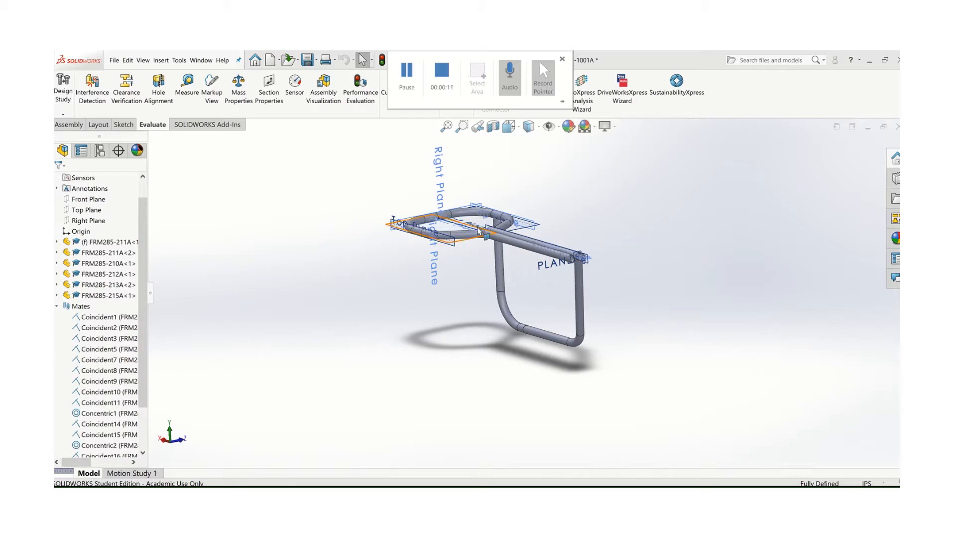
Step: Collapse the expanded Mates folder in the FRM285-1001A assembly tree
middle_click_drag(442, 271, 460, 285)
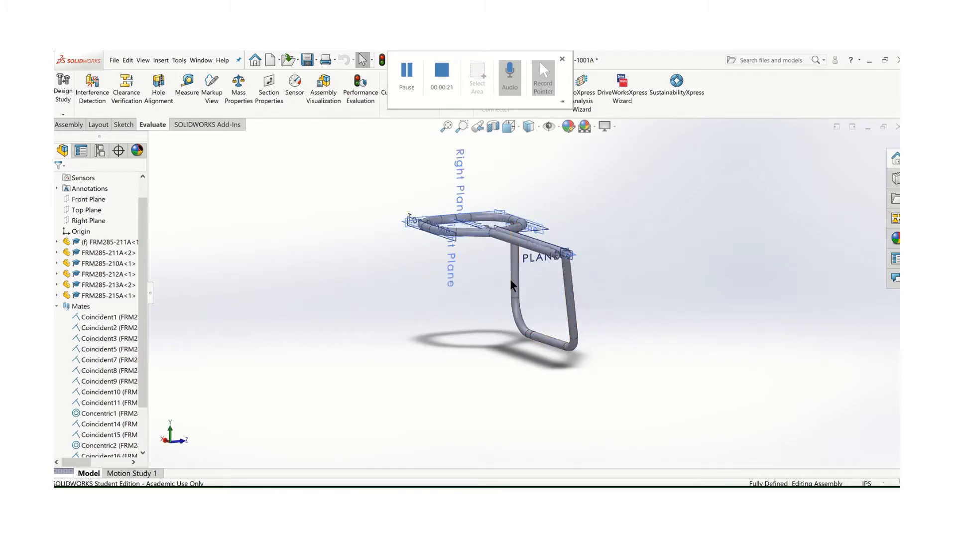
middle_click_drag(542, 314, 584, 316)
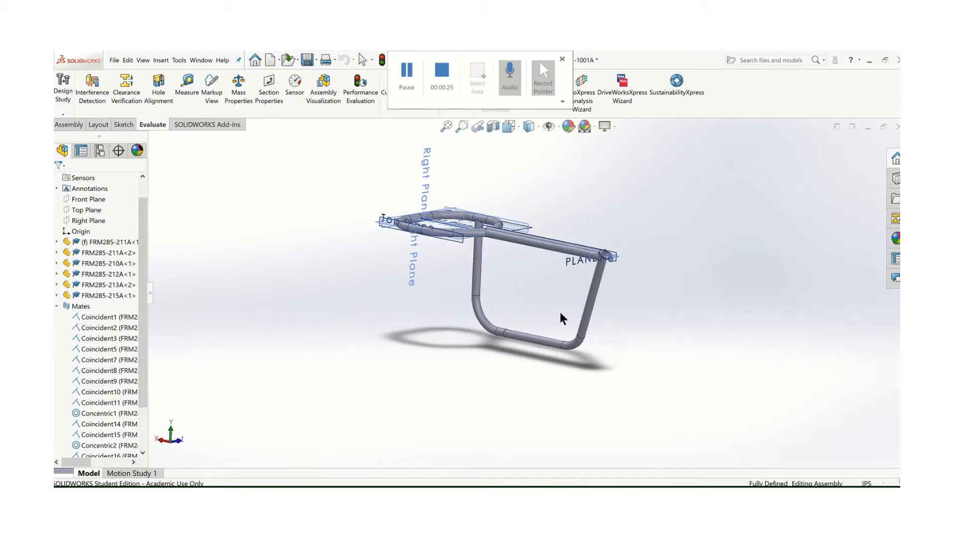
left_click(56, 306)
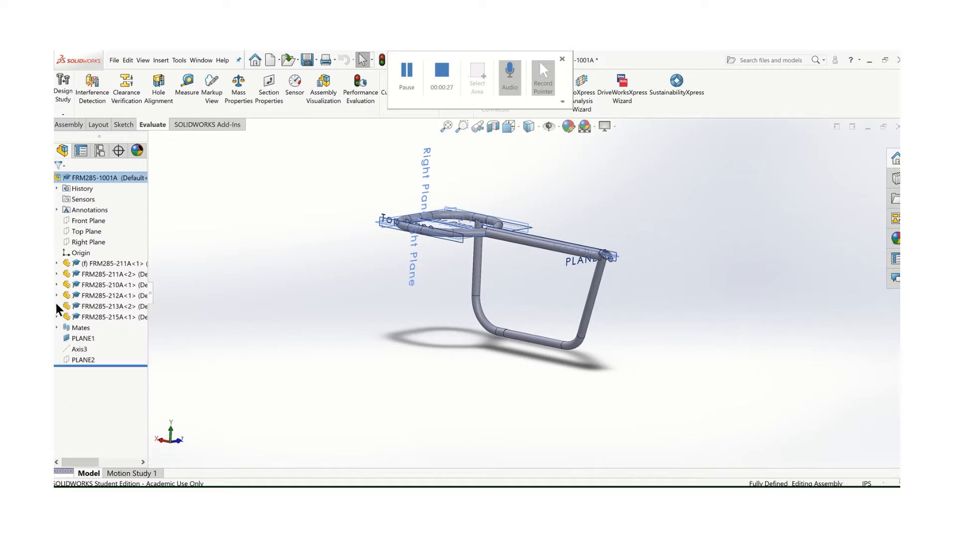
left_click(70, 125)
left_click(105, 86)
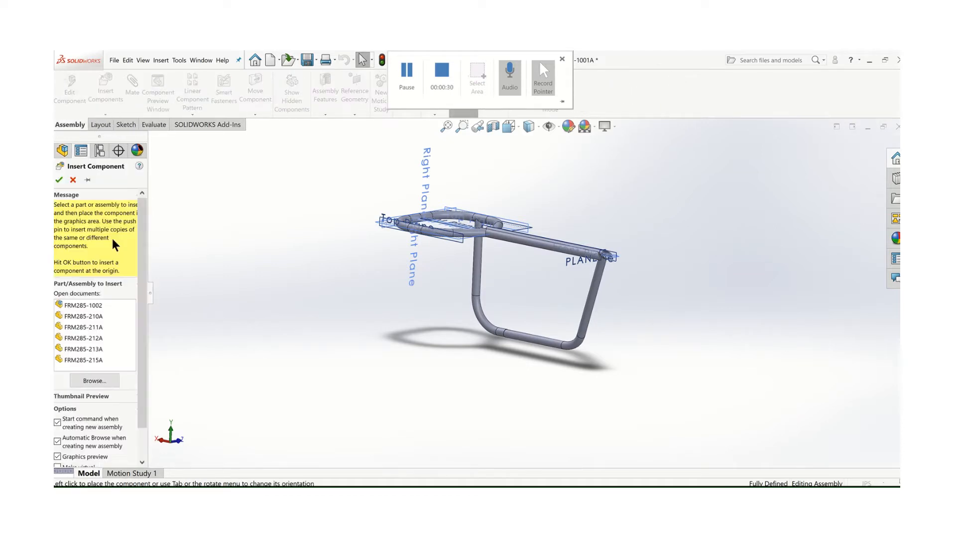
left_click(92, 360)
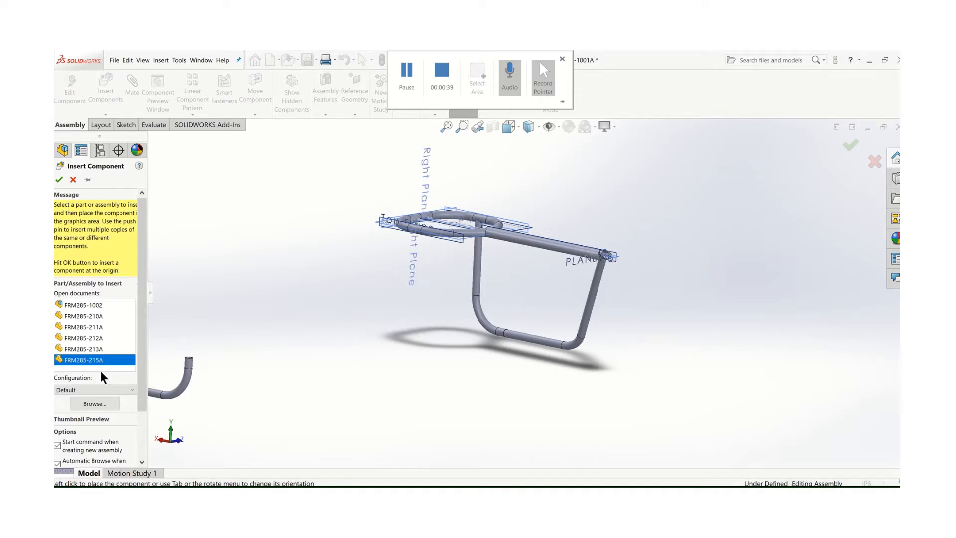
key("Escape")
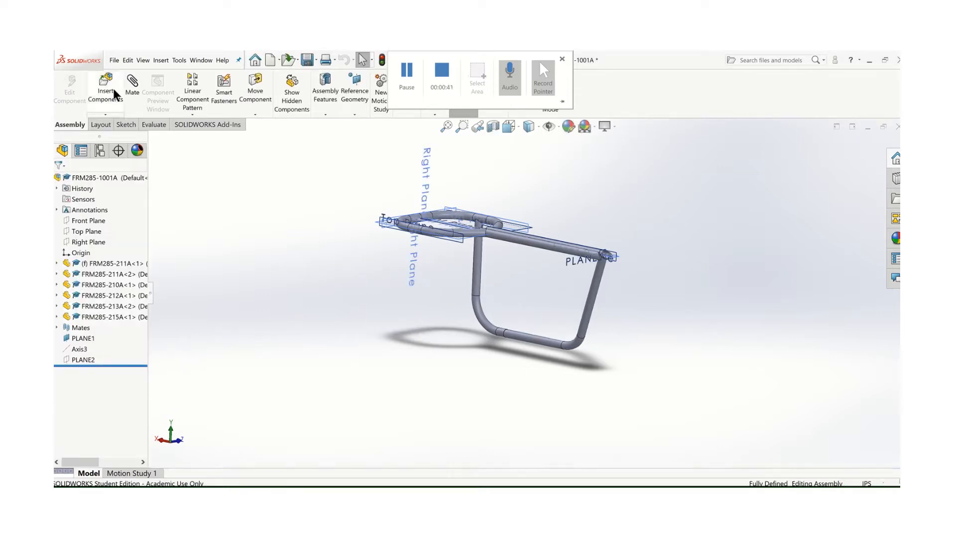
Step: Insert another instance of the bent leg tube FRM285-213A into the assembly and place it in open space beside the frame
left_click(106, 84)
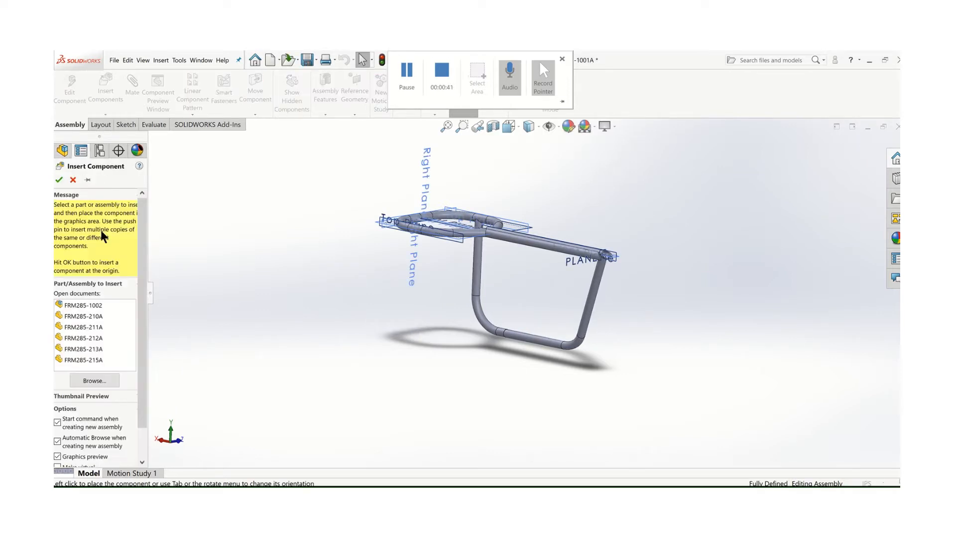
left_click(85, 347)
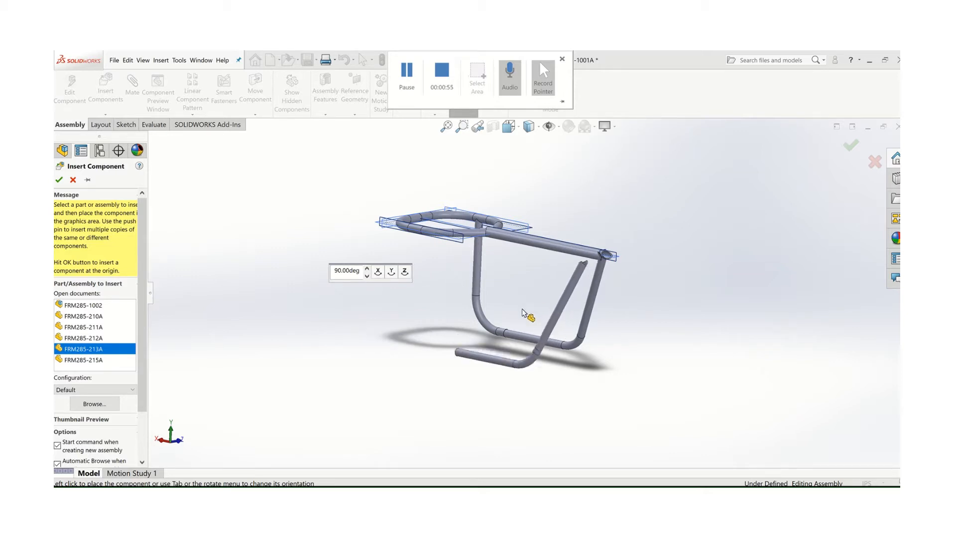
middle_click_drag(416, 311, 466, 319)
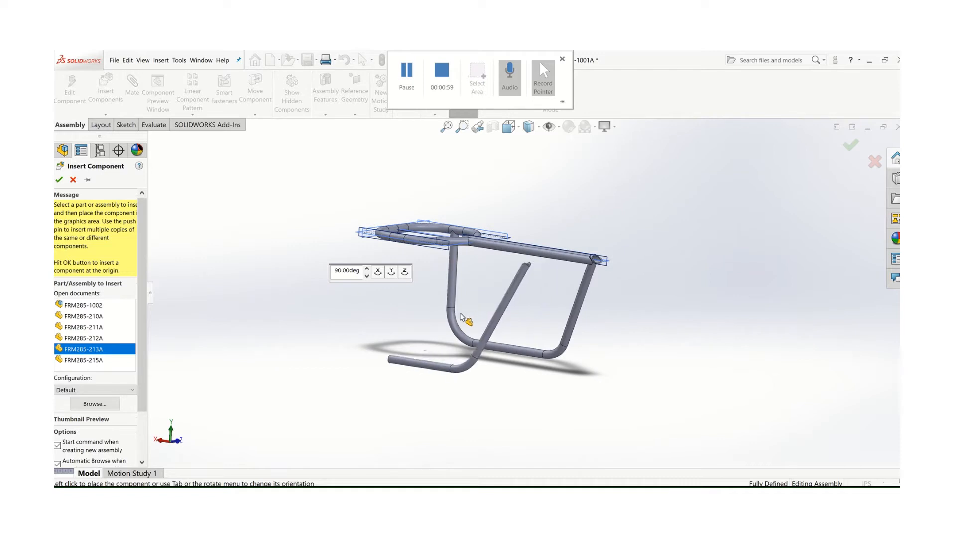
left_click(343, 313)
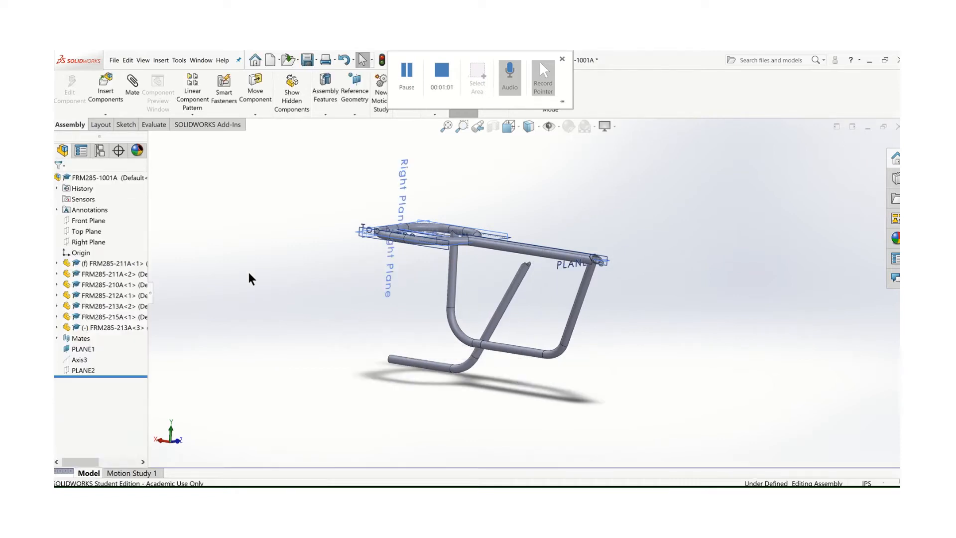
Step: Move the newly inserted FRM285-213A leg tube away from the frame so that it stands clear of the other tubes
middle_click_drag(297, 286, 513, 297)
left_click_drag(513, 302, 324, 286)
left_click(324, 285)
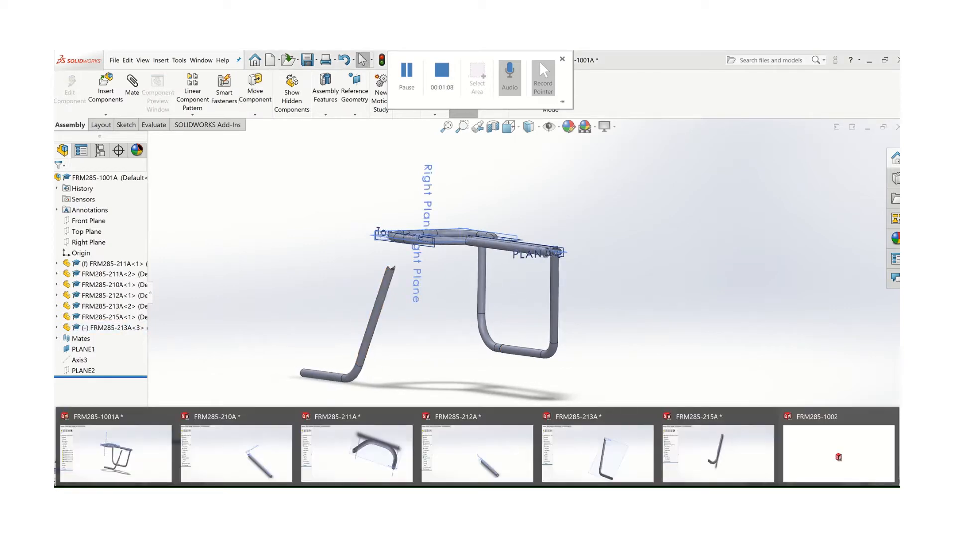
Step: Show the Front Plane in the FRM285-213A part document, then return to the FRM285-1001A assembly
left_click(575, 450)
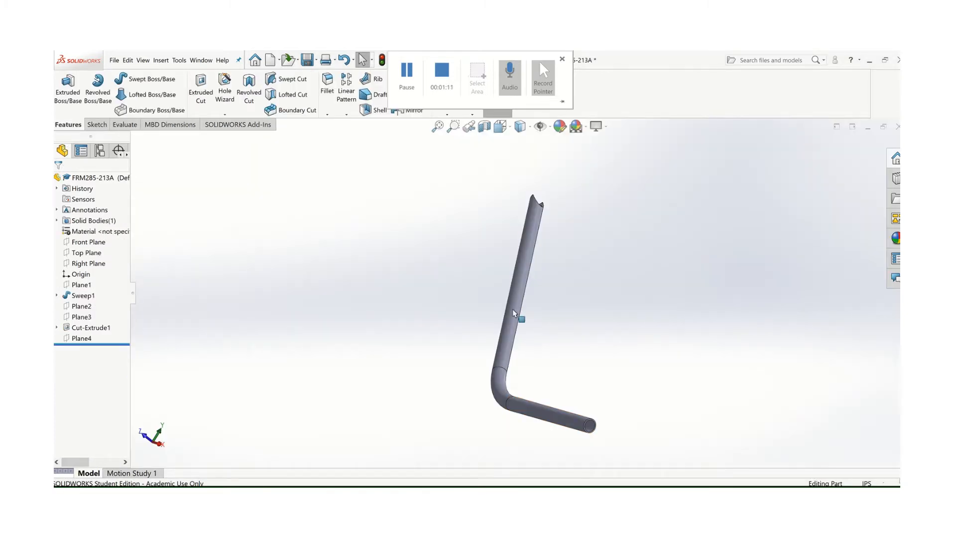
middle_click_drag(519, 315, 524, 337)
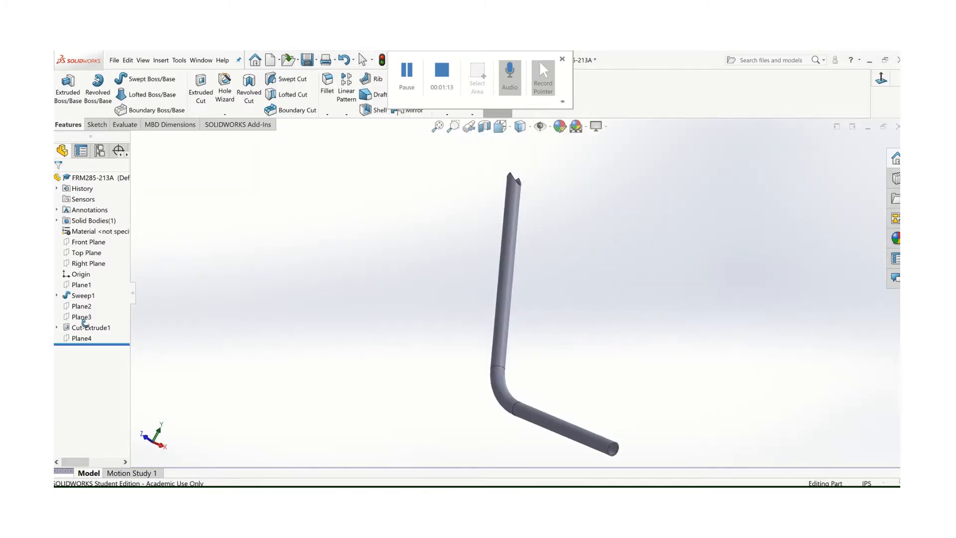
right_click(77, 244)
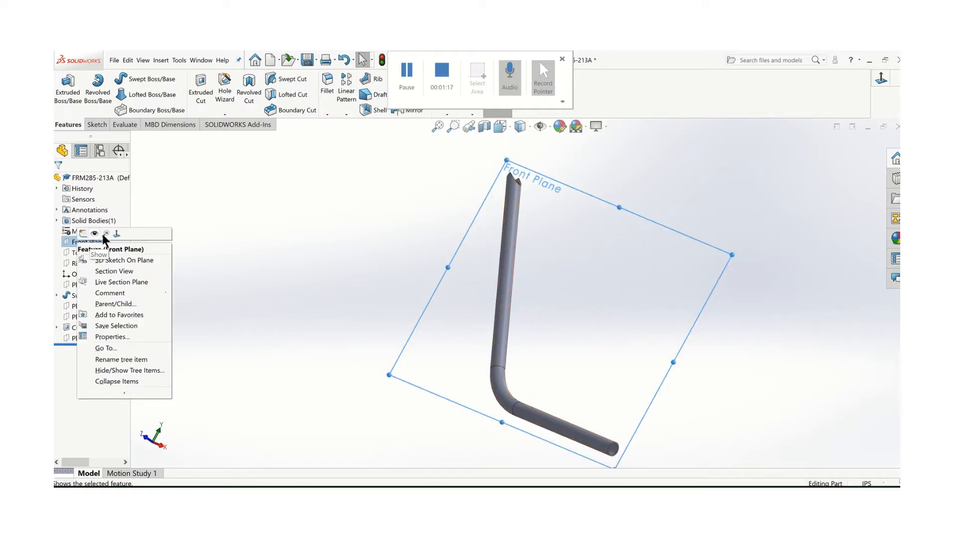
left_click(104, 240)
middle_click_drag(455, 252, 372, 255)
left_click(463, 493)
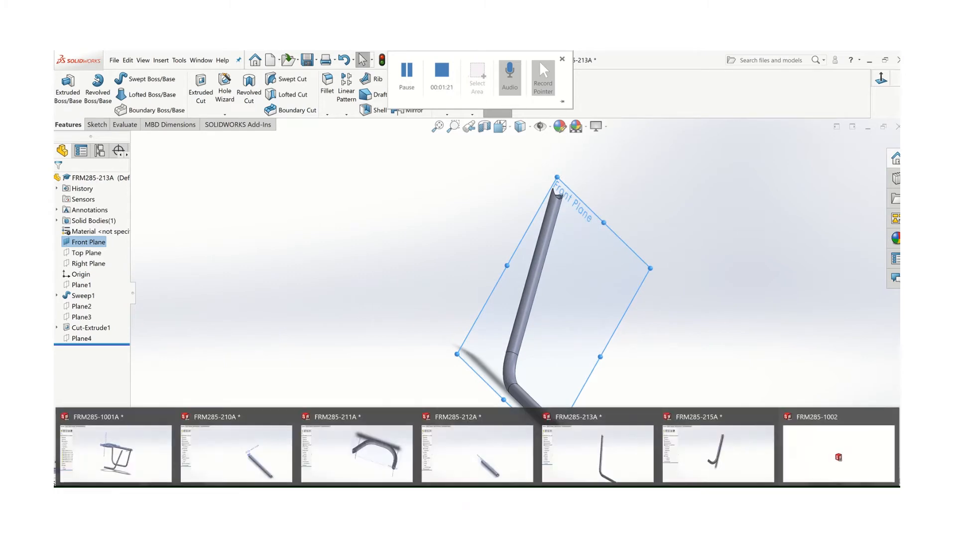
left_click(108, 446)
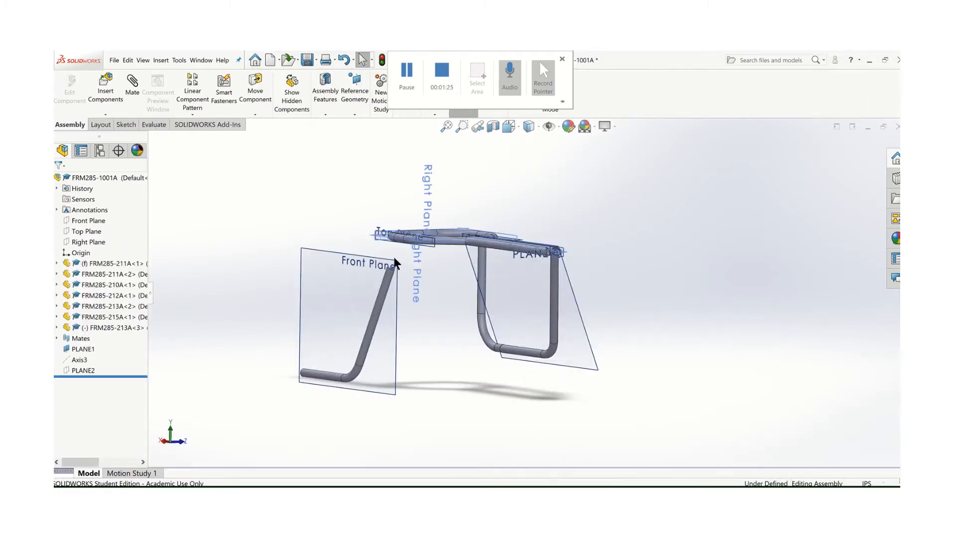
Step: Examine the new leg tube's Front Plane and notched end in relation to the existing leg and frame tubes
mouse_move(395, 263)
middle_mouse_down()
mouse_move(367, 245)
mouse_move(350, 252)
mouse_move(379, 281)
mouse_move(413, 261)
middle_mouse_up()
scroll(419, 263, "down", 5)
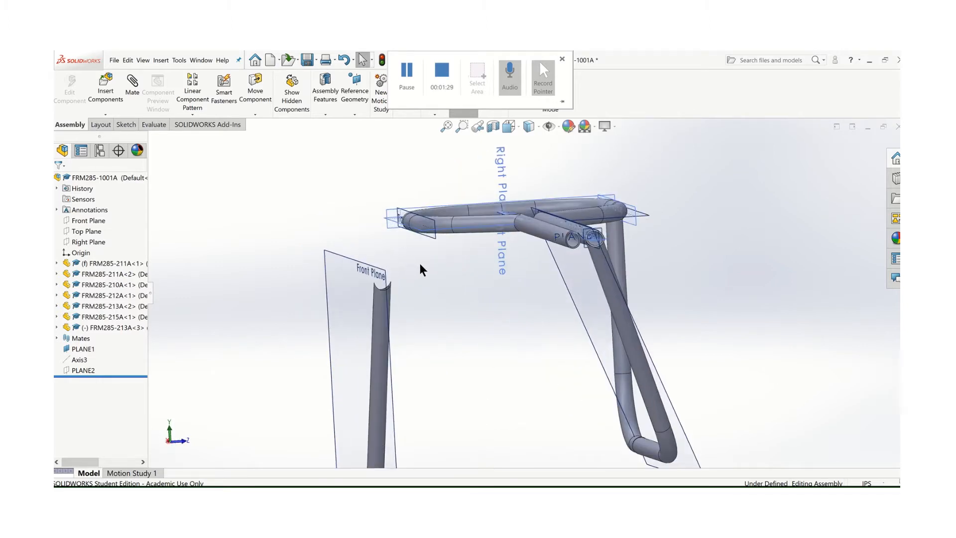
scroll(428, 257, "up", 1)
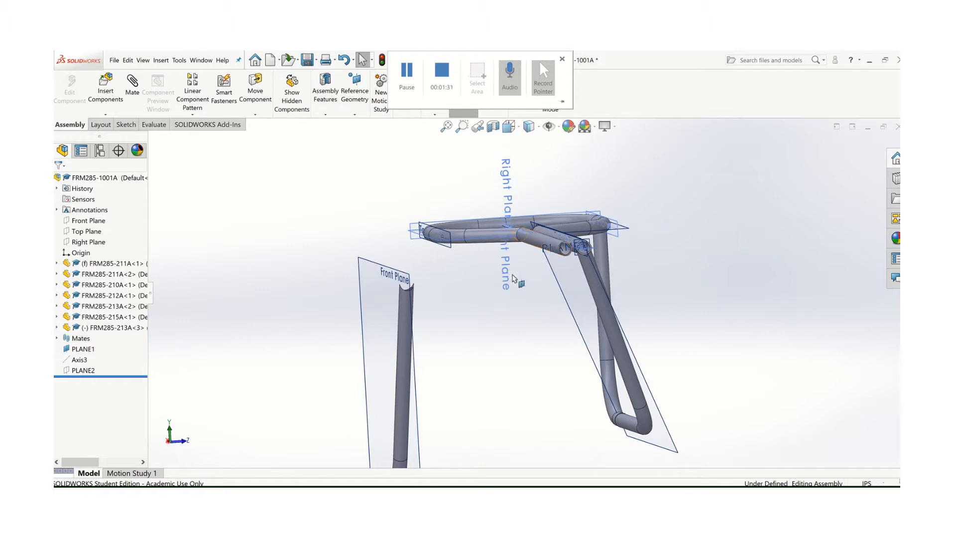
scroll(528, 311, "up", 2)
middle_click_drag(536, 324, 540, 297)
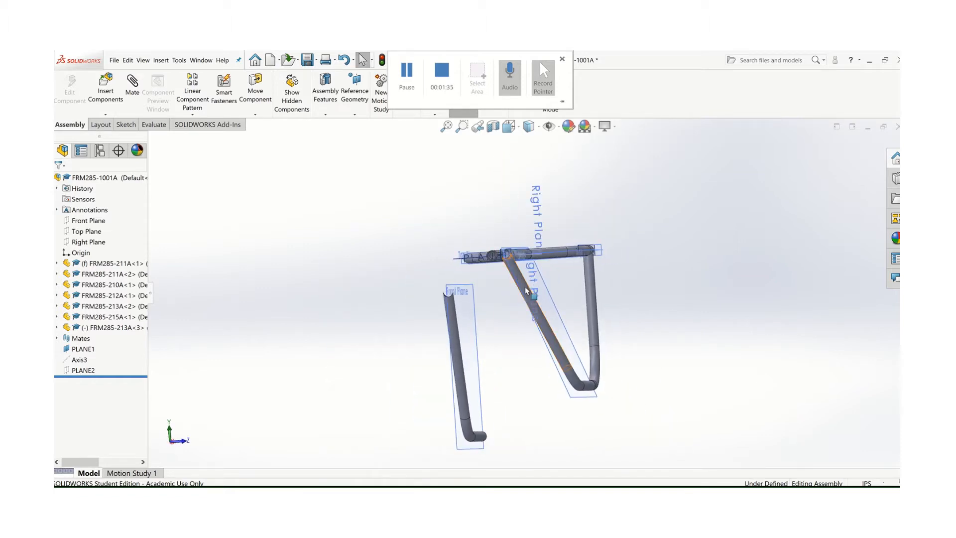
middle_click_drag(547, 336, 555, 327)
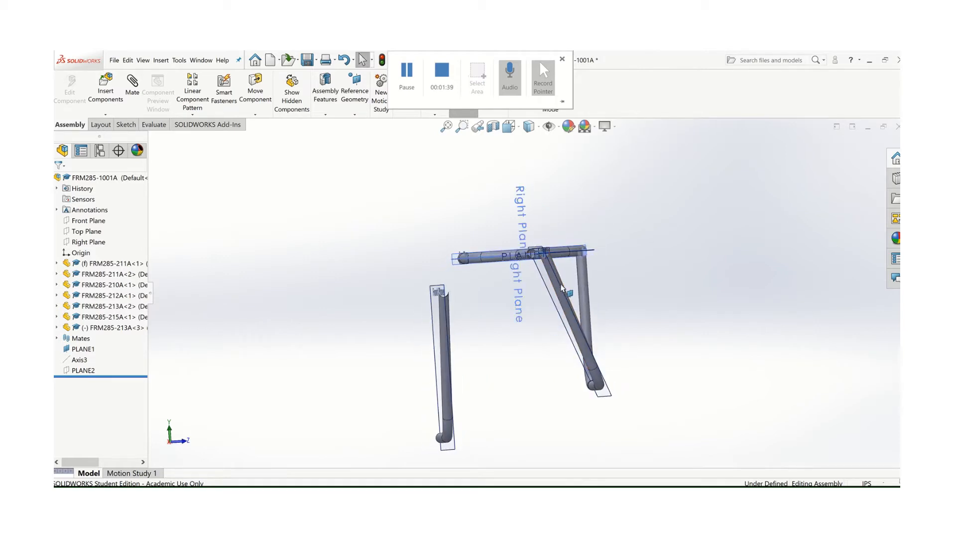
scroll(572, 325, "down", 5)
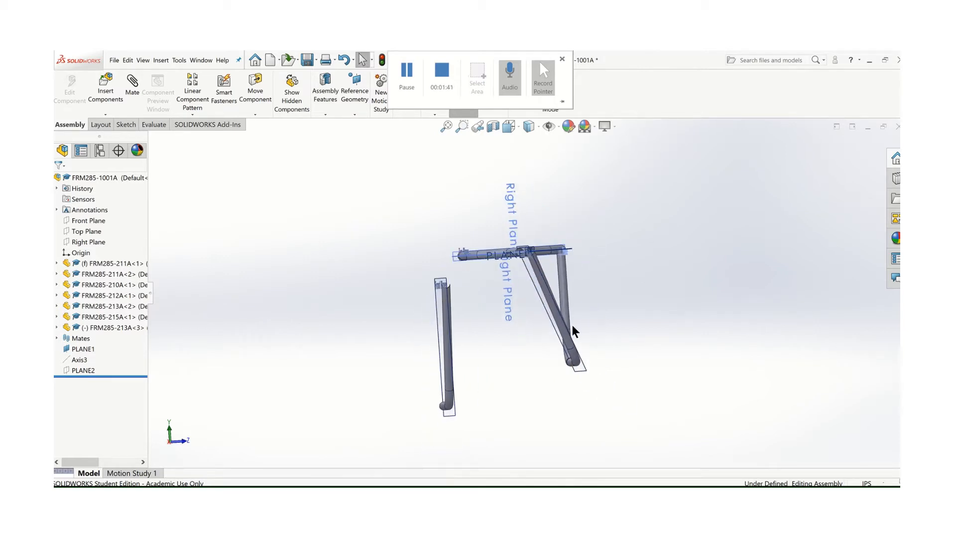
scroll(537, 300, "up", 3)
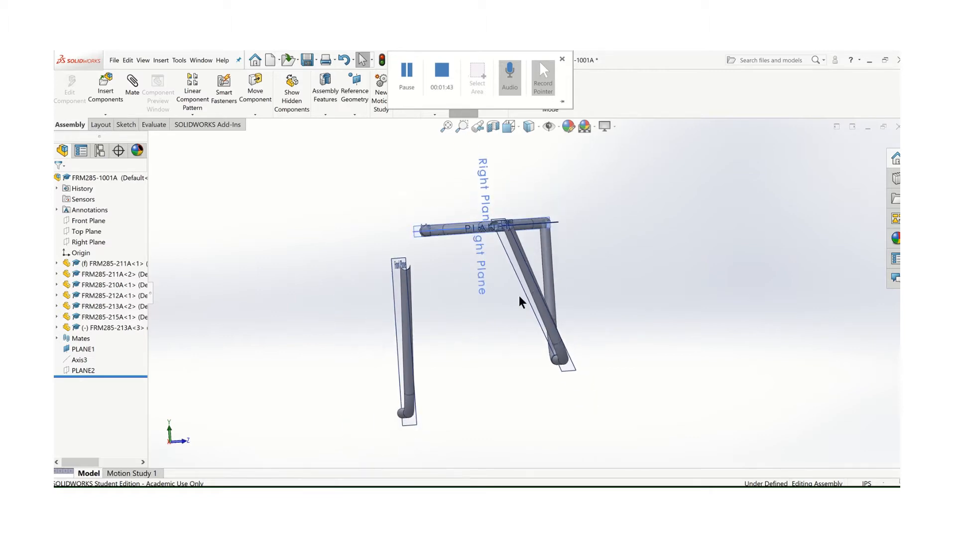
mouse_move(519, 295)
middle_mouse_down()
mouse_move(536, 296)
mouse_move(526, 290)
middle_mouse_up()
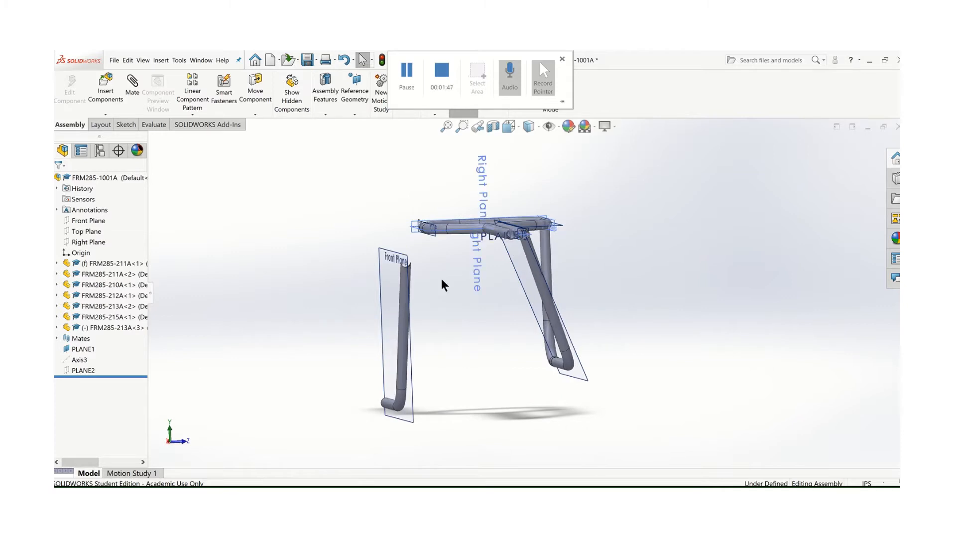
scroll(522, 255, "down", 2)
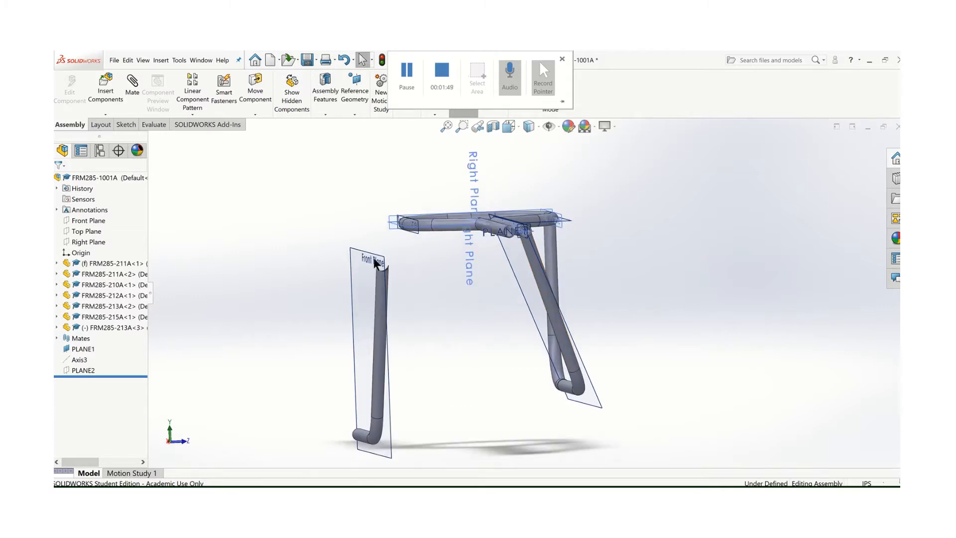
scroll(484, 282, "down", 3)
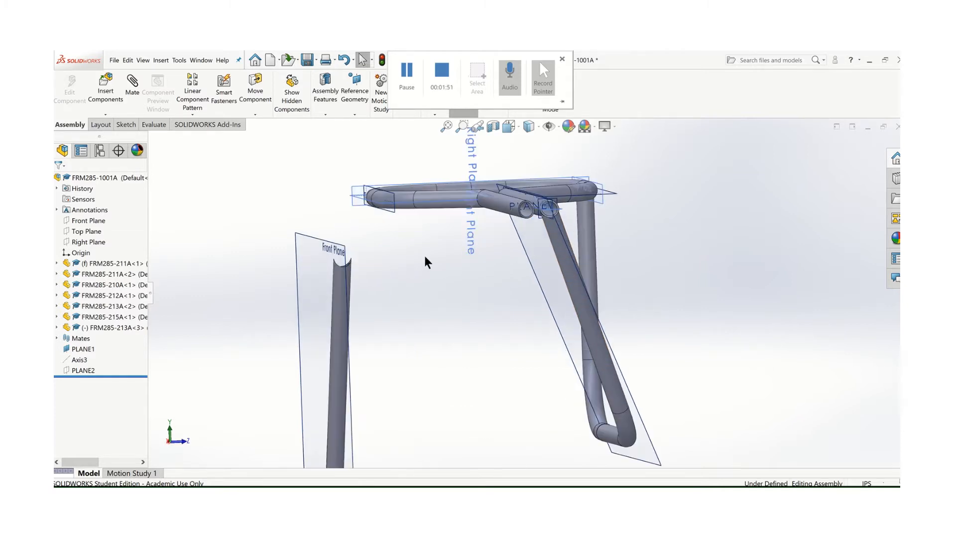
Step: Add a concentric mate between the new leg tube's notched end face and the cylindrical face of the nearest straight upper frame tube
middle_click_drag(441, 284, 449, 295)
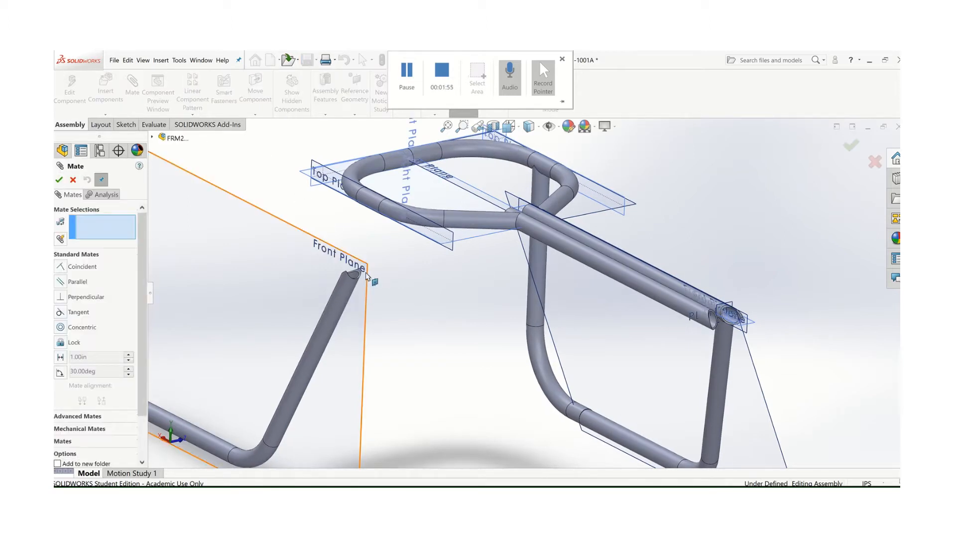
scroll(371, 274, "down", 3)
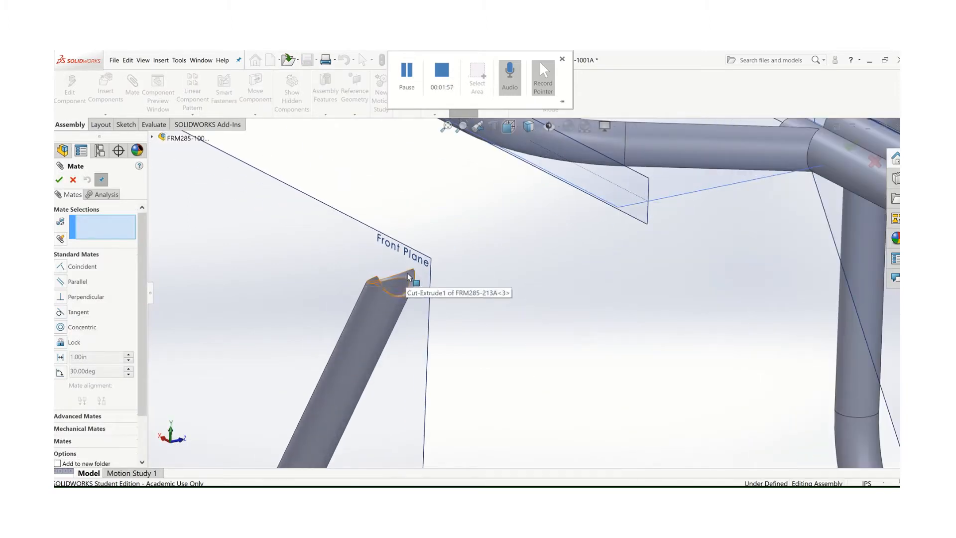
left_click(408, 277)
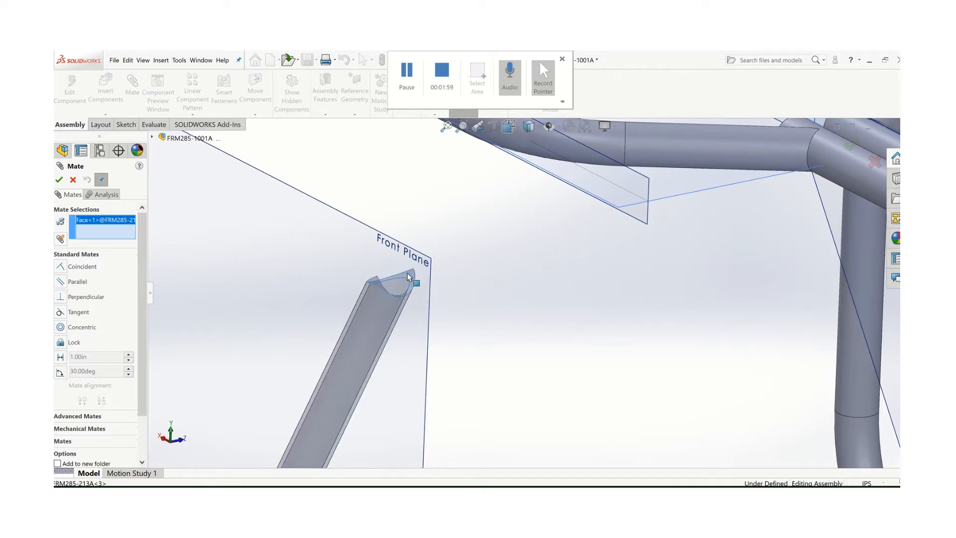
scroll(690, 269, "up", 3)
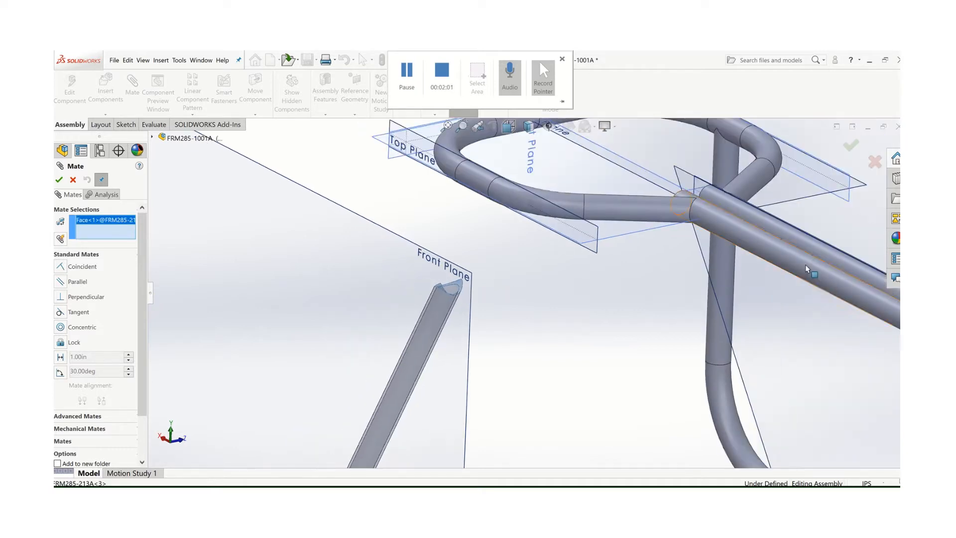
left_click(824, 288)
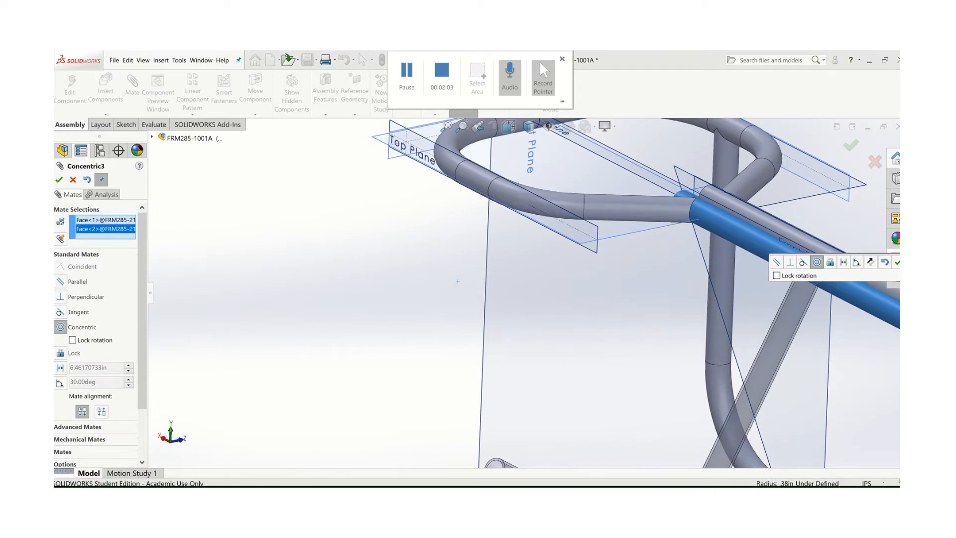
left_click(895, 267)
left_click(59, 180)
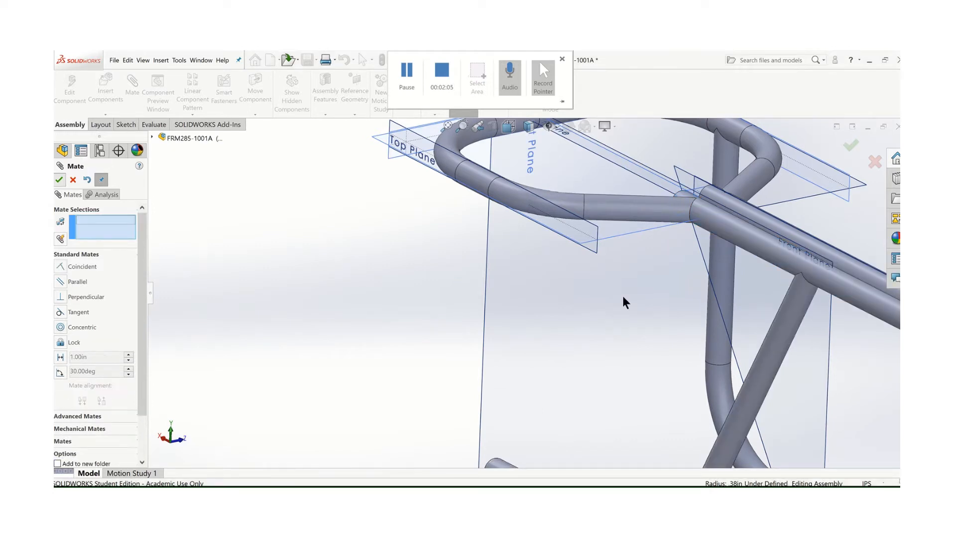
Step: Swing the new FRM285-213A leg tube outward about the straight frame tube, away from the existing leg
scroll(456, 288, "up", 4)
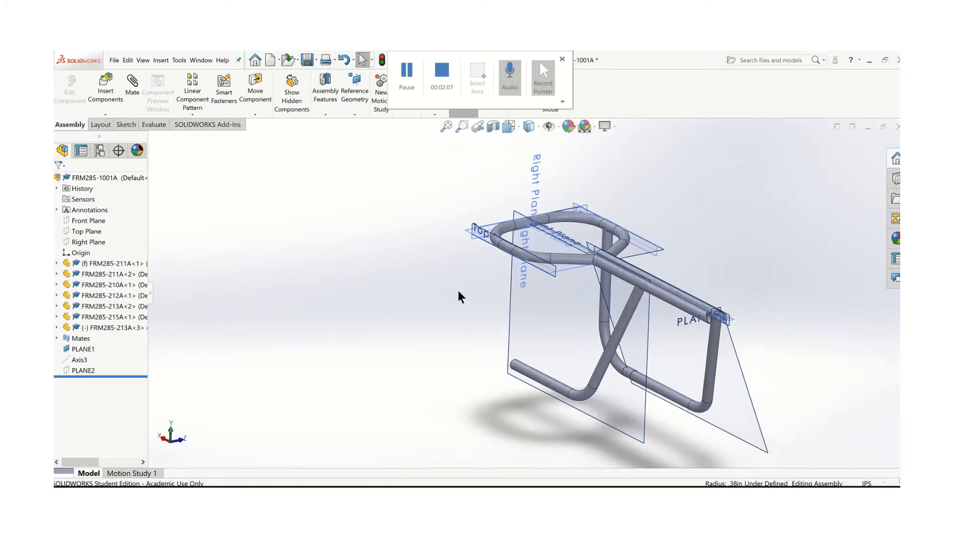
scroll(439, 285, "up", 1)
middle_click_drag(439, 285, 428, 283)
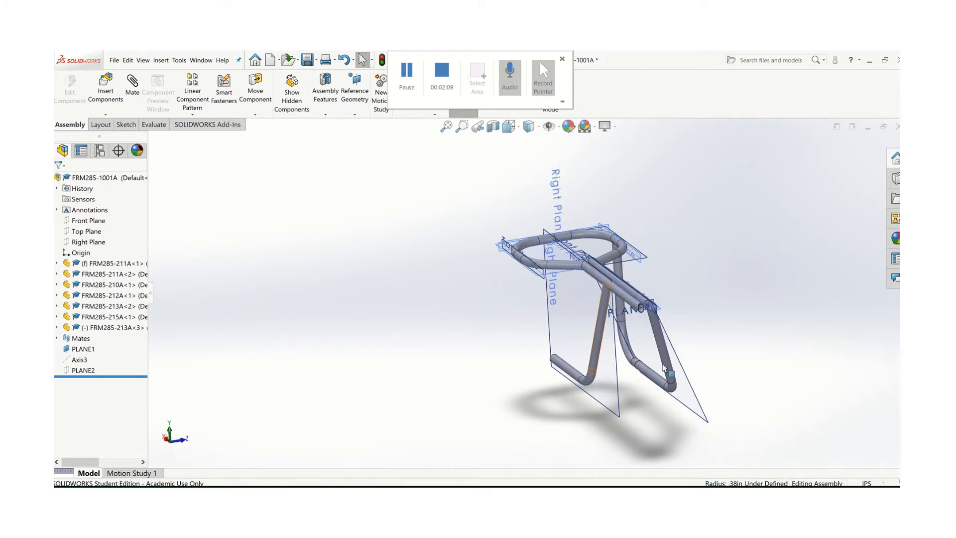
left_click_drag(682, 376, 348, 213)
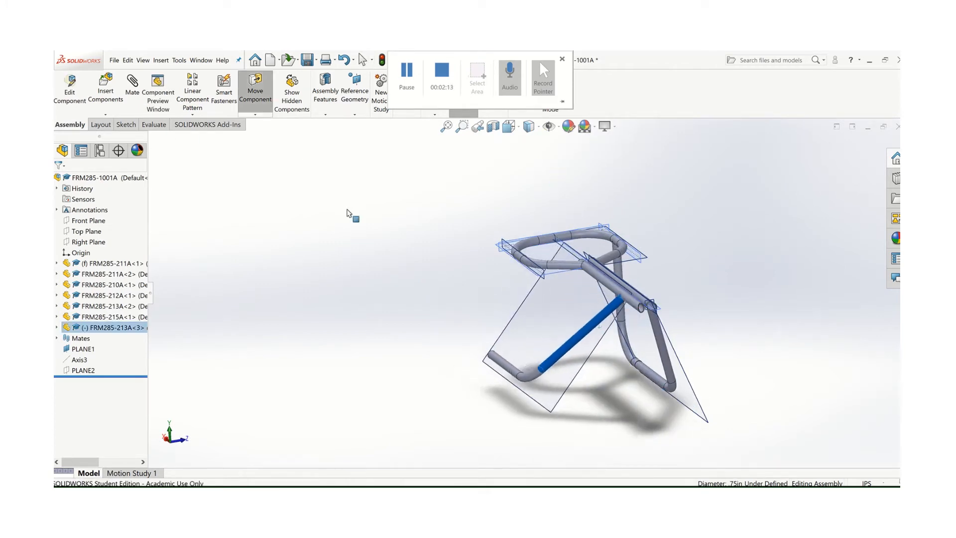
key("Escape")
scroll(648, 264, "down", 2)
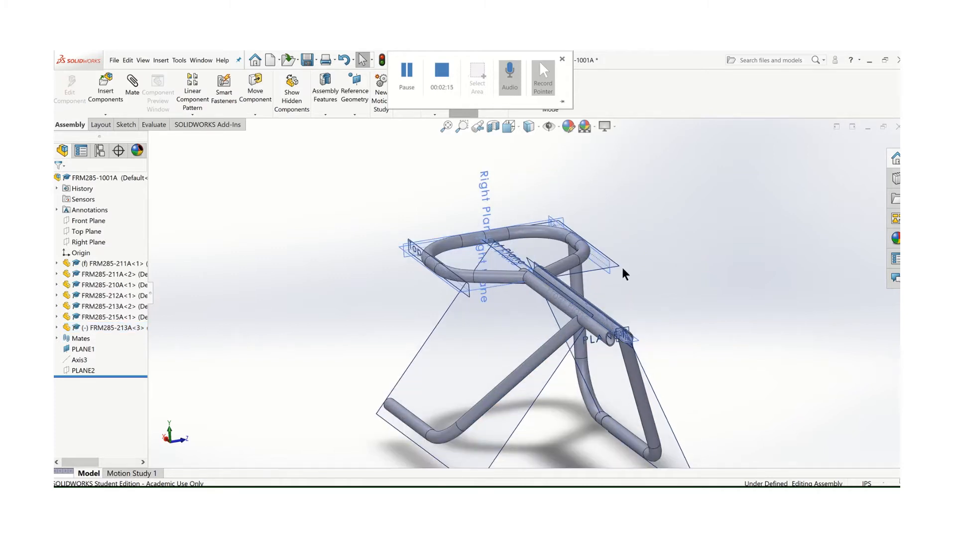
Step: Slide the new FRM285-213A leg tube along the straight FRM285-212A frame tube toward that tube's open notched end
scroll(623, 269, "up", 2)
scroll(615, 287, "down", 2)
middle_click_drag(604, 286, 641, 315)
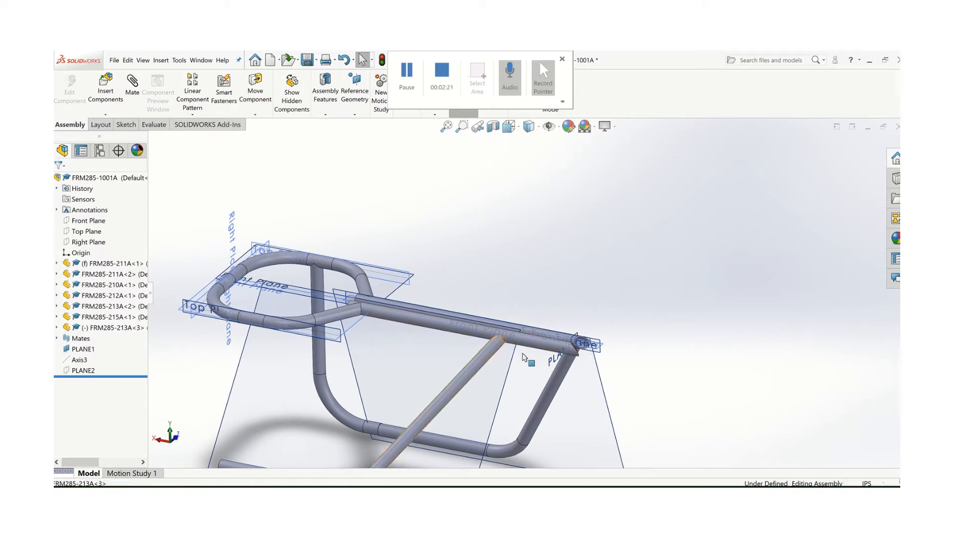
left_click_drag(492, 351, 582, 359)
scroll(573, 338, "down", 5)
middle_click_drag(547, 334, 513, 323)
scroll(540, 299, "up", 4)
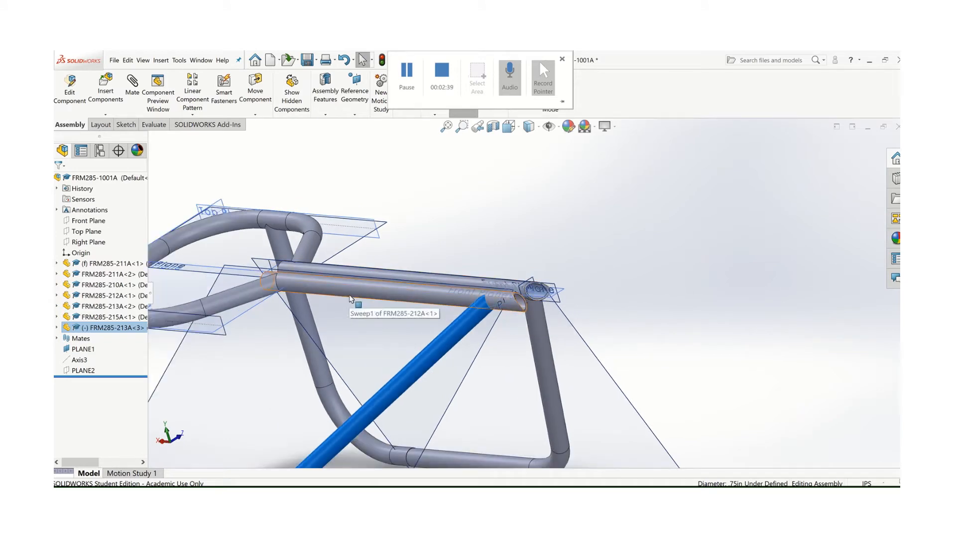
Step: Select the FRM285-212A frame tube in the assembly and switch to its part document
mouse_move(476, 490)
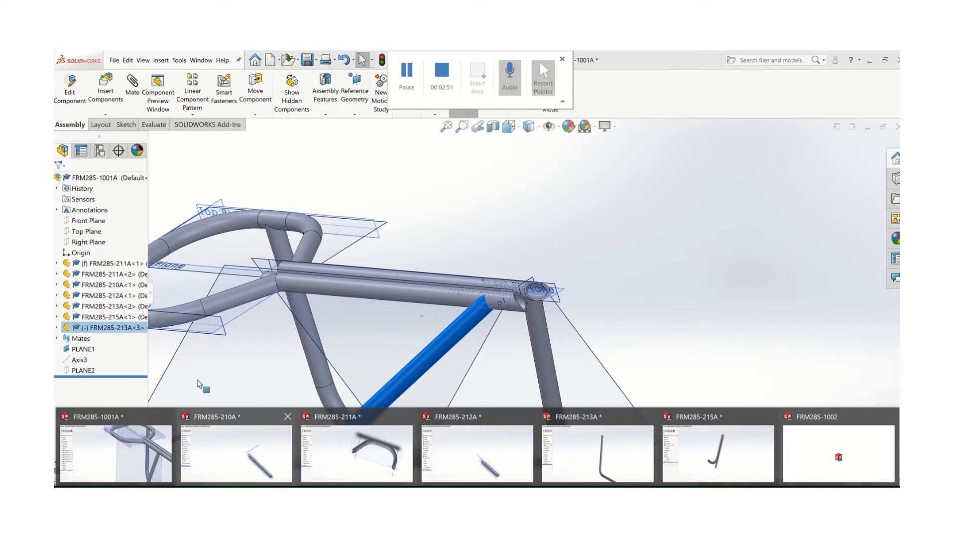
left_click(108, 295)
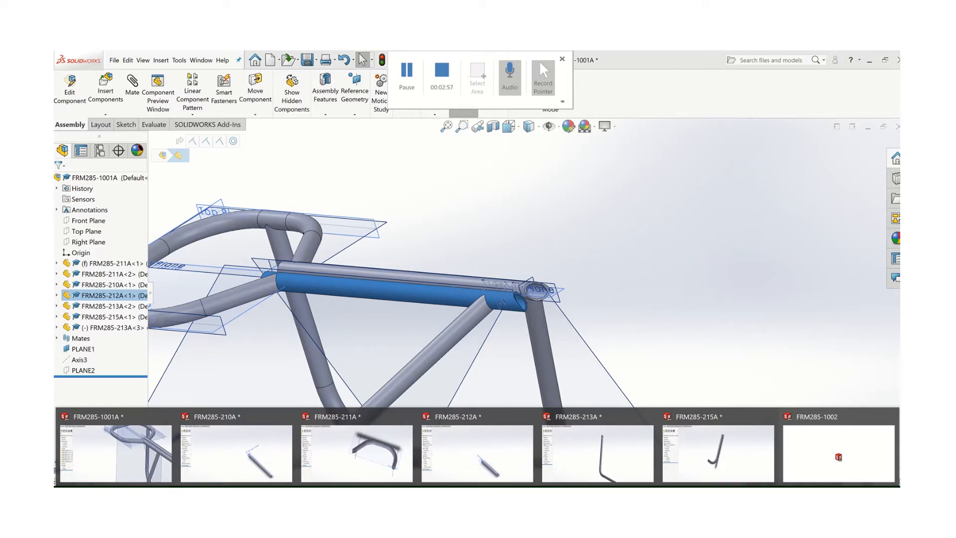
left_click(457, 441)
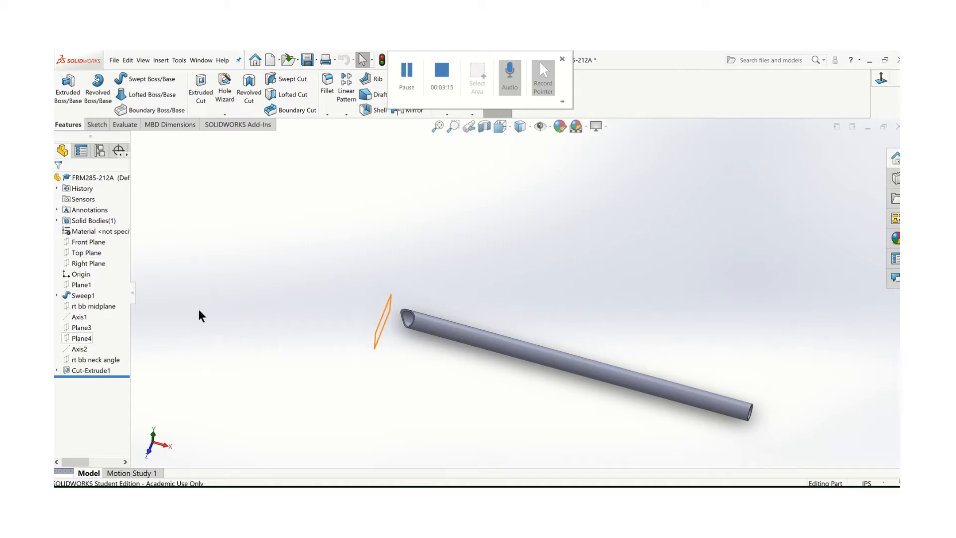
scroll(702, 361, "up", 1)
scroll(701, 361, "down", 1)
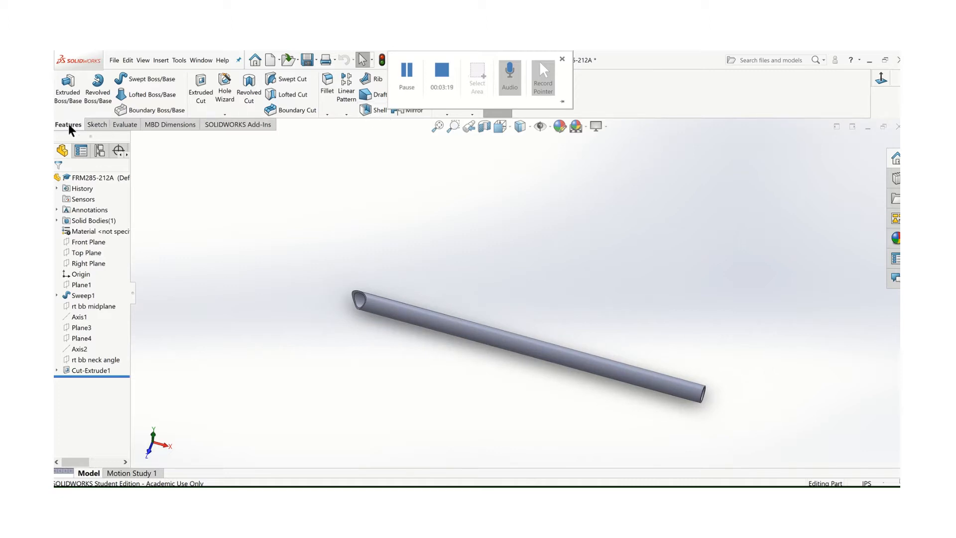
left_click(455, 114)
left_click(455, 124)
scroll(720, 383, "down", 5)
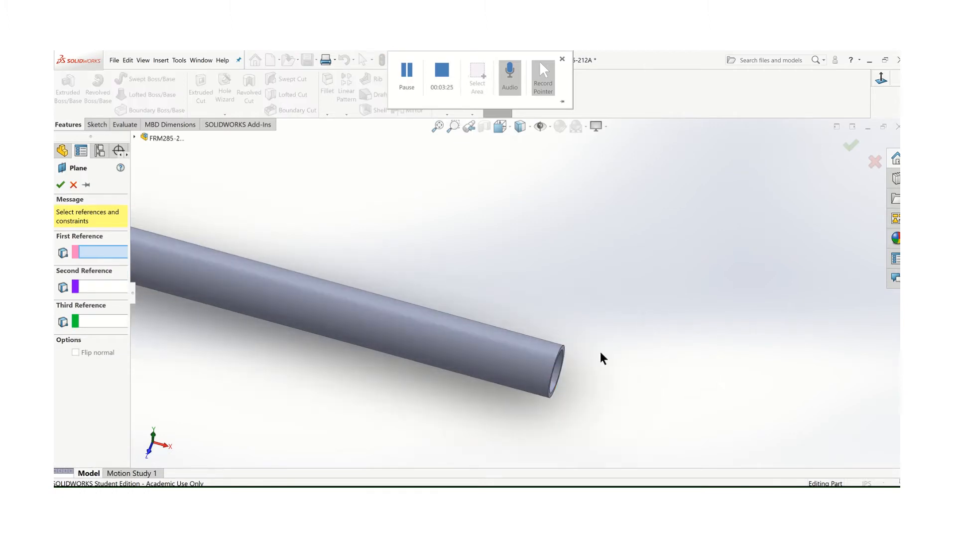
middle_click_drag(601, 355, 313, 258)
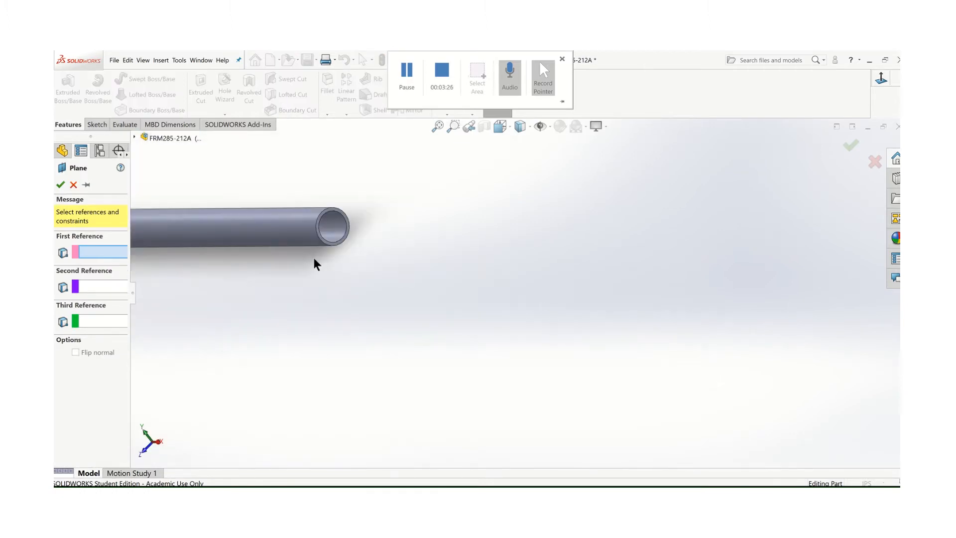
left_click(338, 215)
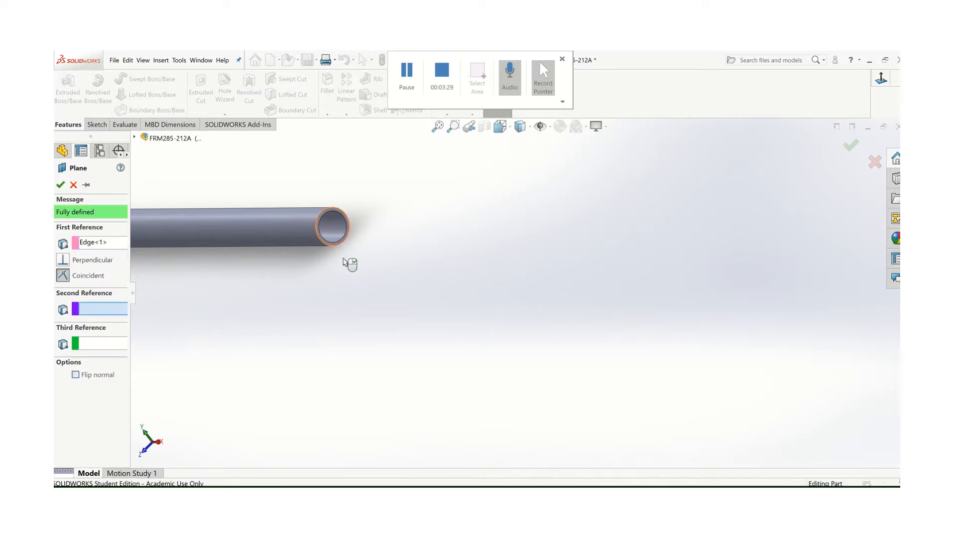
scroll(347, 263, "up", 3)
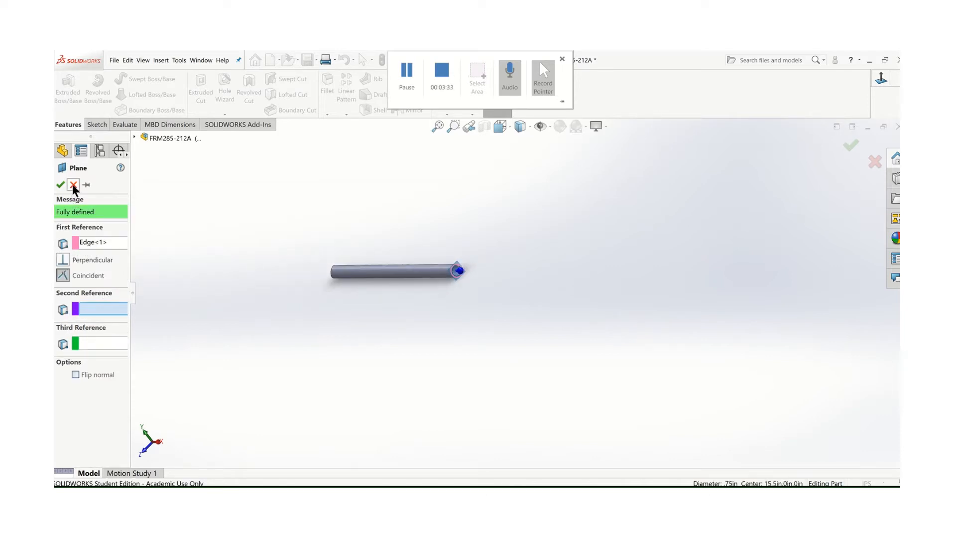
scroll(437, 240, "down", 2)
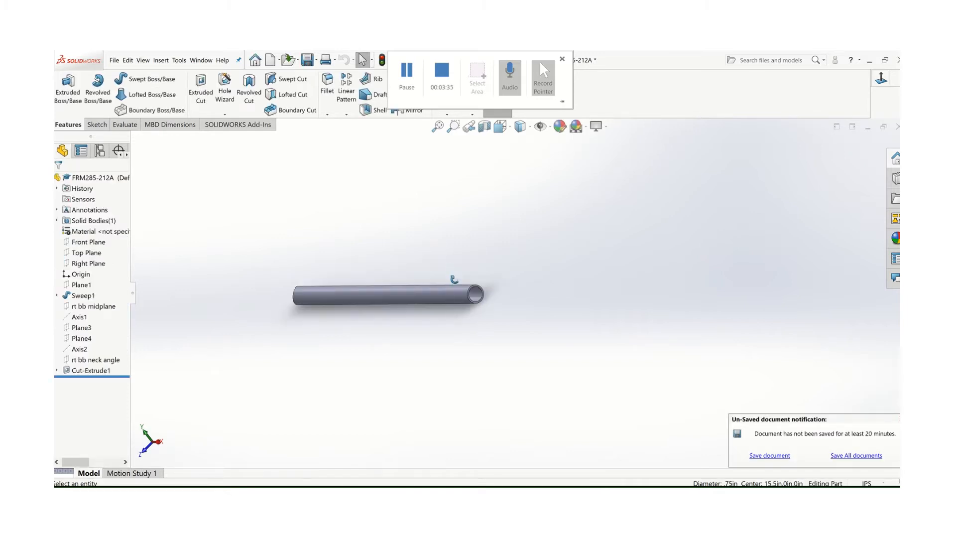
Step: Start a reference plane offset from the FRM285-212A tube's square end face, with the offset flipped toward the notched end
middle_click_drag(453, 275, 476, 286)
left_click(447, 114)
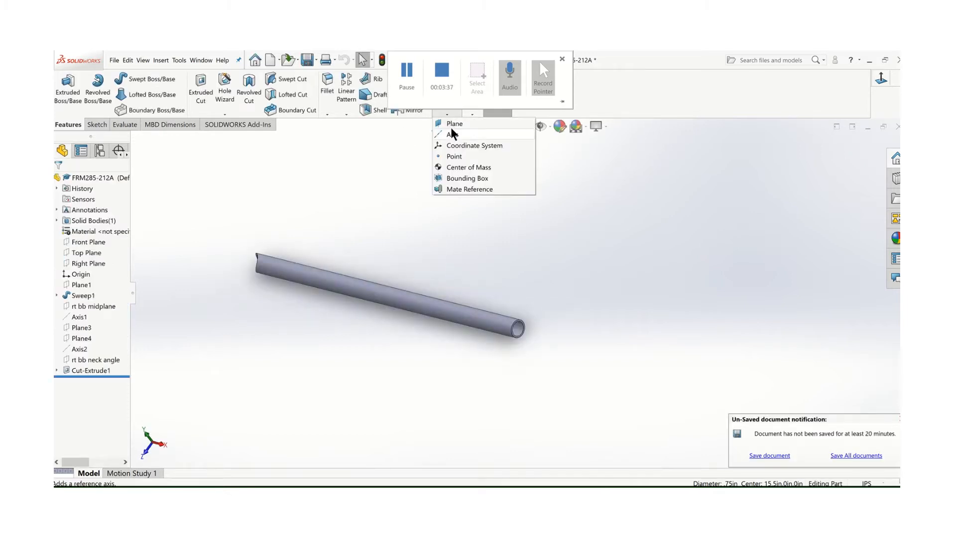
left_click(453, 126)
scroll(534, 321, "down", 3)
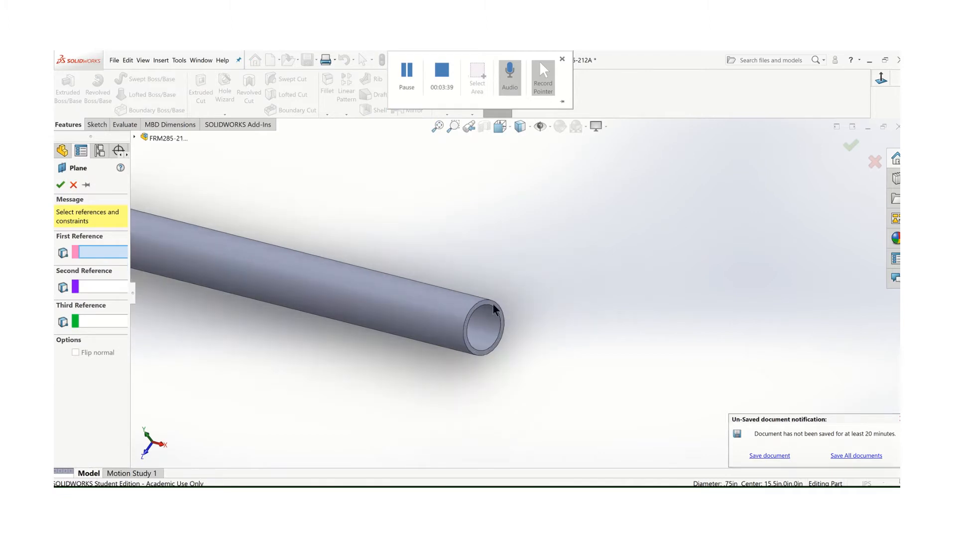
left_click(443, 285)
scroll(446, 288, "up", 2)
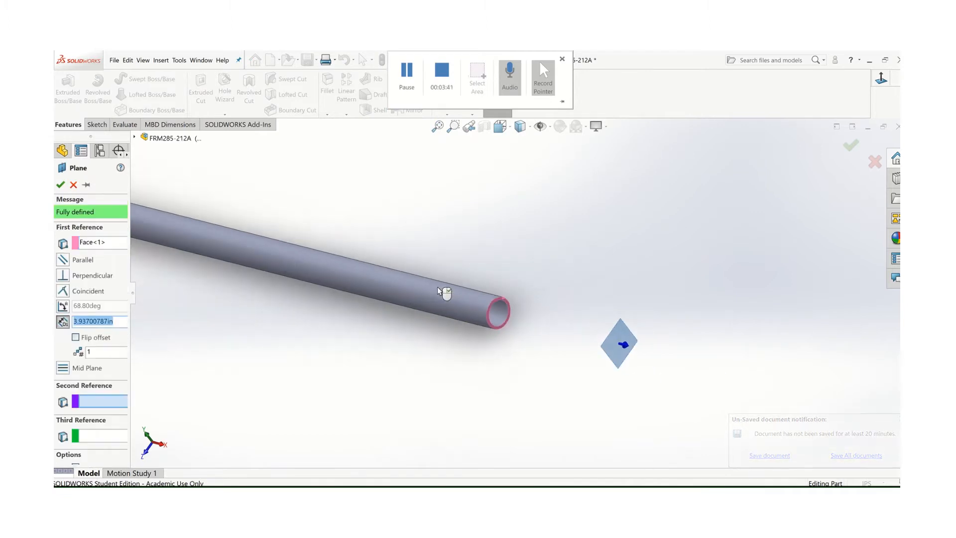
left_click(77, 340)
scroll(152, 326, "up", 4)
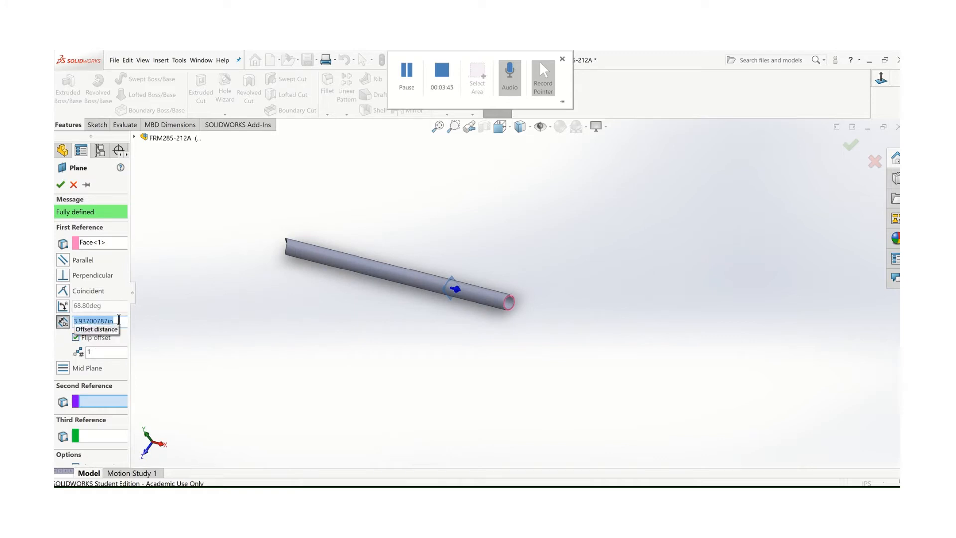
Step: Try plane offset distances of 15.50 in, 15 in and 14 in against the tube's notched end
type("15.50in")
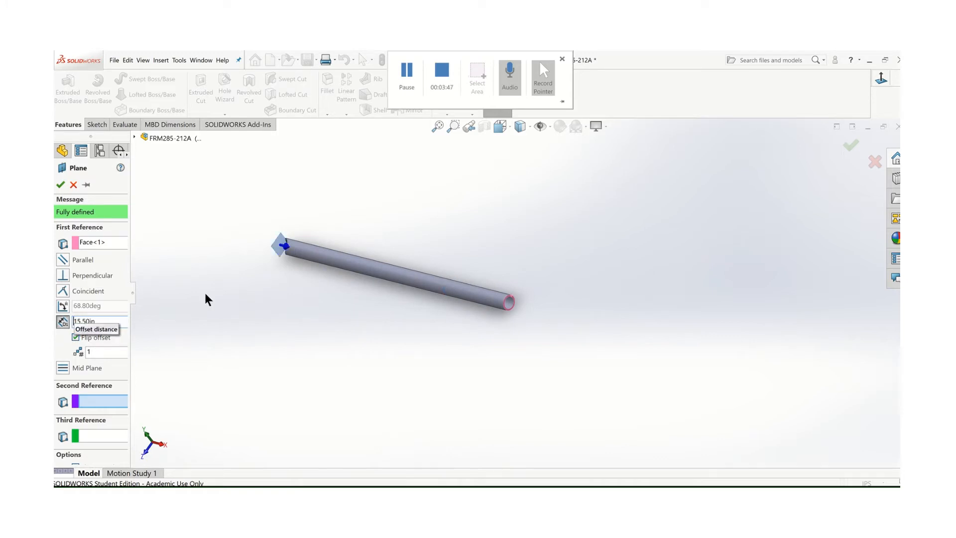
scroll(294, 280, "down", 5)
middle_click_drag(355, 231, 366, 218)
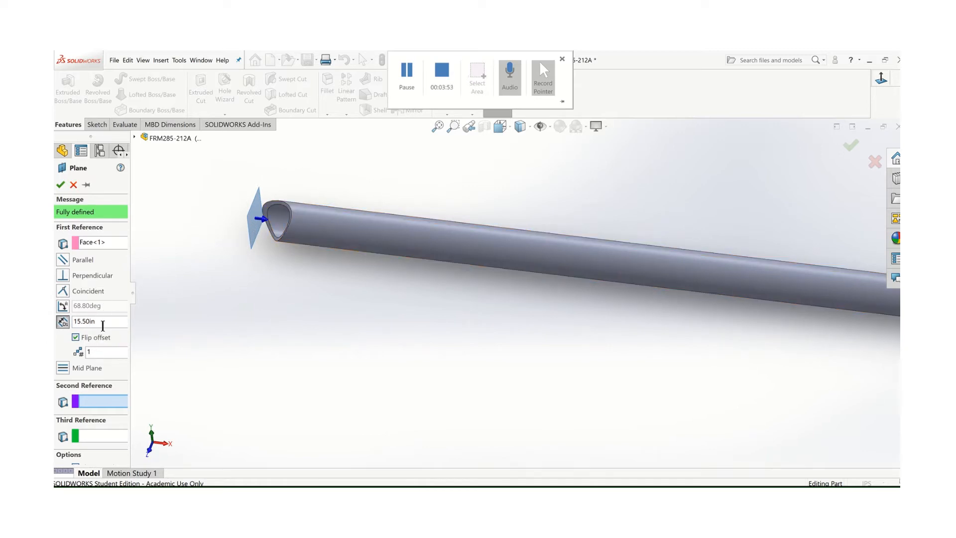
left_click_drag(103, 325, 74, 324)
type("15")
key("Return")
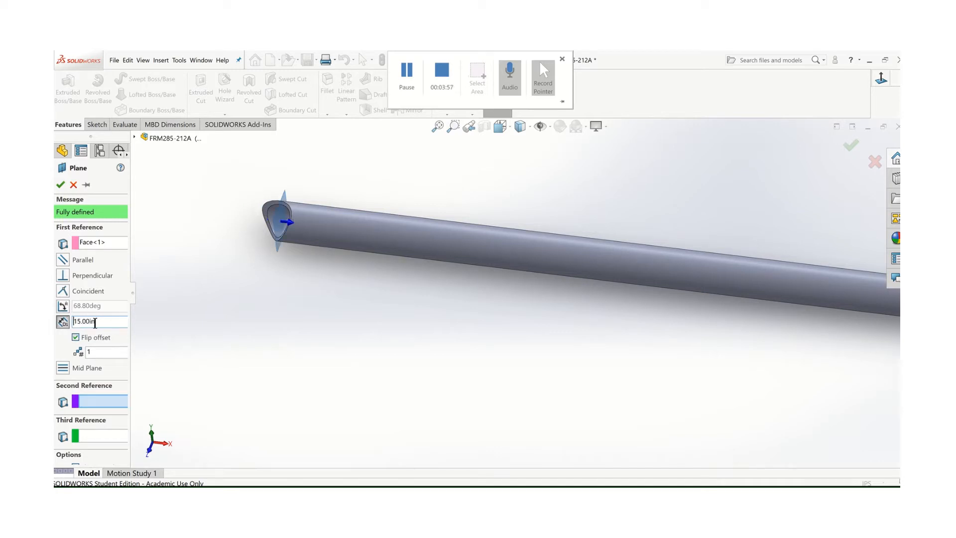
left_click_drag(95, 323, 73, 329)
type("14")
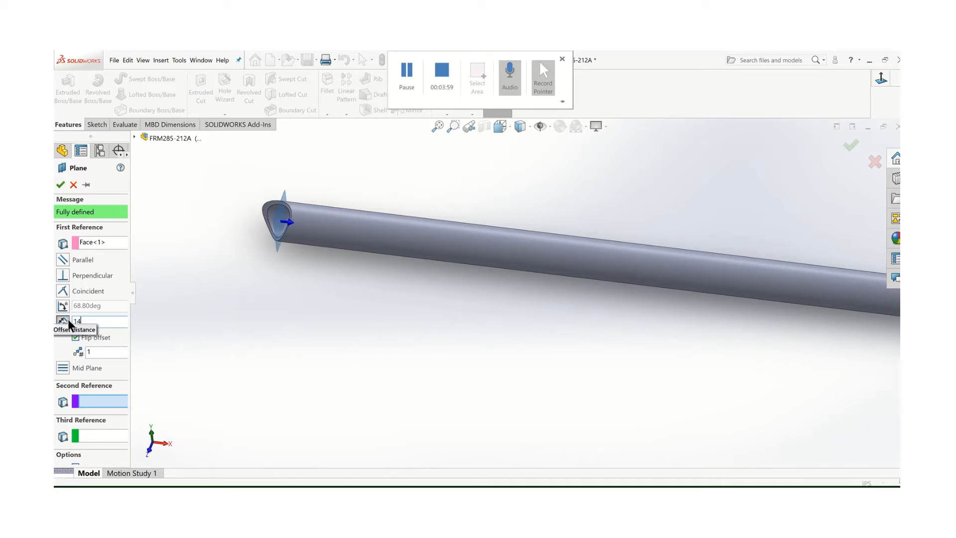
key("Return")
Step: Set the reference plane's offset distance to 14.50 in and create the plane near the tube's notched end
left_click_drag(87, 319, 74, 320)
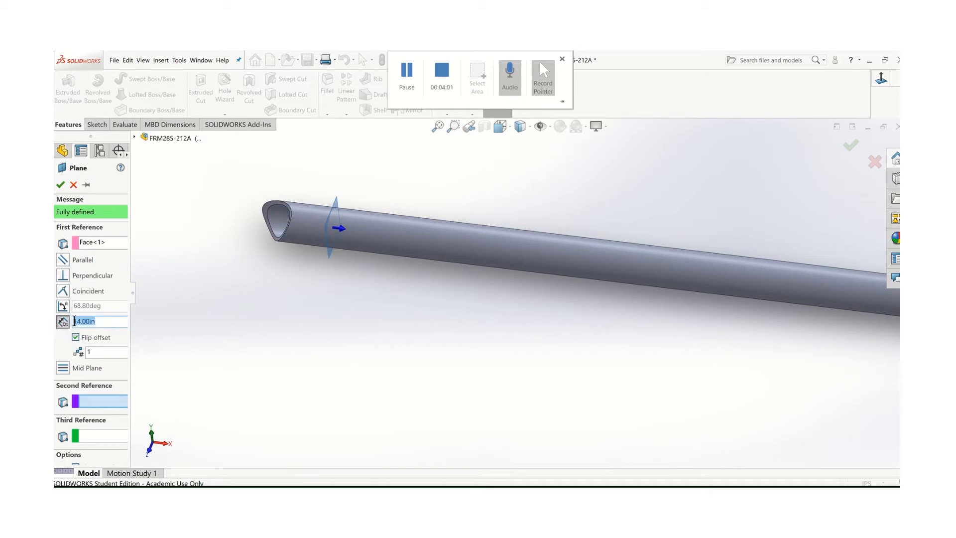
type("14.5")
key("Return")
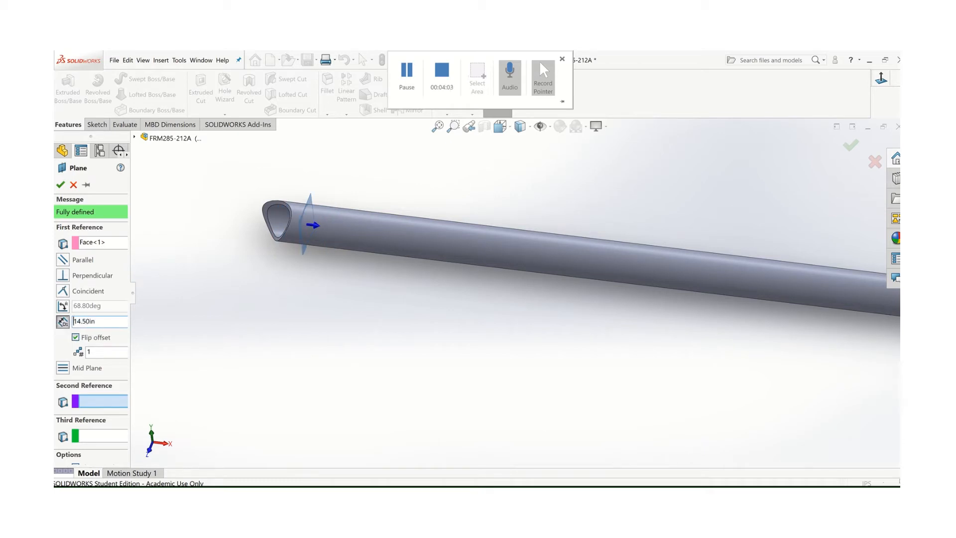
middle_click_drag(321, 256, 328, 278)
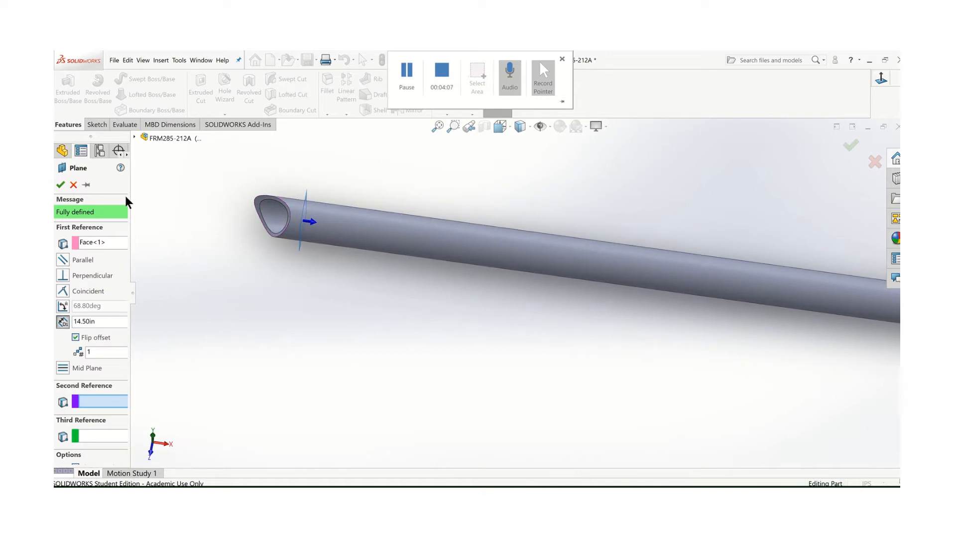
left_click(60, 185)
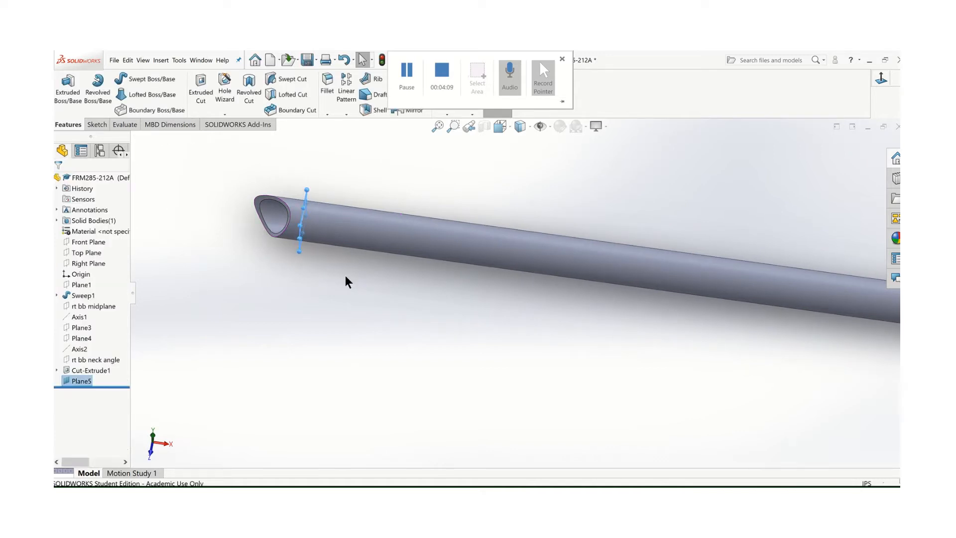
scroll(383, 320, "up", 2)
key("Escape")
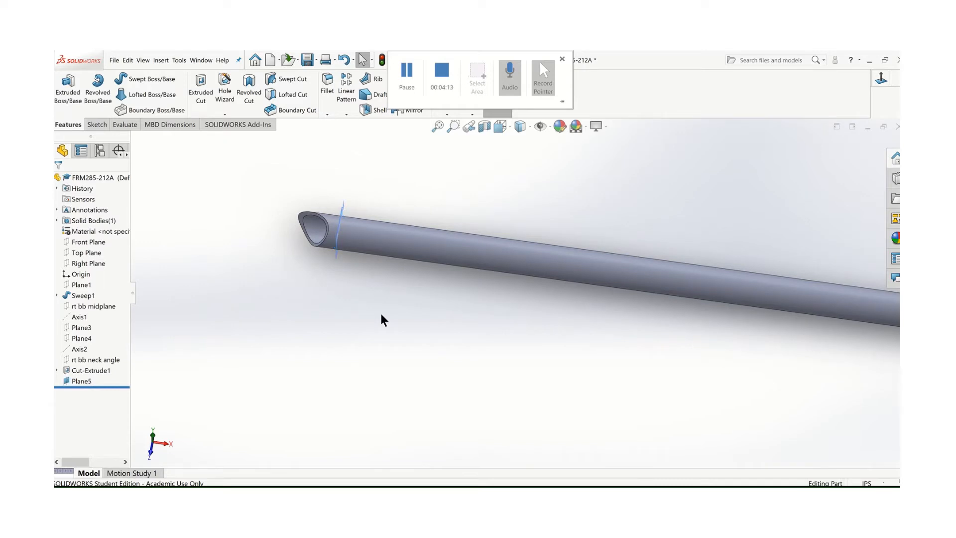
Step: Return to the FRM285-1001A assembly and rebuild it with the modified FRM285-212A tube
scroll(384, 319, "up", 4)
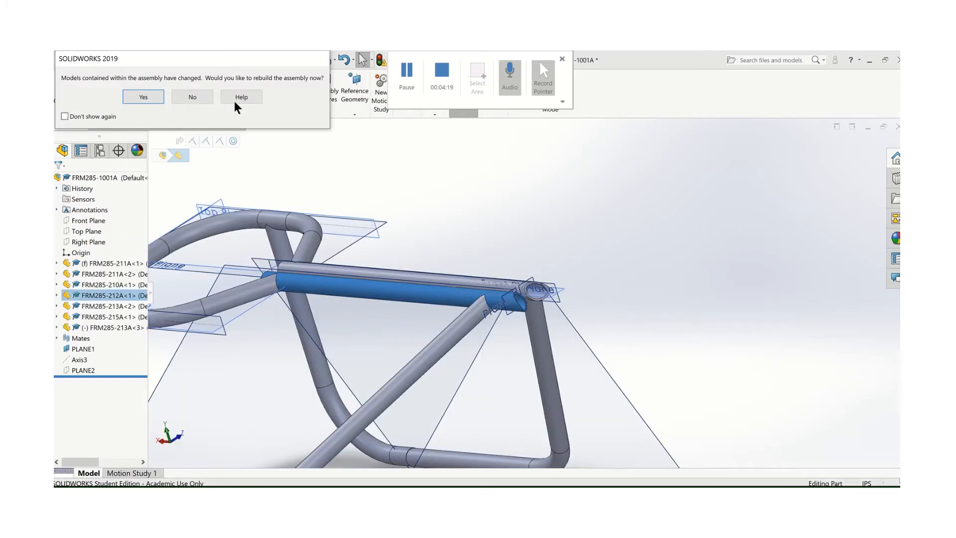
left_click(145, 98)
scroll(538, 309, "down", 3)
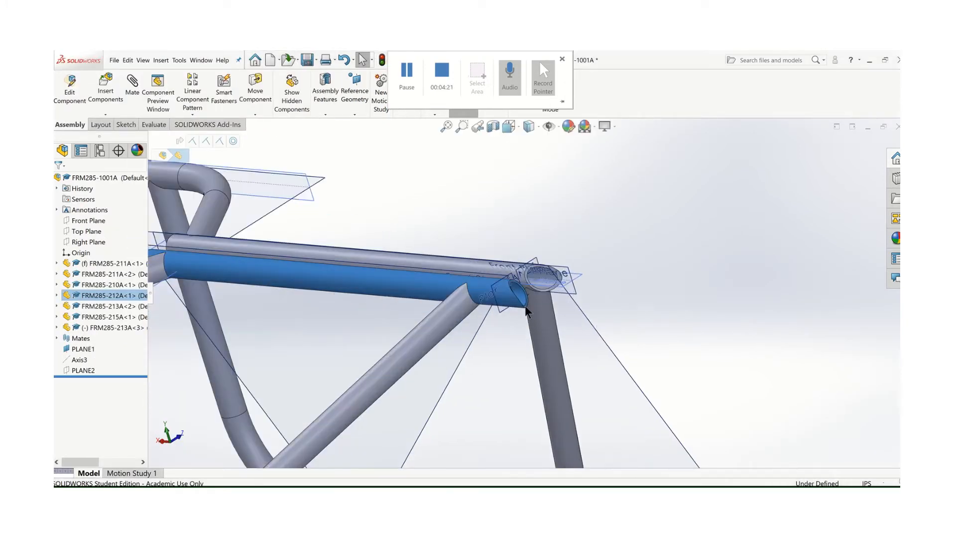
mouse_move(541, 315)
middle_mouse_down()
mouse_move(548, 338)
mouse_move(533, 310)
middle_mouse_up()
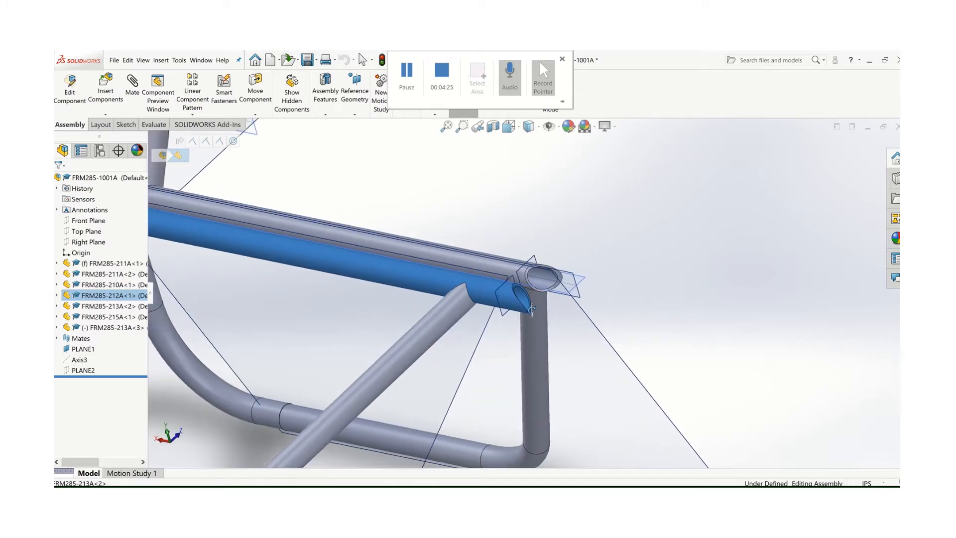
scroll(570, 299, "down", 2)
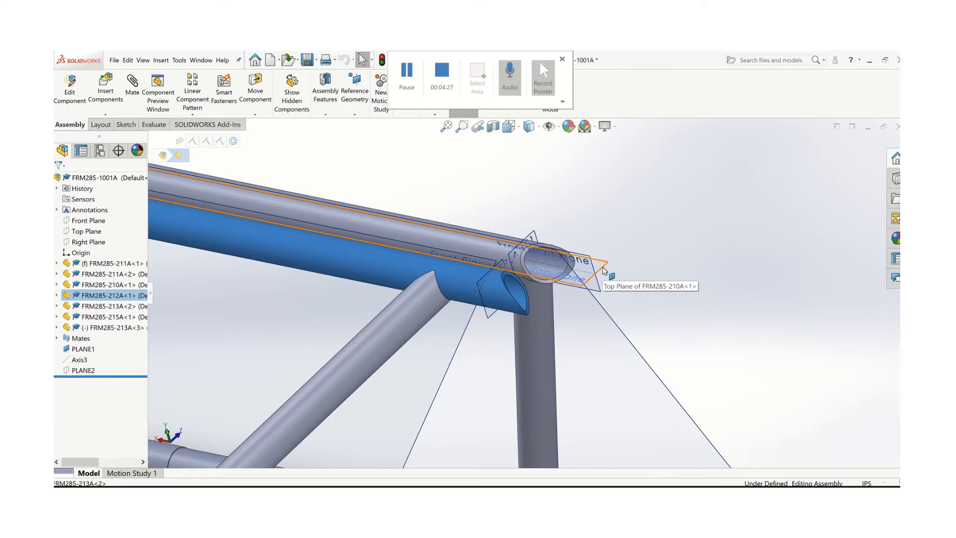
Step: Hide the Top Plane and Front Plane of FRM285-210A and the assembly's PLANE1 at the end of the frame tubes
right_click(604, 272)
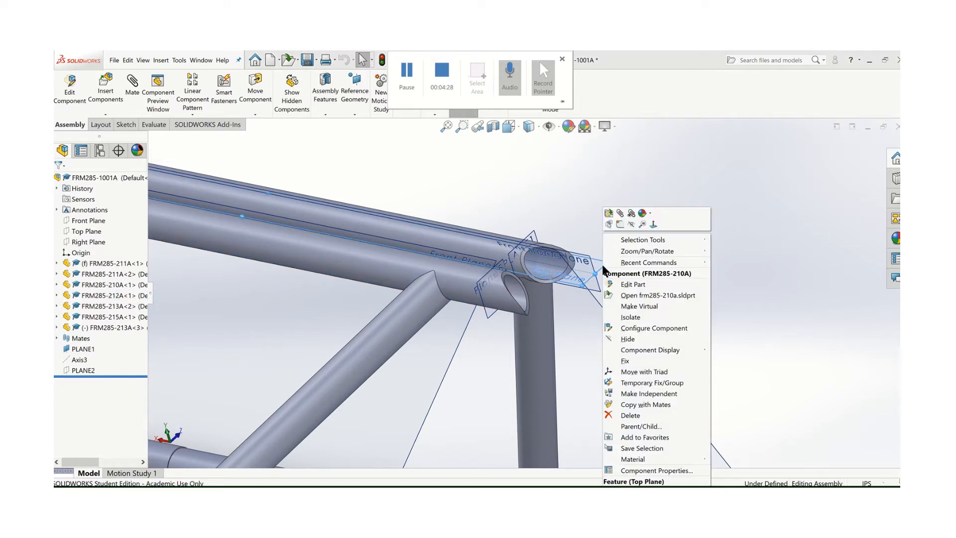
left_click(634, 226)
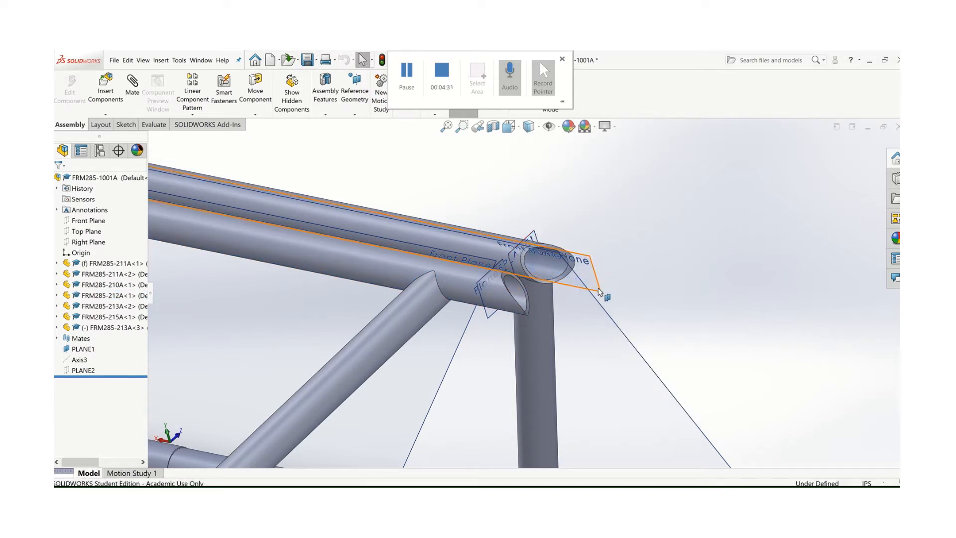
right_click(600, 293)
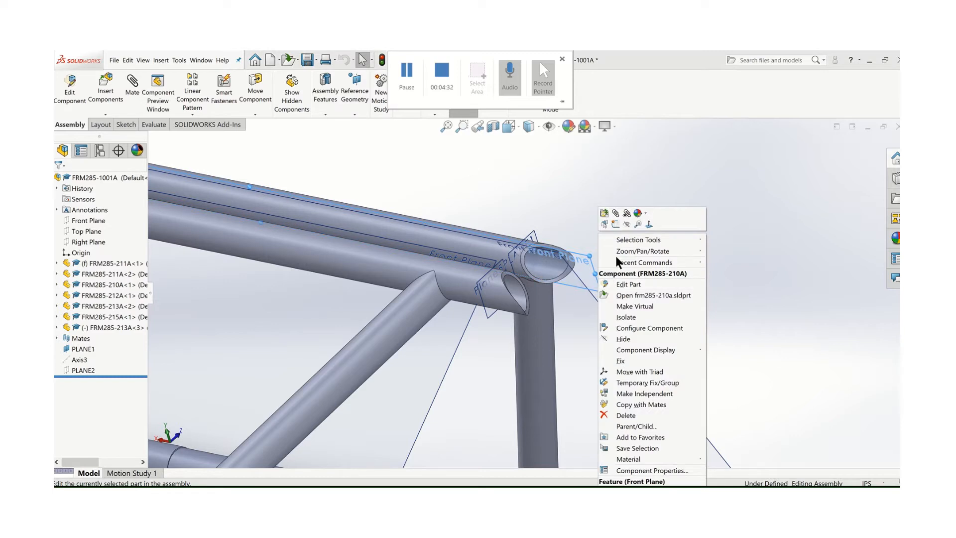
left_click(627, 225)
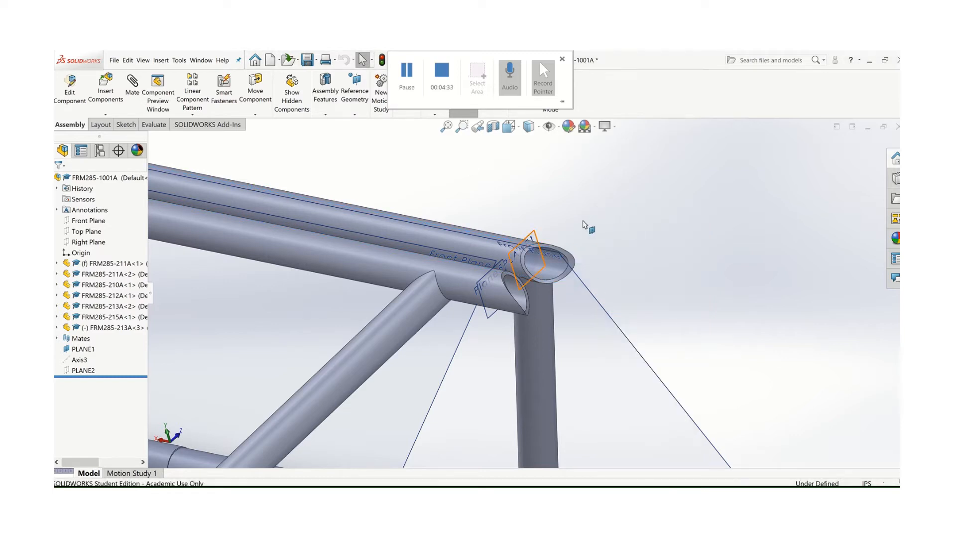
right_click(535, 238)
left_click(551, 227)
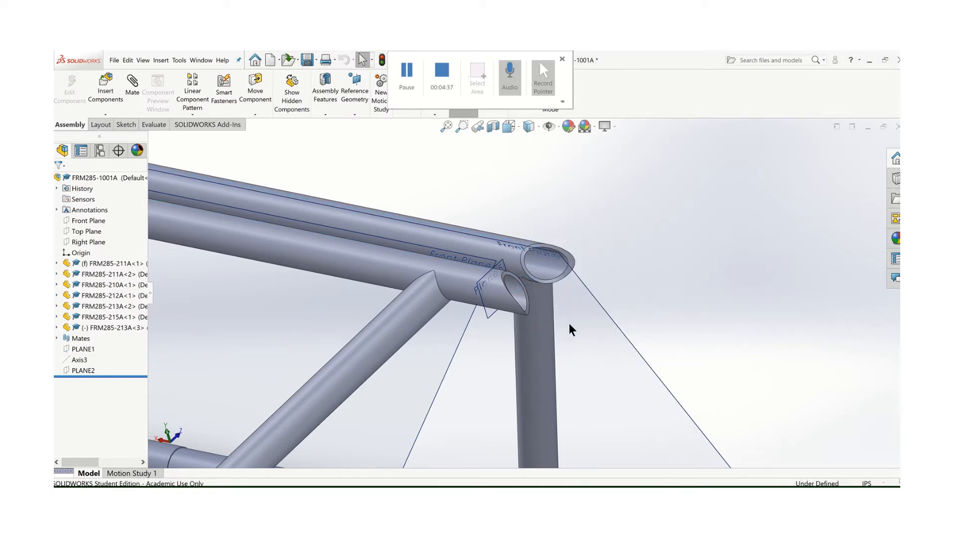
scroll(572, 330, "up", 6)
middle_click_drag(520, 293, 572, 284)
scroll(567, 288, "down", 2)
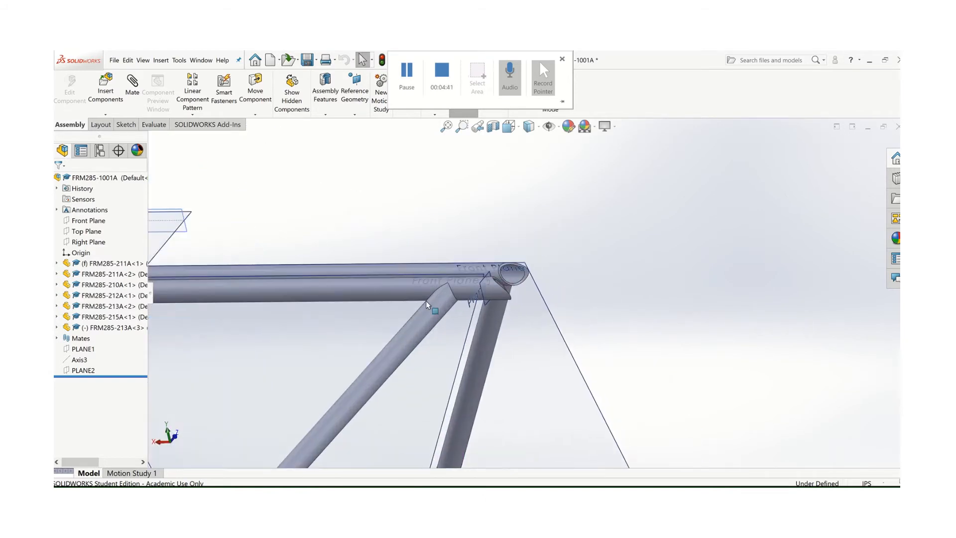
scroll(438, 304, "up", 4)
scroll(504, 298, "down", 4)
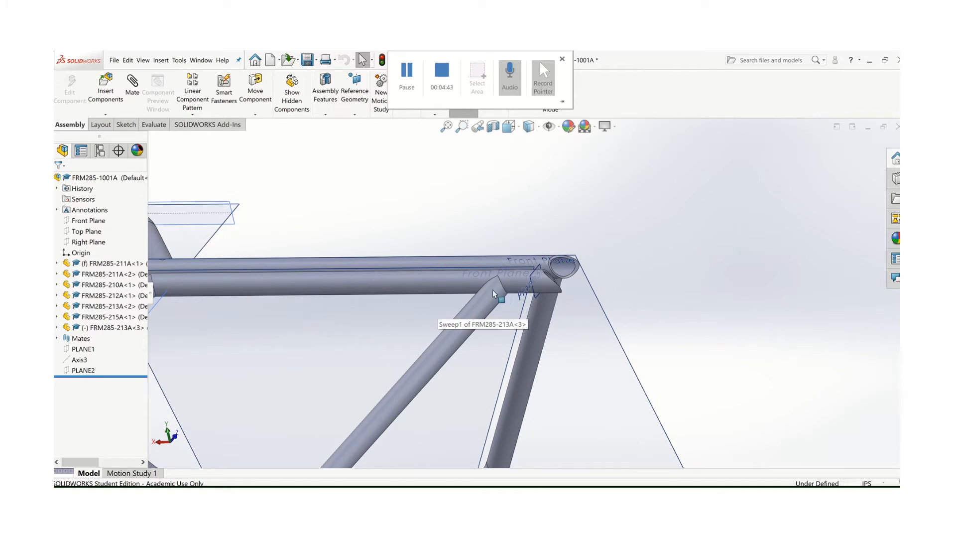
Step: Switch from the frame assembly to the FRM285-213A leg tube part
scroll(479, 326, "up", 4)
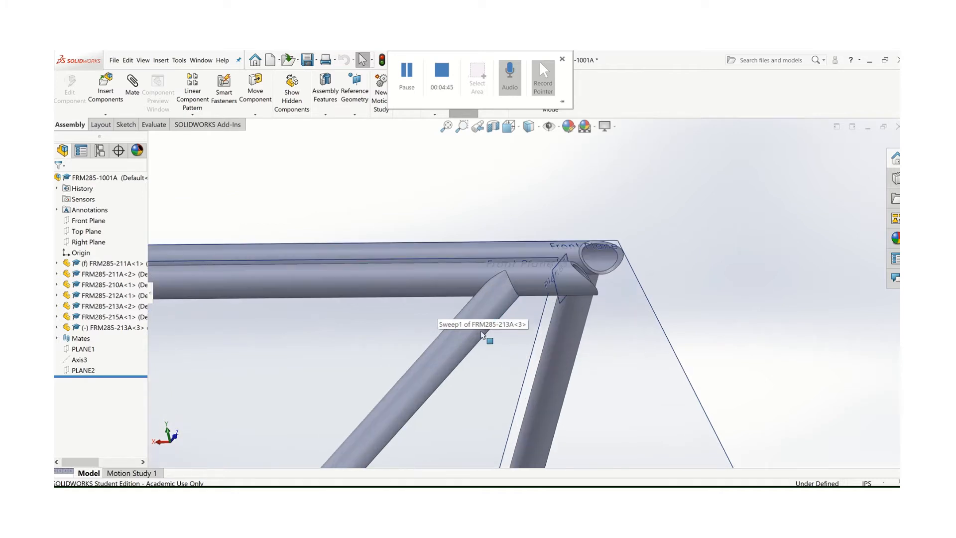
scroll(474, 323, "up", 3)
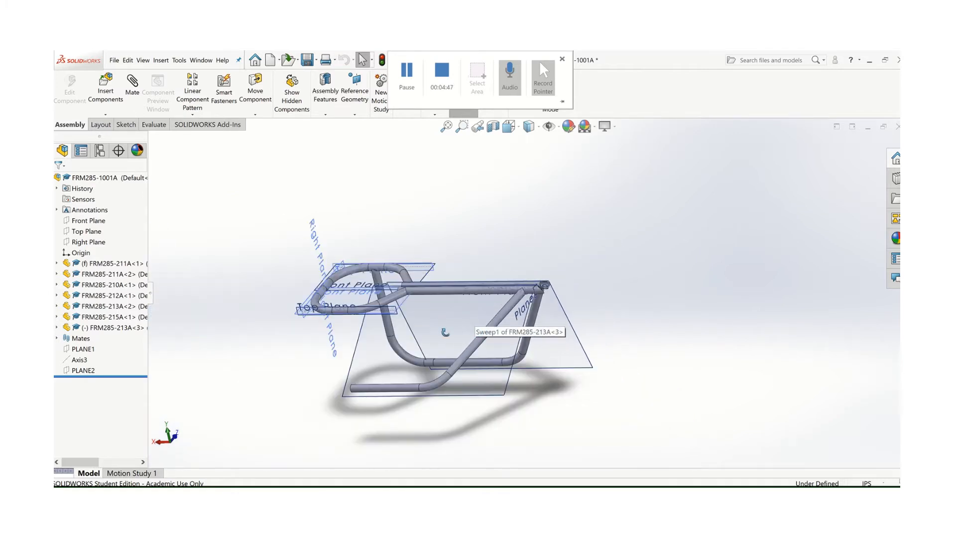
middle_click_drag(456, 331, 449, 321)
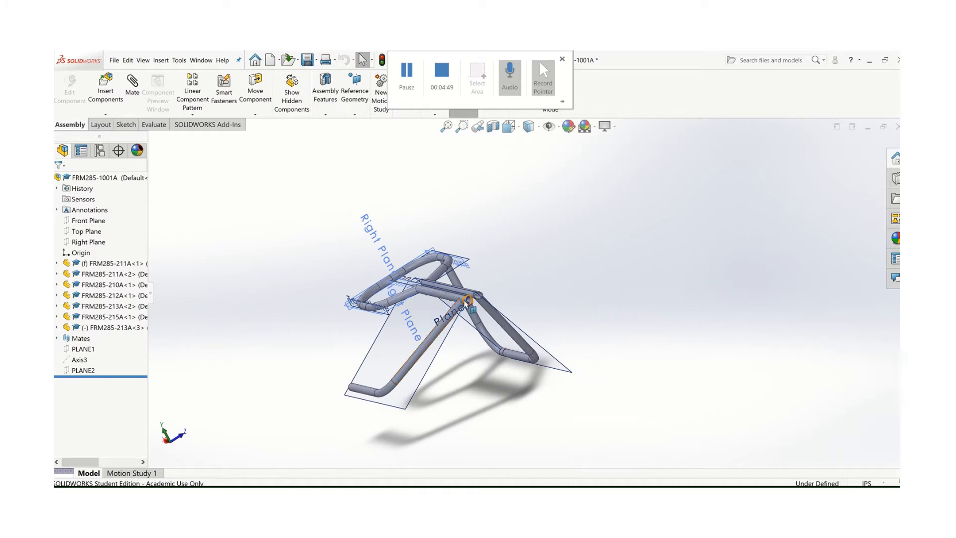
left_click(506, 322)
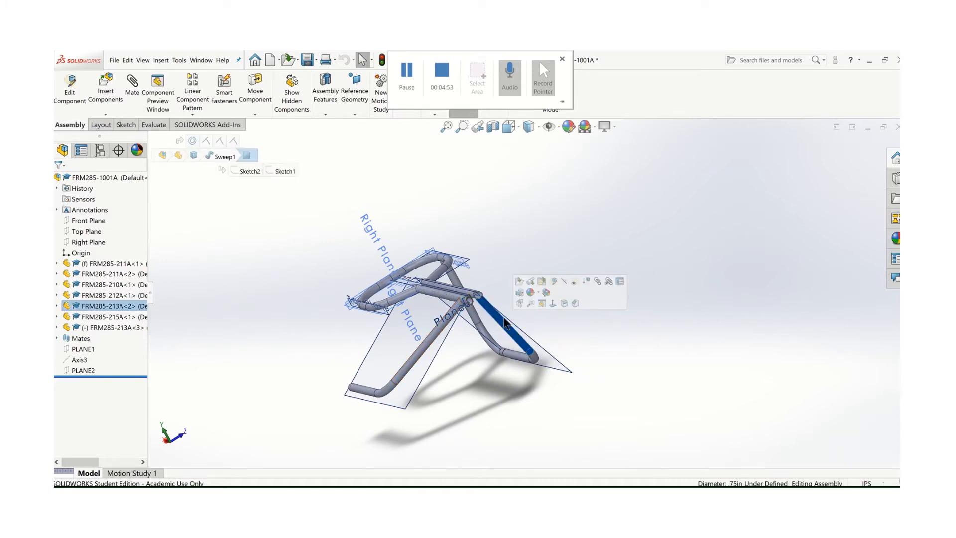
left_click(506, 496)
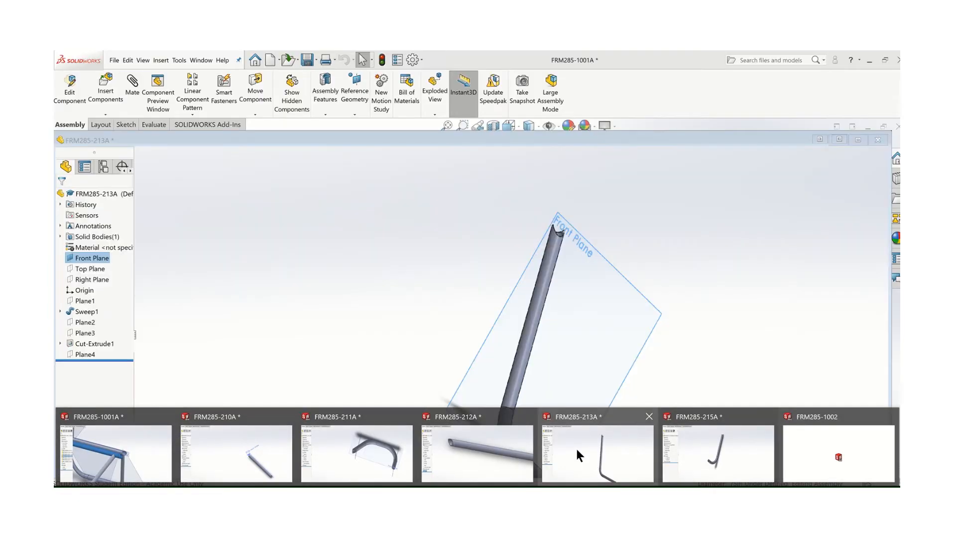
left_click(577, 450)
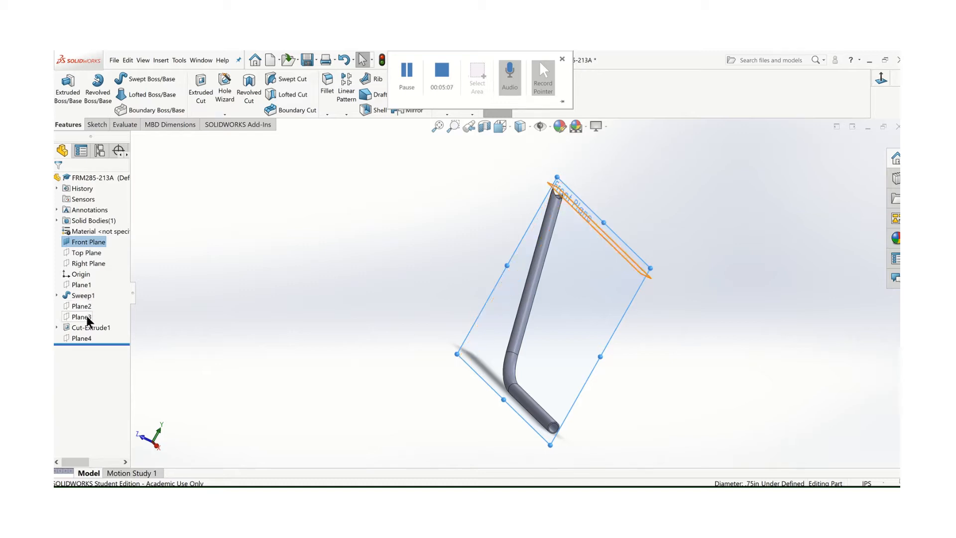
Step: Check where Plane3 lies relative to the notched end of the leg tube
right_click(89, 315)
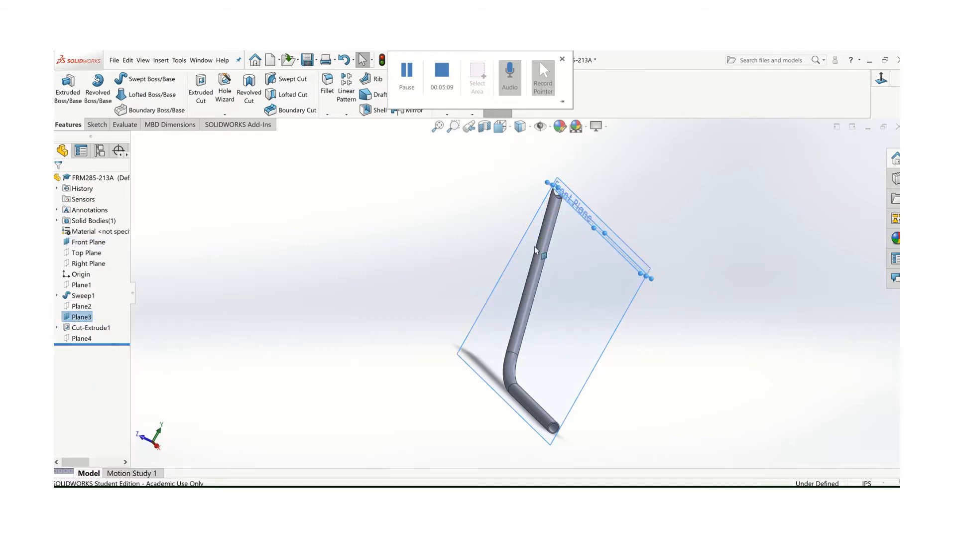
scroll(572, 226, "down", 2)
key("ctrl+8")
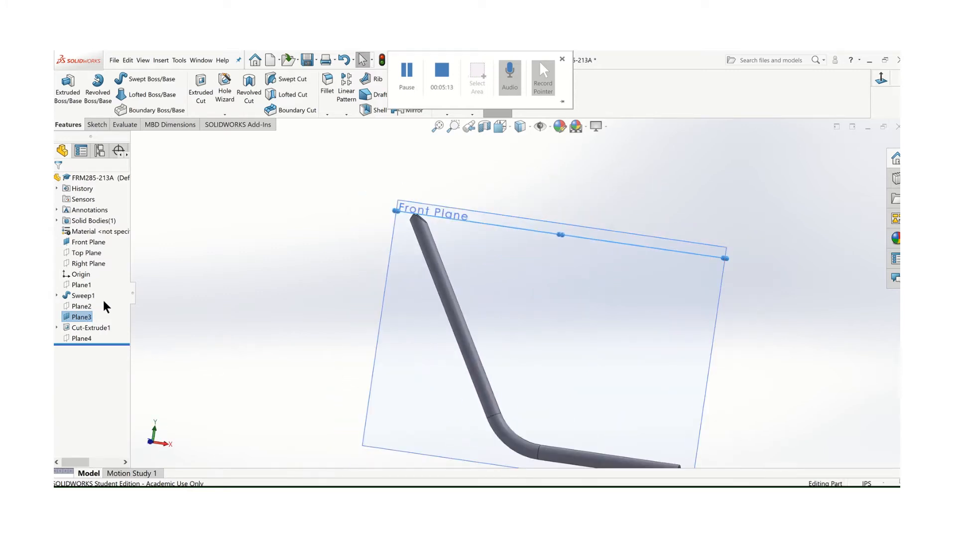
left_click(406, 68)
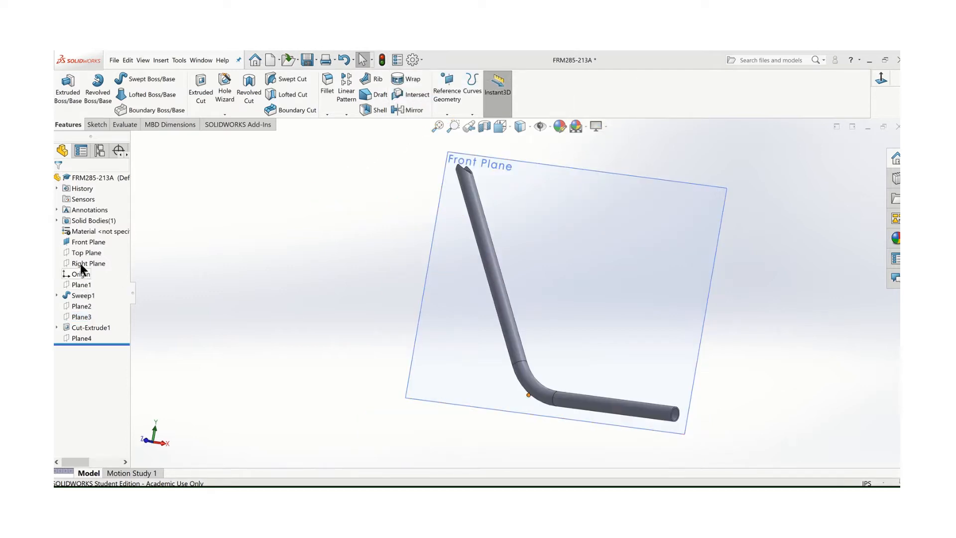
Step: Show the Right Plane and Plane4 of the FRM285-213A leg tube
right_click(82, 267)
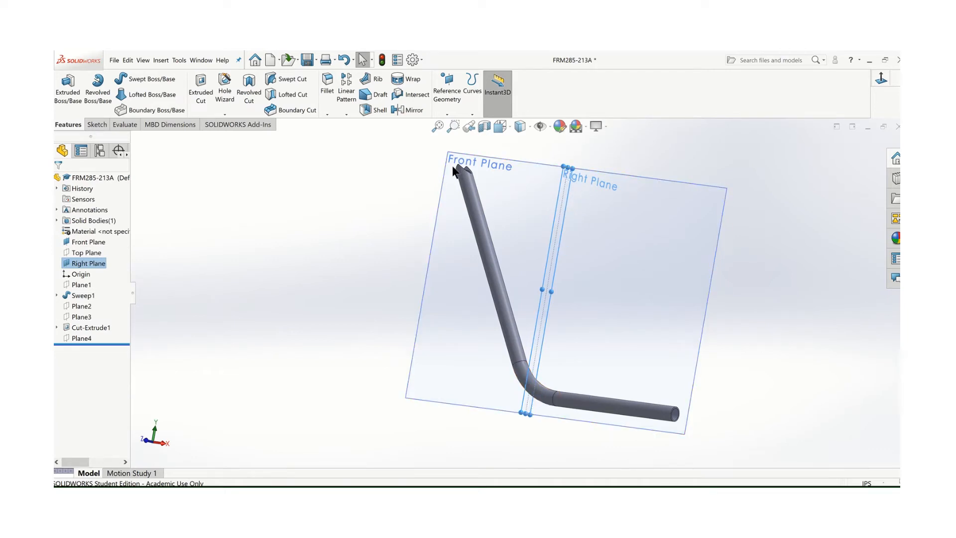
scroll(460, 169, "down", 3)
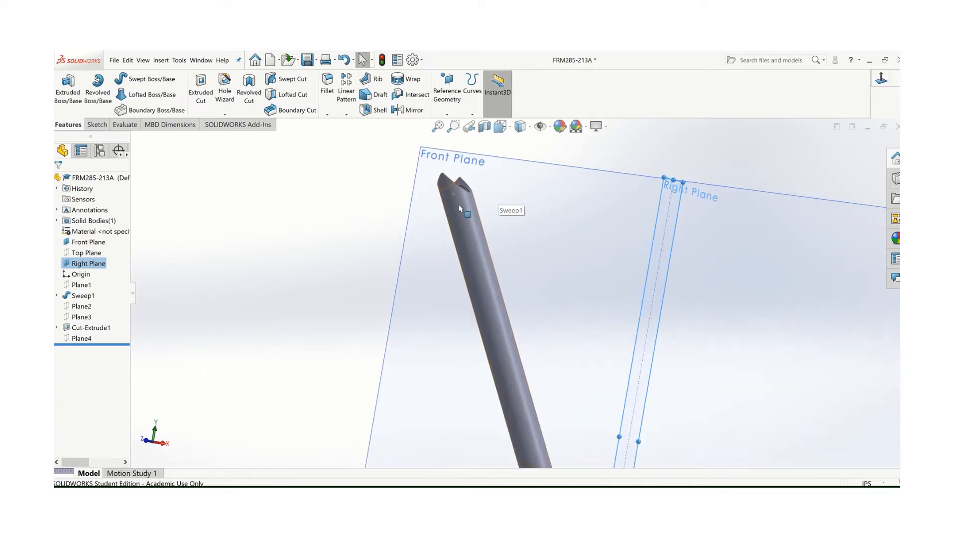
scroll(454, 198, "up", 3)
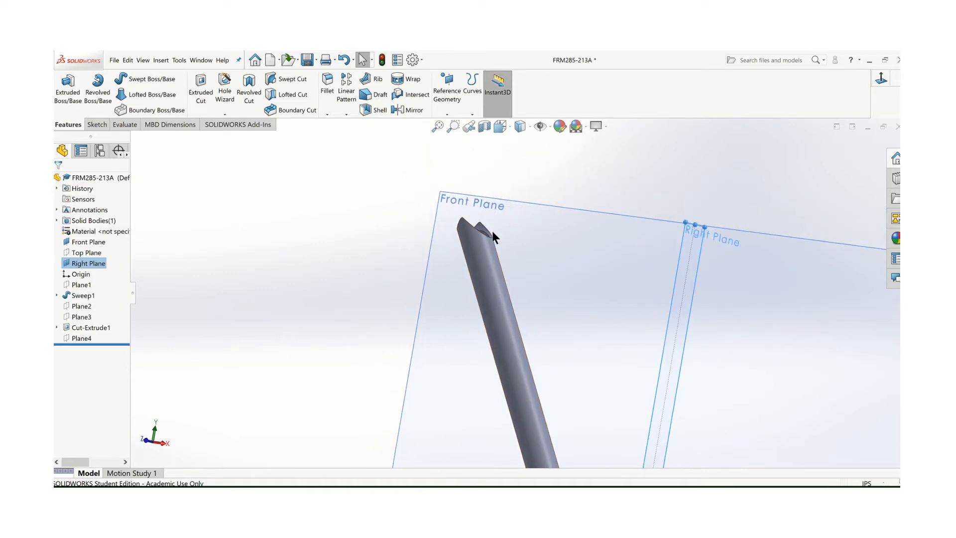
scroll(518, 291, "up", 2)
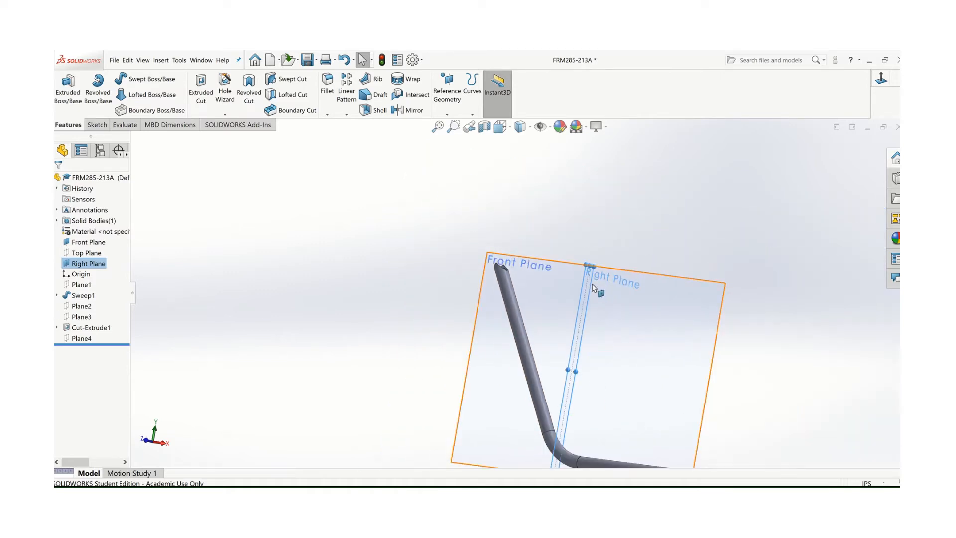
right_click(88, 342)
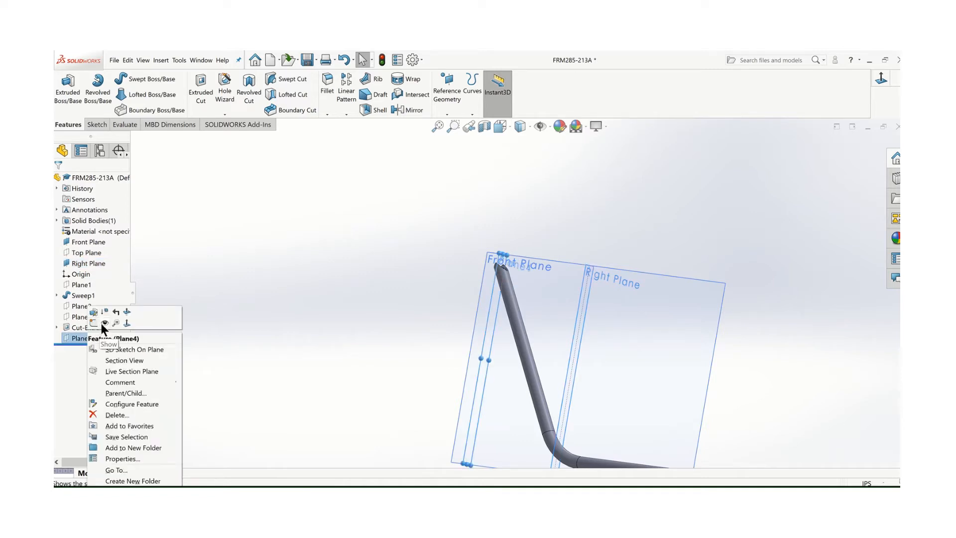
left_click(102, 325)
Step: Examine where Plane4 crosses the notched end of the leg tube
scroll(554, 305, "down", 1)
scroll(551, 304, "up", 2)
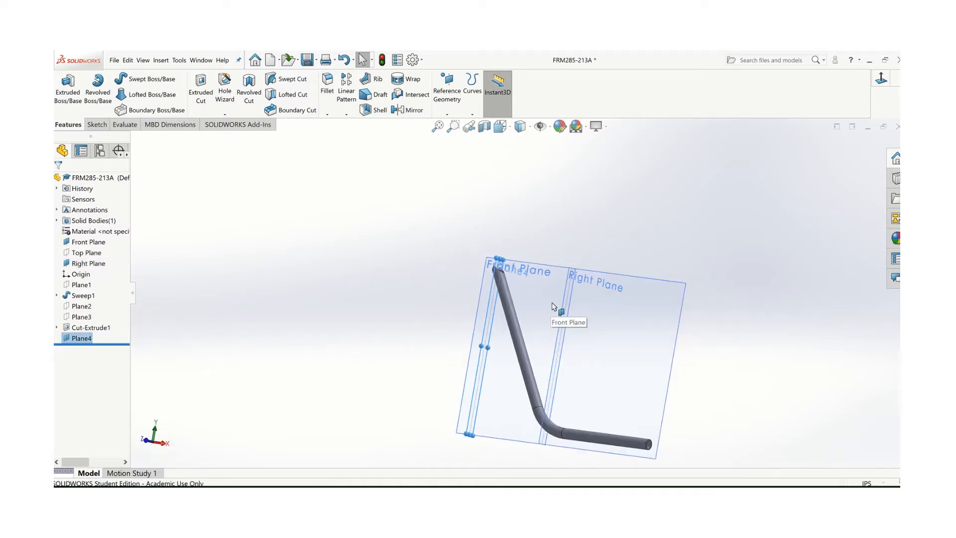
scroll(554, 307, "down", 2)
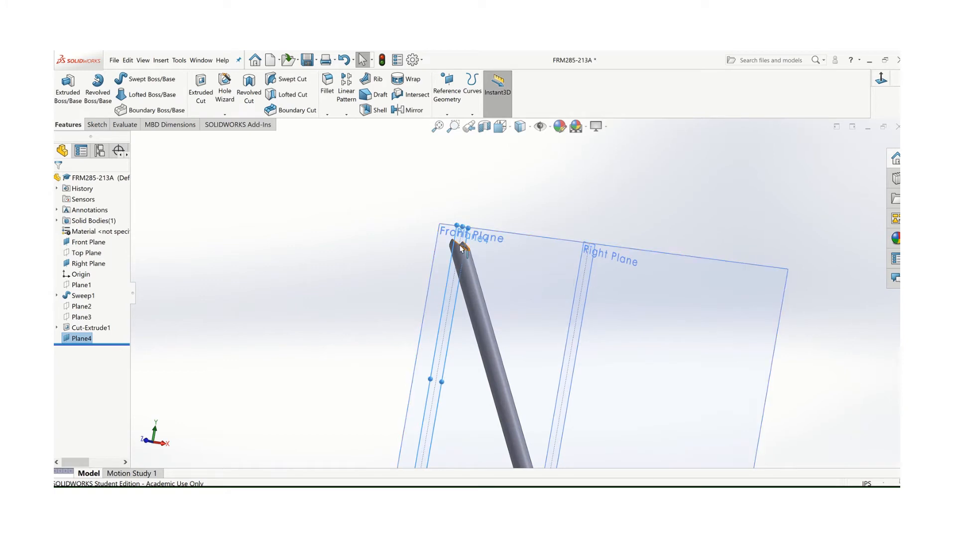
middle_click_drag(465, 262, 490, 323)
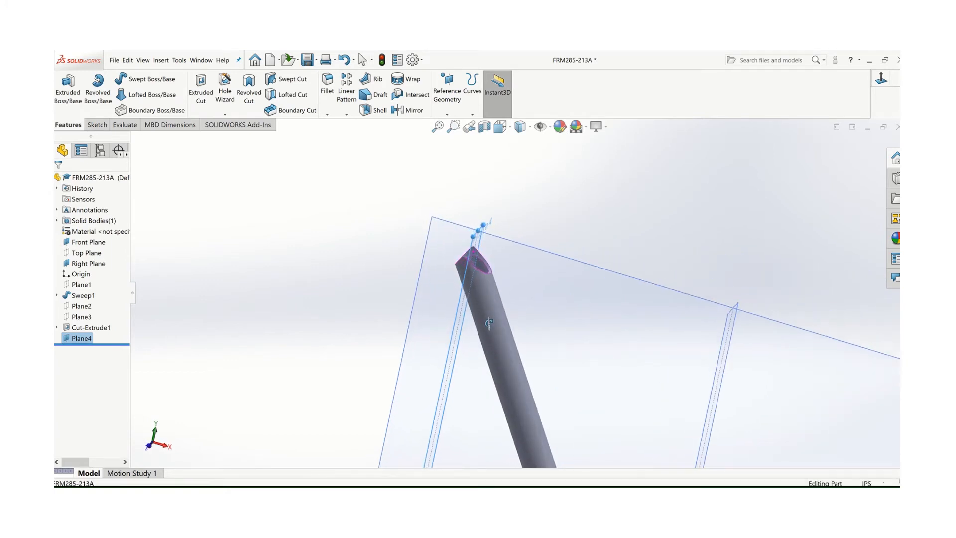
scroll(468, 264, "down", 5)
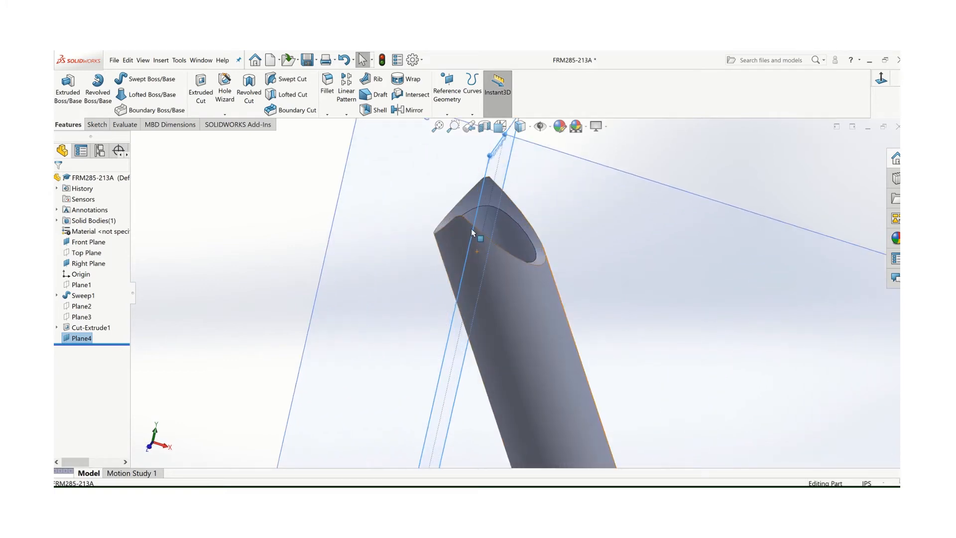
scroll(473, 233, "up", 3)
scroll(501, 243, "down", 3)
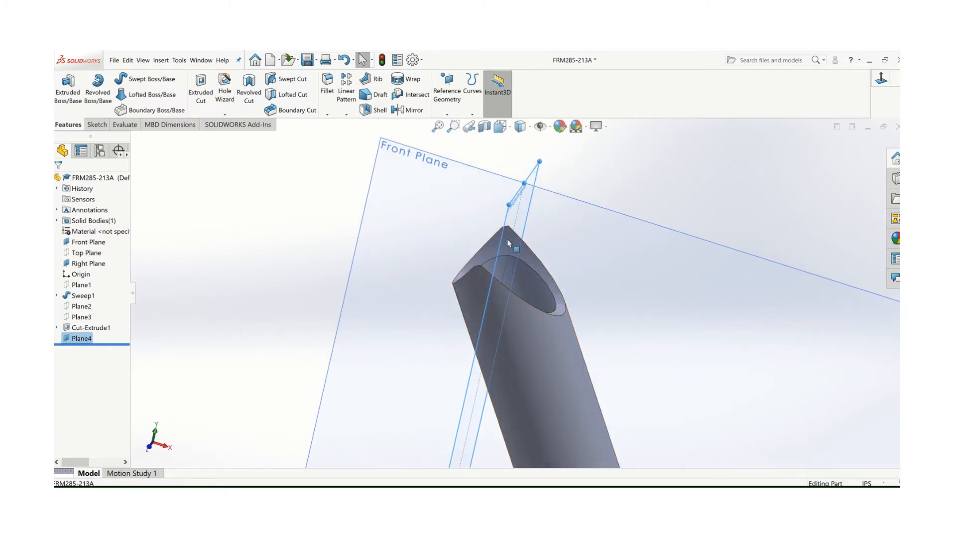
scroll(508, 243, "up", 3)
scroll(506, 299, "down", 1)
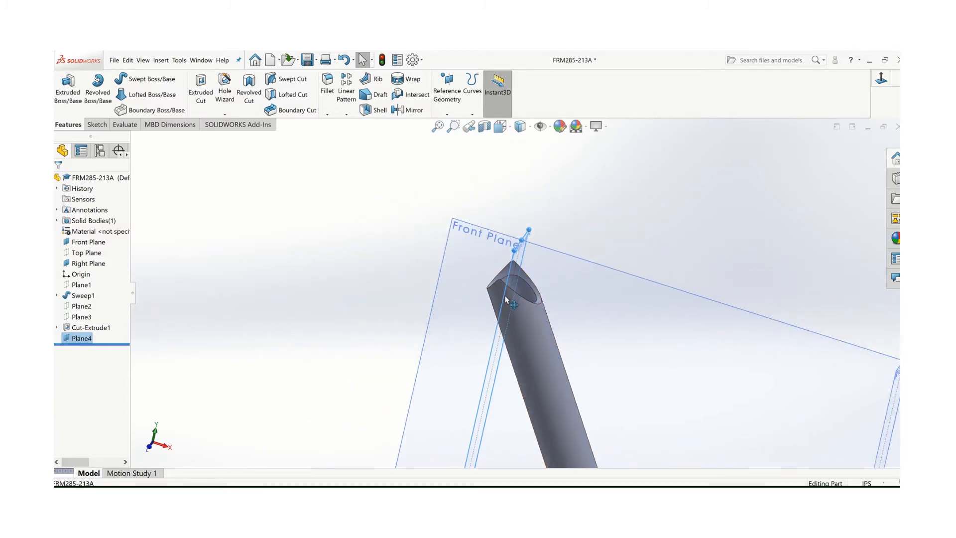
scroll(508, 303, "up", 3)
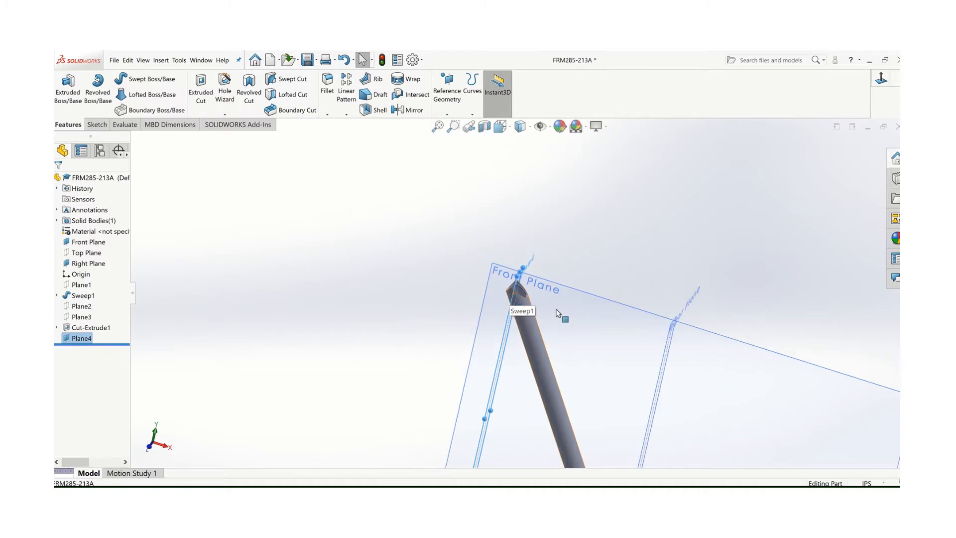
Step: Review Plane4's reference and offset distance in its feature definition
right_click(88, 340)
left_click(93, 312)
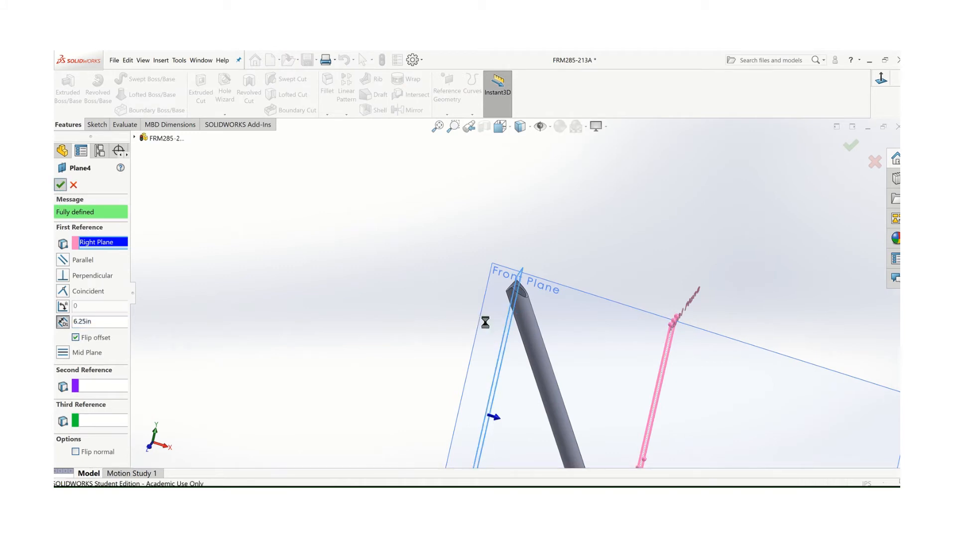
left_click(61, 184)
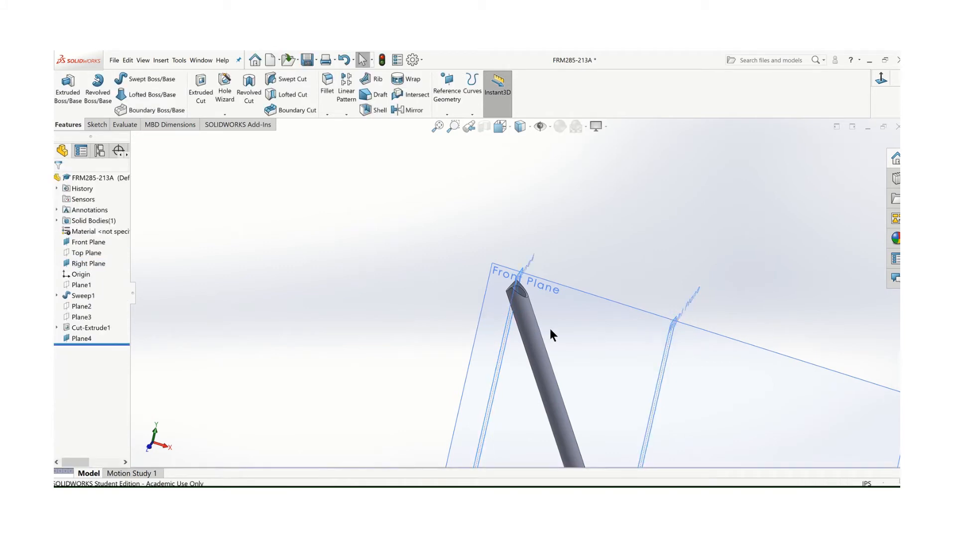
Step: Return to the FRM285-1001A assembly and rebuild it with the modified FRM285-213A leg tube
scroll(550, 327, "up", 5)
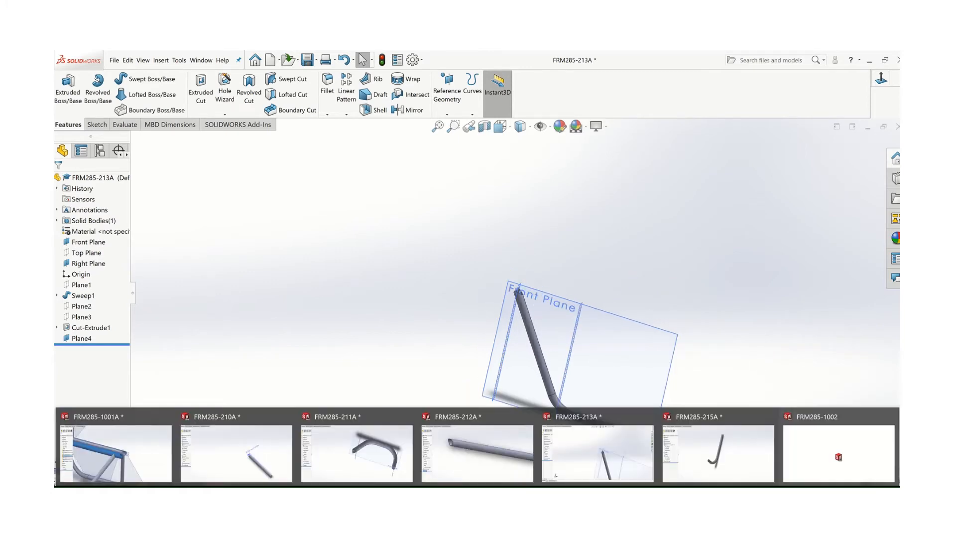
left_click(165, 453)
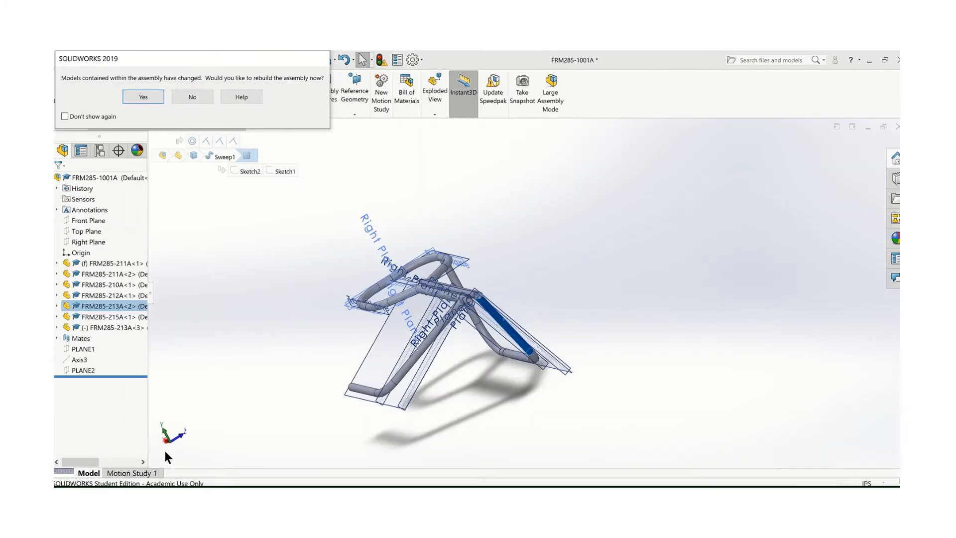
left_click(137, 100)
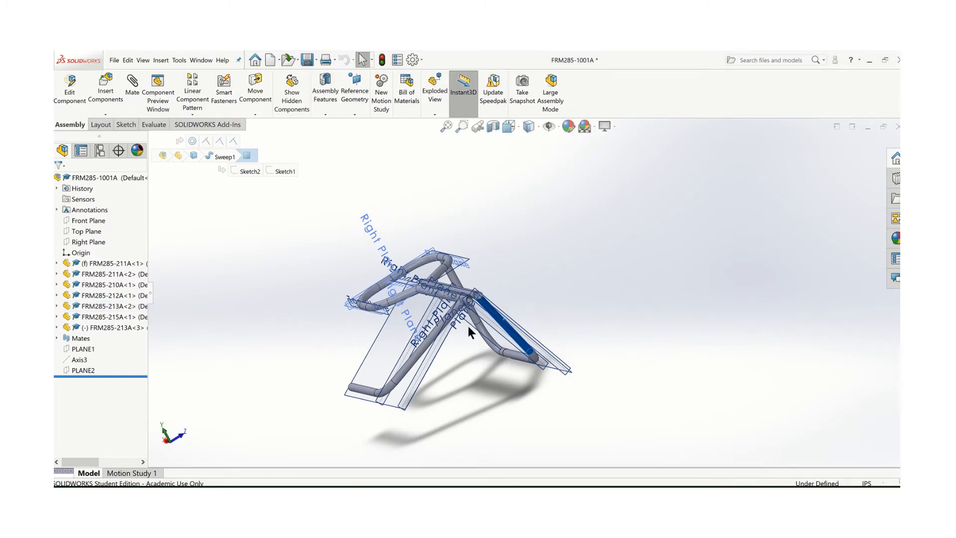
scroll(468, 329, "down", 6)
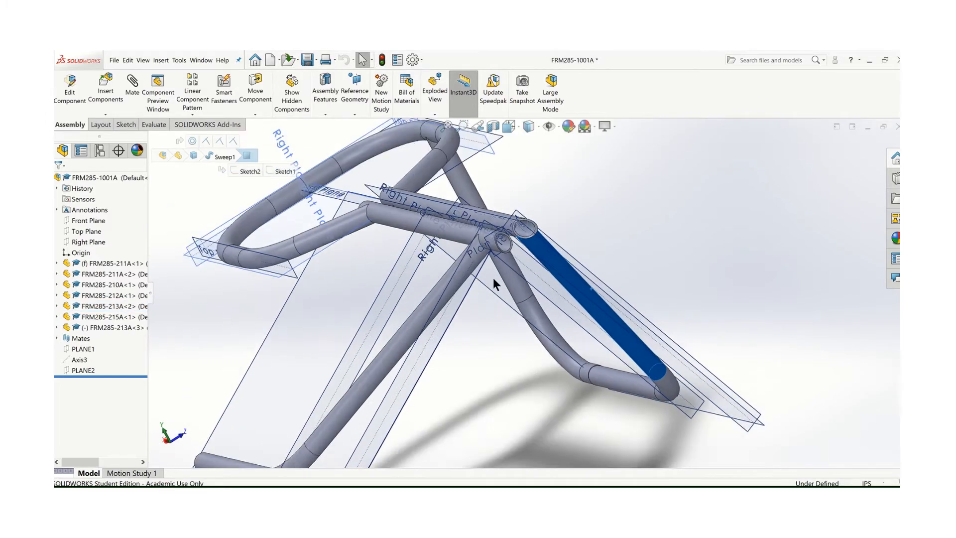
middle_click_drag(493, 282, 686, 260)
scroll(817, 279, "down", 3)
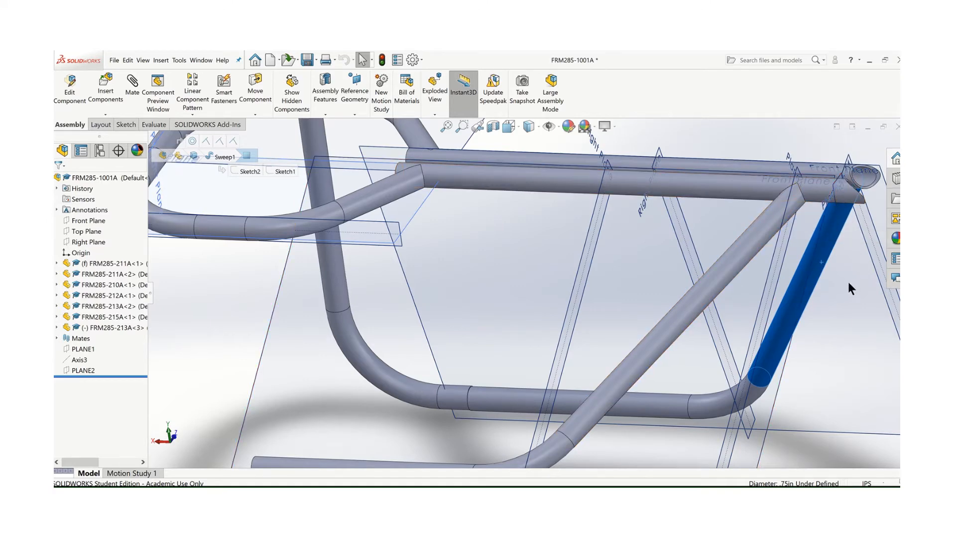
key("f")
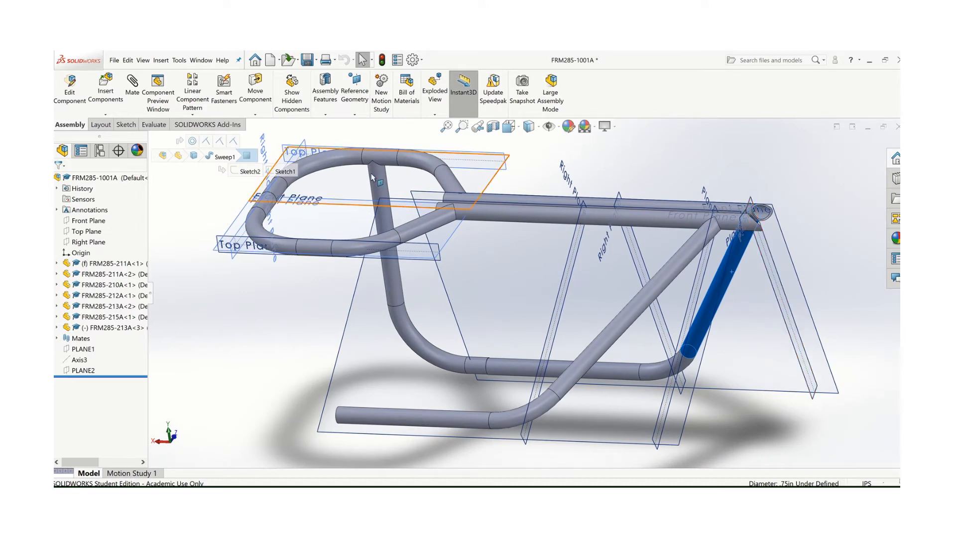
left_click(136, 85)
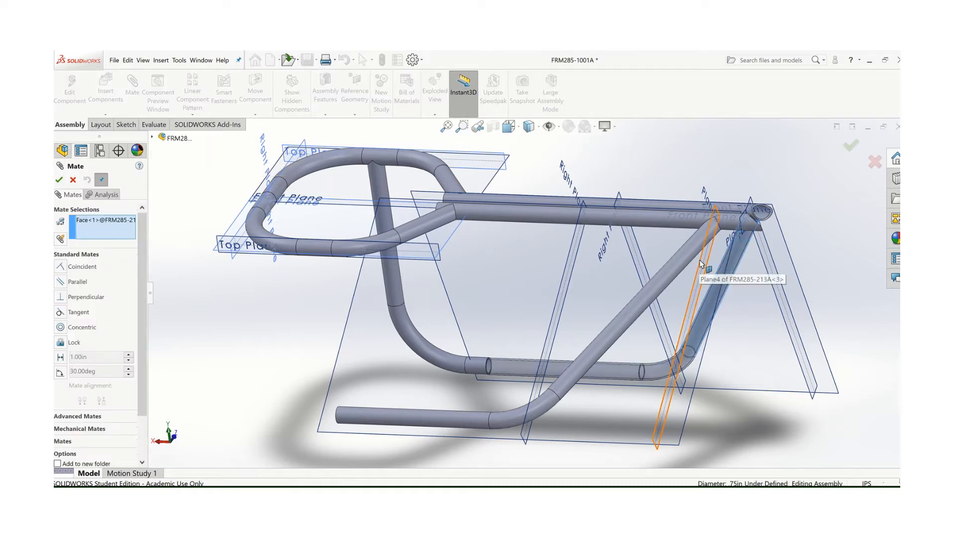
left_click(701, 264)
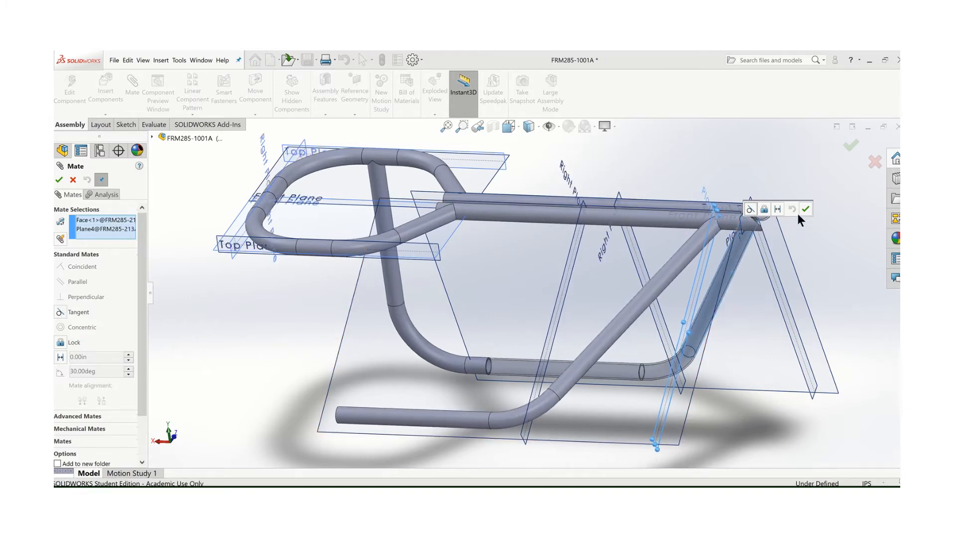
left_click(75, 180)
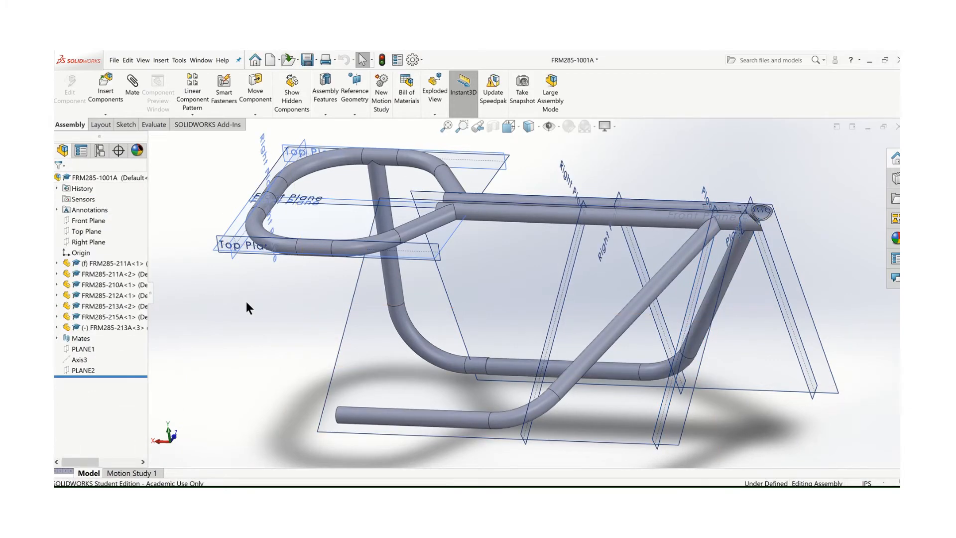
Step: Review the list of existing mates in the FRM285-1001A assembly
left_click(57, 338)
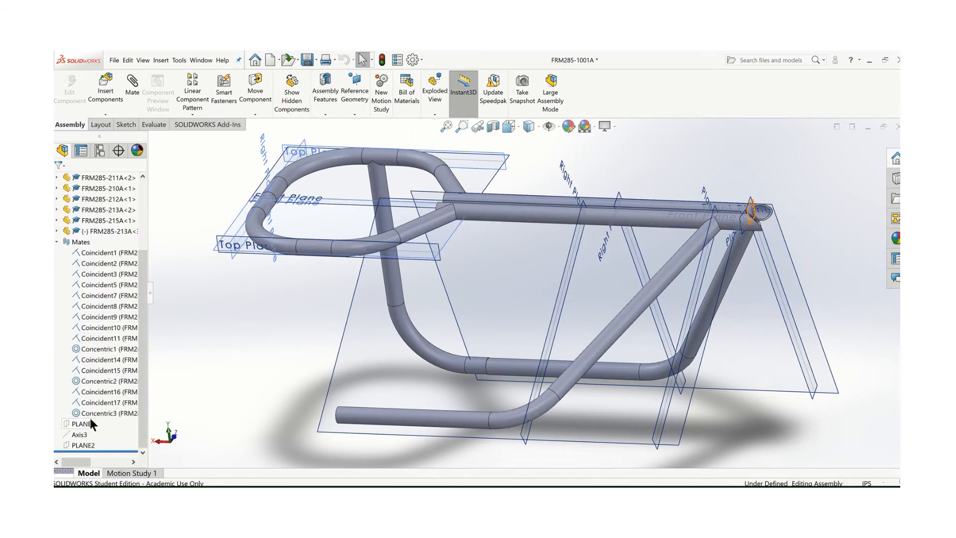
left_click(57, 242)
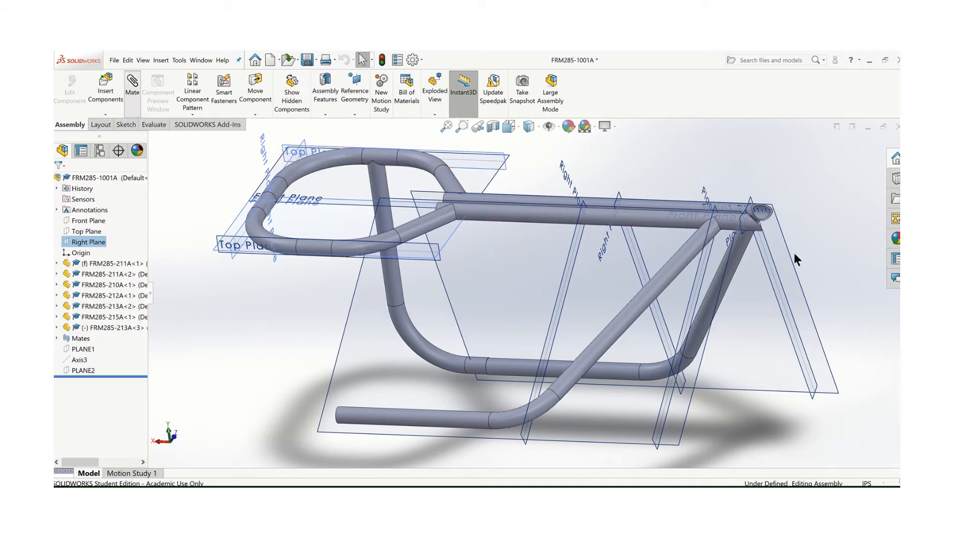
Step: Add a coincident mate between Plane4 of the second FRM285-213A leg tube and Plane5 of the FRM285-212A tube
scroll(737, 239, "down", 3)
scroll(648, 249, "down", 2)
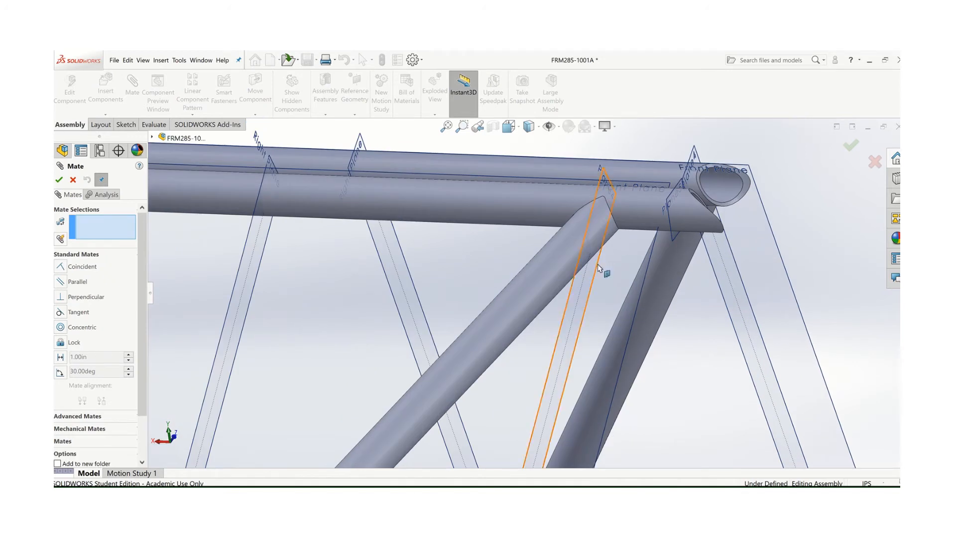
left_click(600, 269)
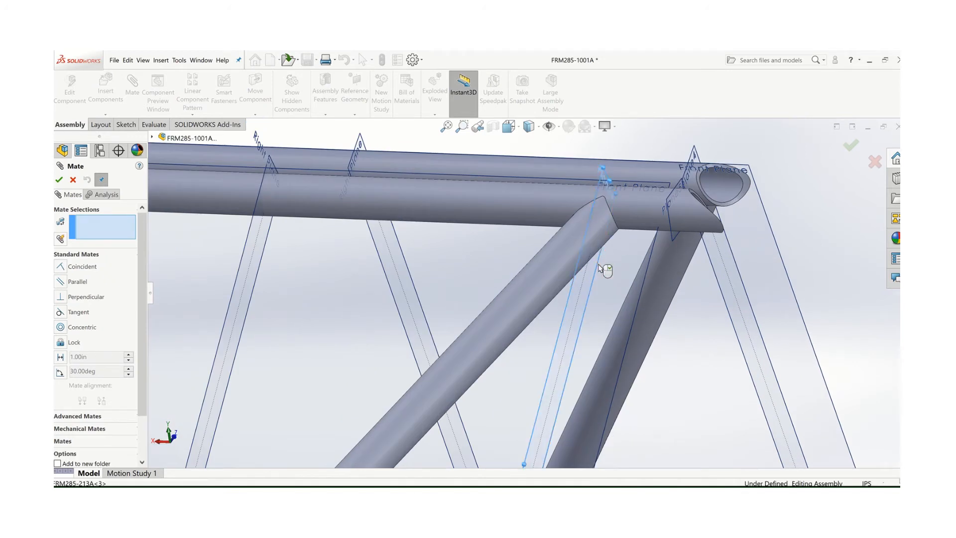
left_click(674, 238)
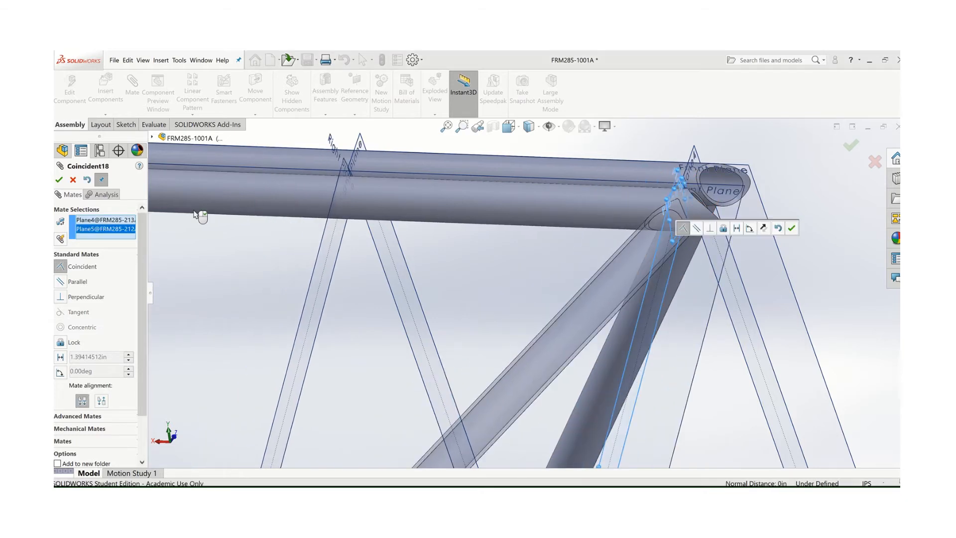
left_click(58, 180)
left_click(59, 179)
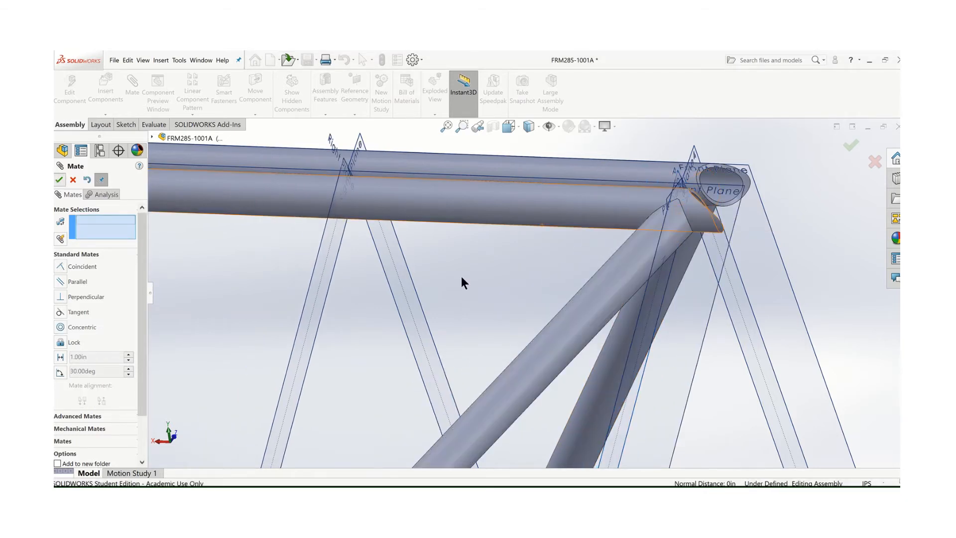
Step: Swing the second FRM285-213A leg tube by its foot to check its remaining freedom of movement
scroll(517, 282, "up", 10)
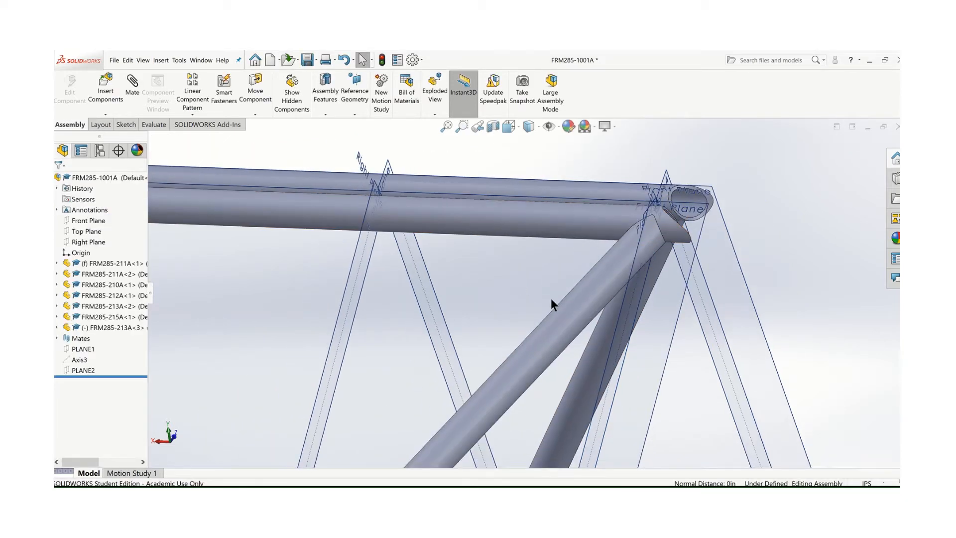
middle_click_drag(533, 292, 460, 375)
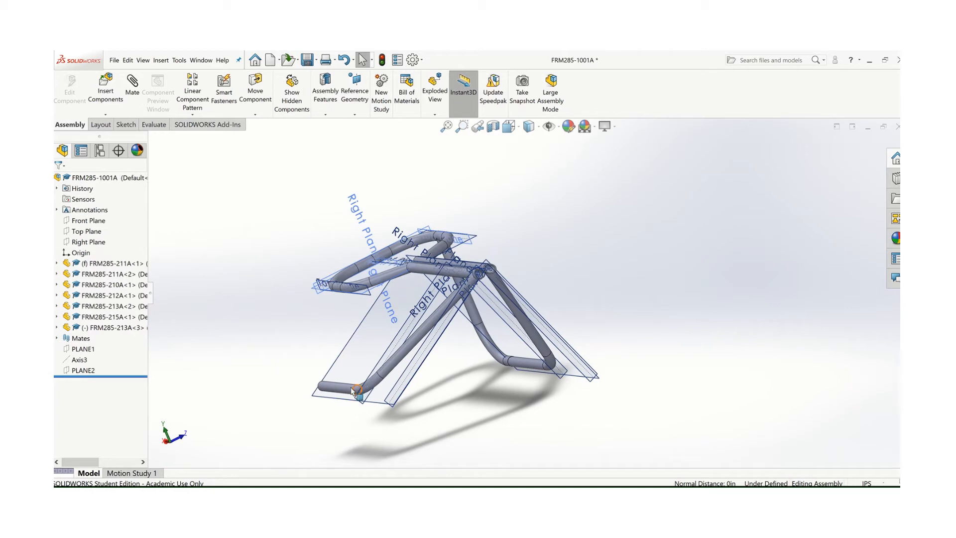
left_click_drag(343, 389, 326, 329)
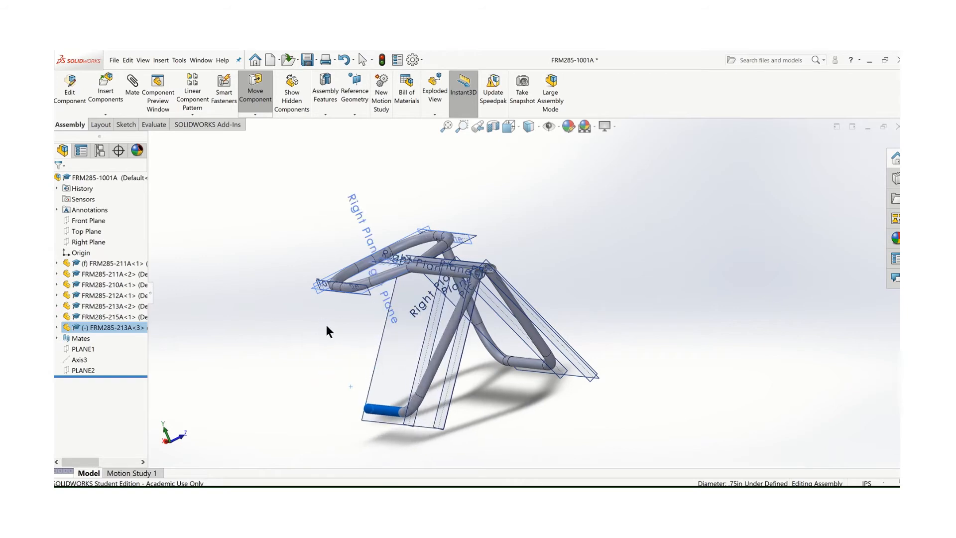
left_click(326, 325)
scroll(548, 259, "up", 1)
scroll(523, 266, "down", 2)
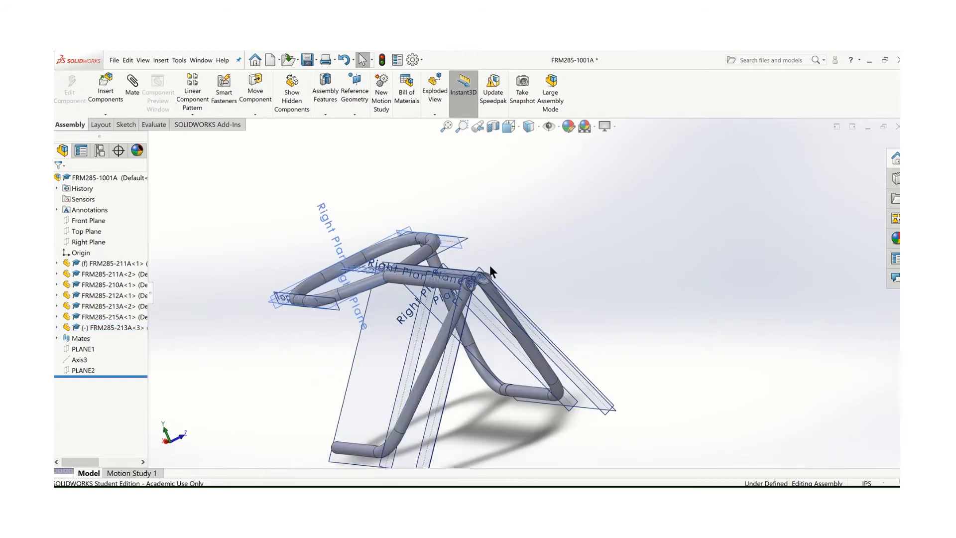
middle_click_drag(491, 272, 553, 307)
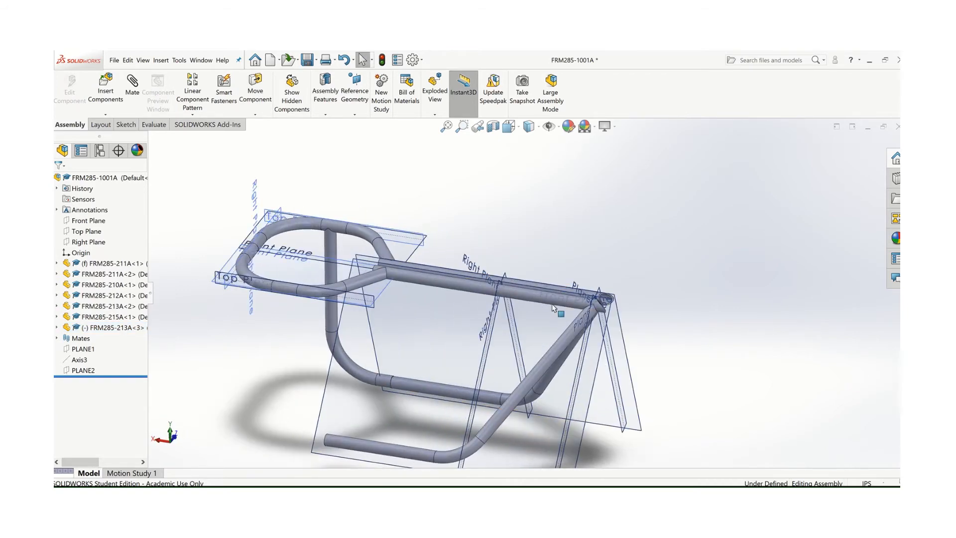
Step: Identify the FRM285-212A tube in the assembly and switch to its part window
mouse_move(508, 486)
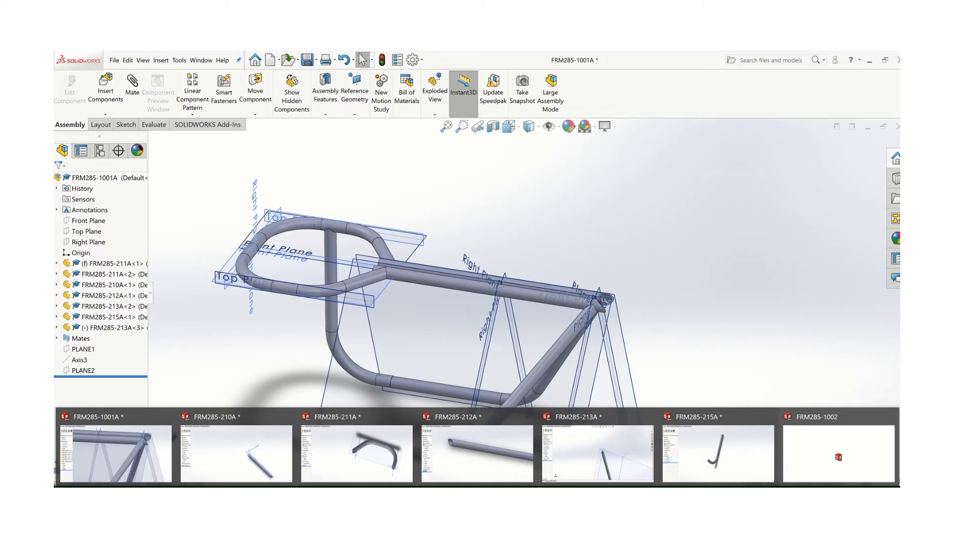
left_click(118, 300)
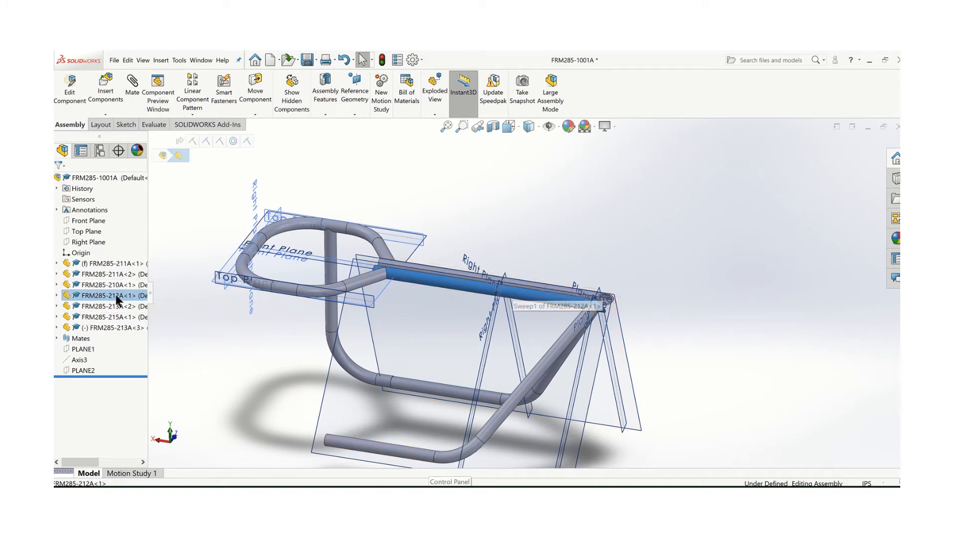
mouse_move(532, 497)
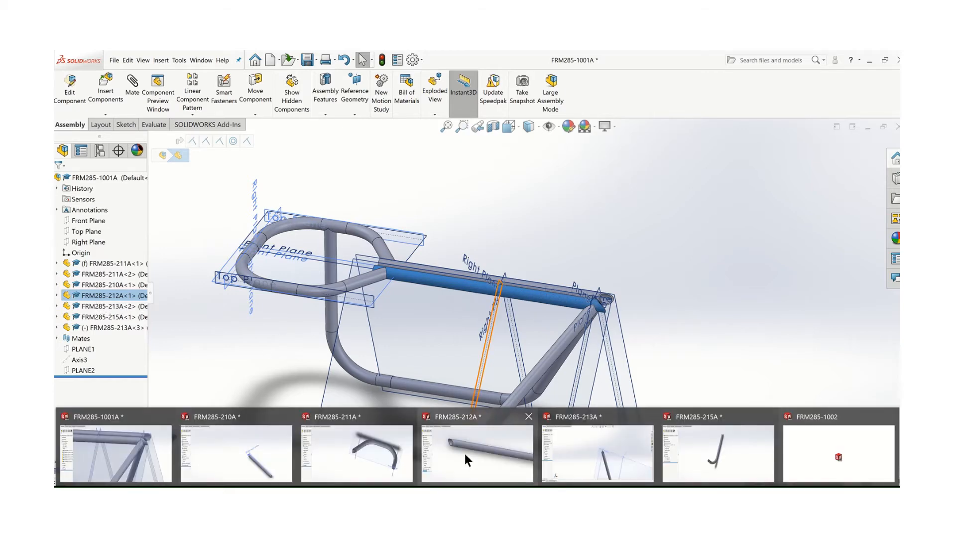
left_click(464, 453)
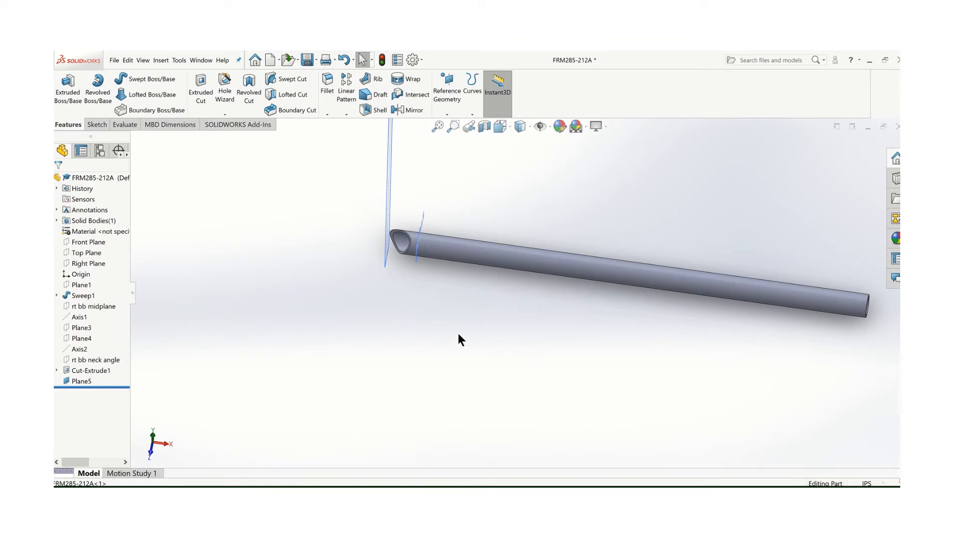
scroll(568, 350, "up", 3)
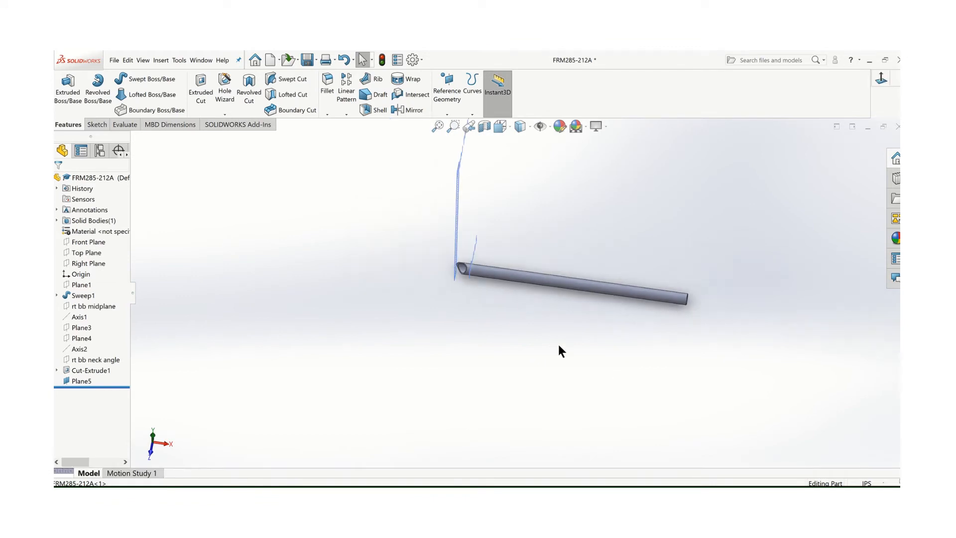
middle_click_drag(559, 346, 598, 340)
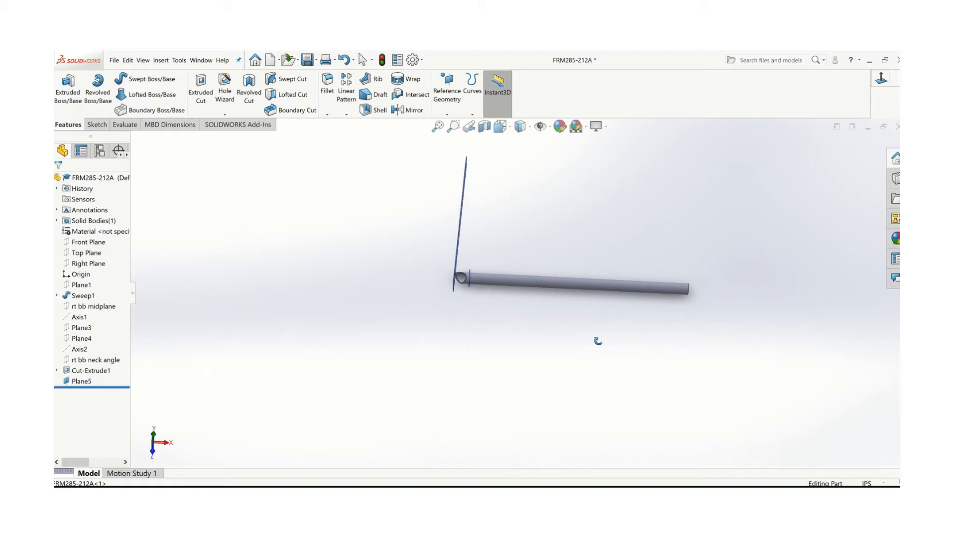
scroll(598, 340, "down", 1)
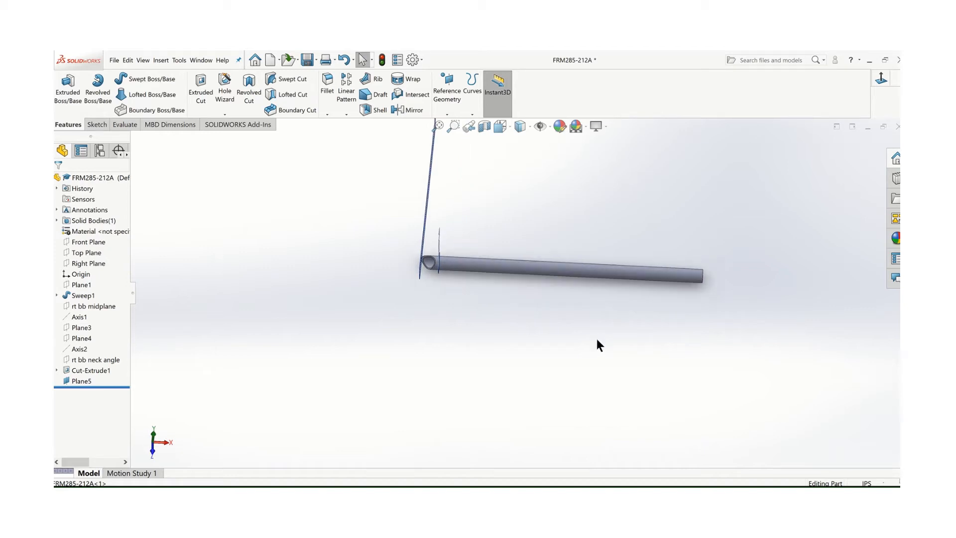
scroll(519, 282, "up", 2)
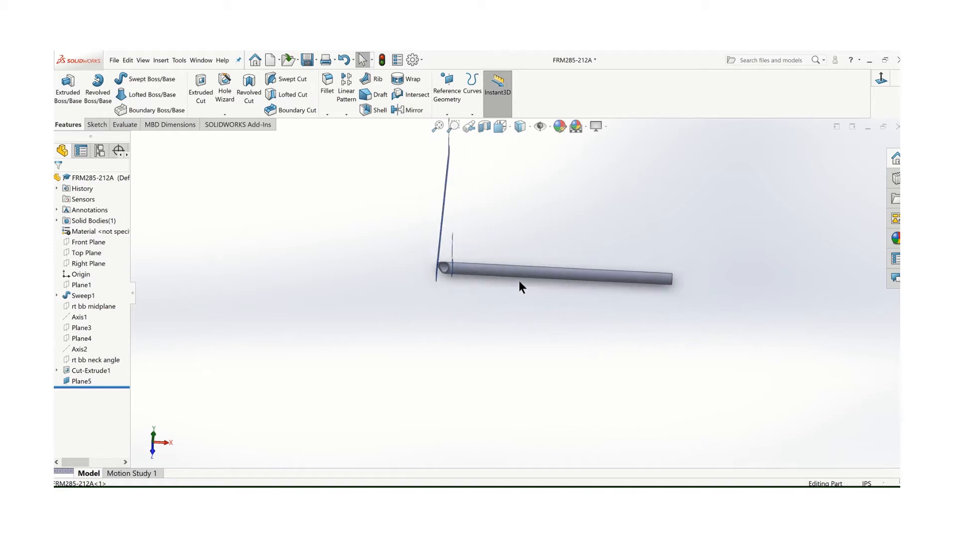
Step: Show the Top Plane of the FRM285-212A tube
right_click(86, 253)
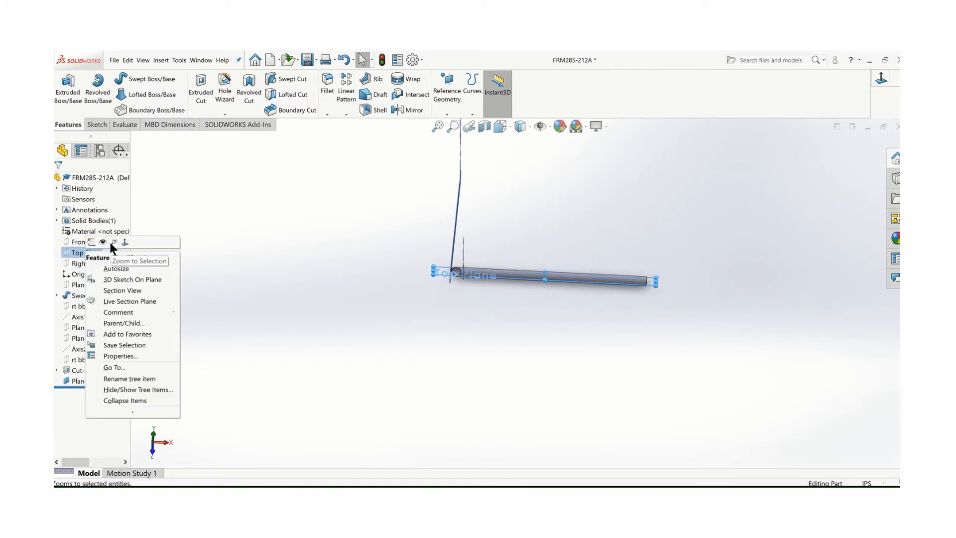
left_click(105, 243)
middle_click_drag(518, 299, 483, 308)
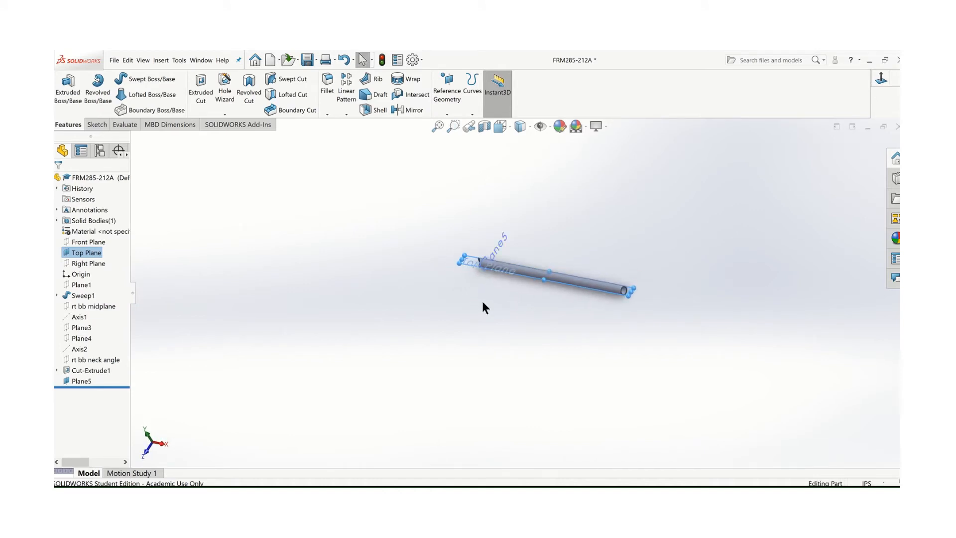
scroll(483, 301, "down", 1)
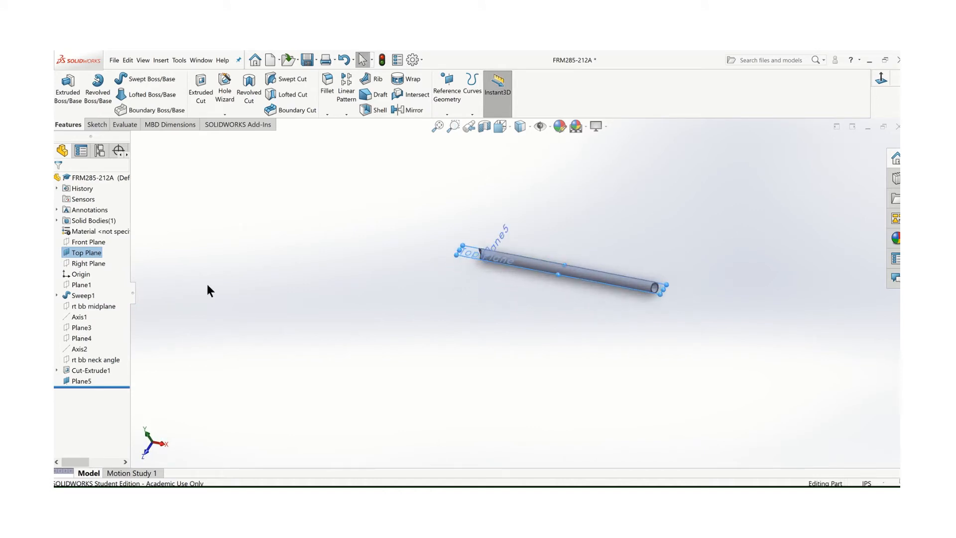
right_click(91, 267)
left_click(369, 275)
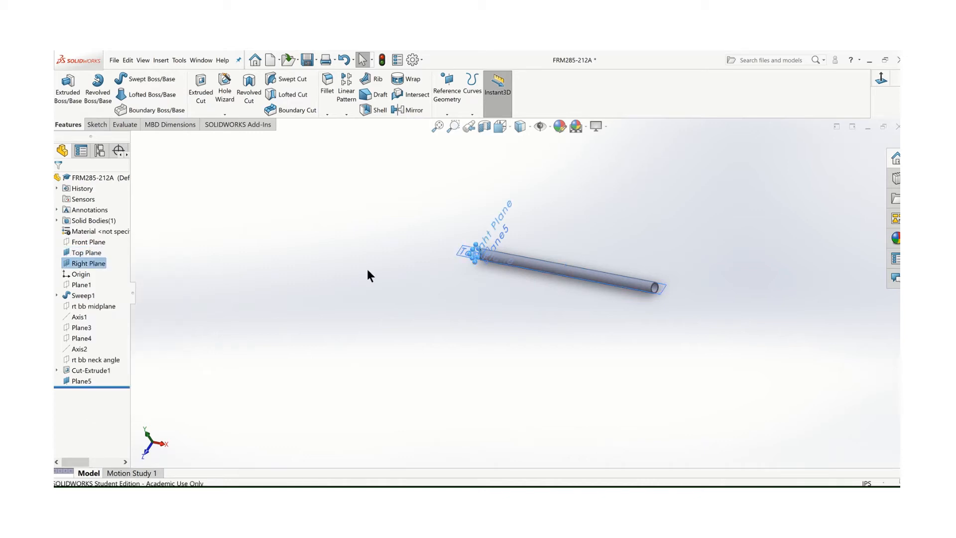
left_click(528, 283)
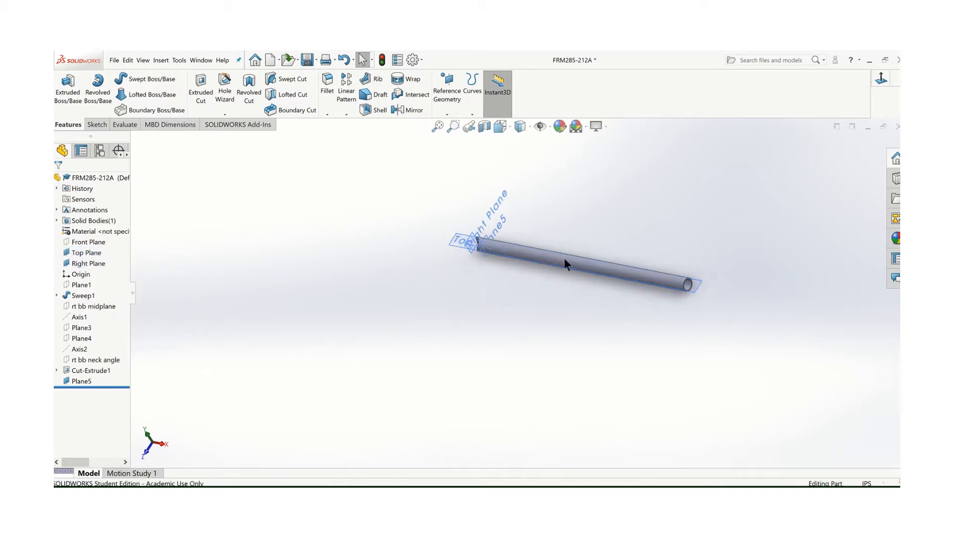
middle_click_drag(562, 262, 585, 237)
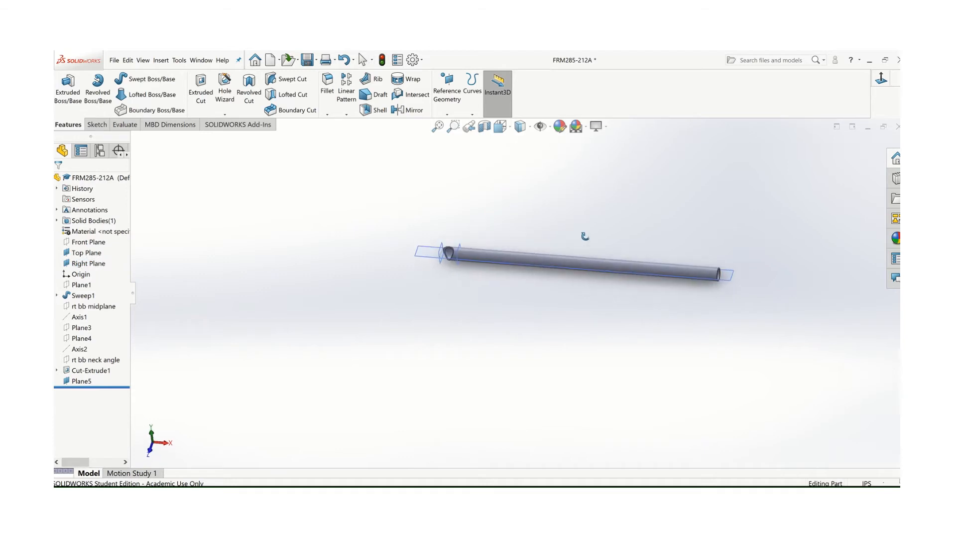
right_click(81, 266)
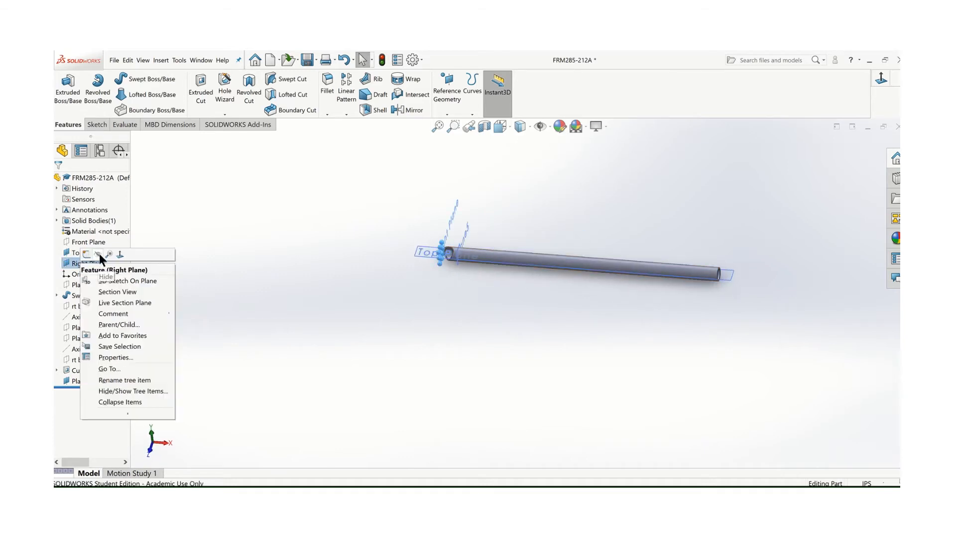
left_click(100, 253)
Step: Show the Front Plane of the FRM285-212A tube
right_click(84, 243)
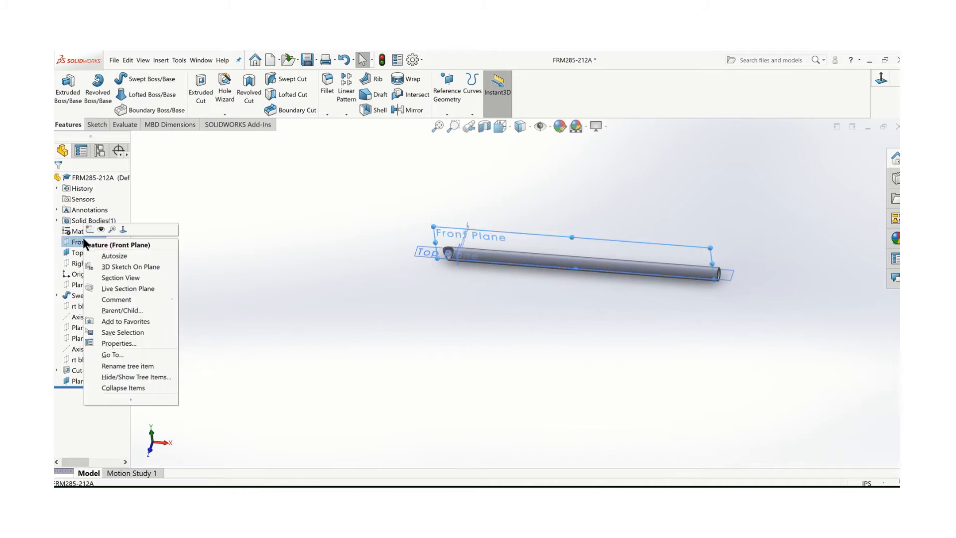
left_click(94, 235)
middle_click_drag(514, 264, 538, 267)
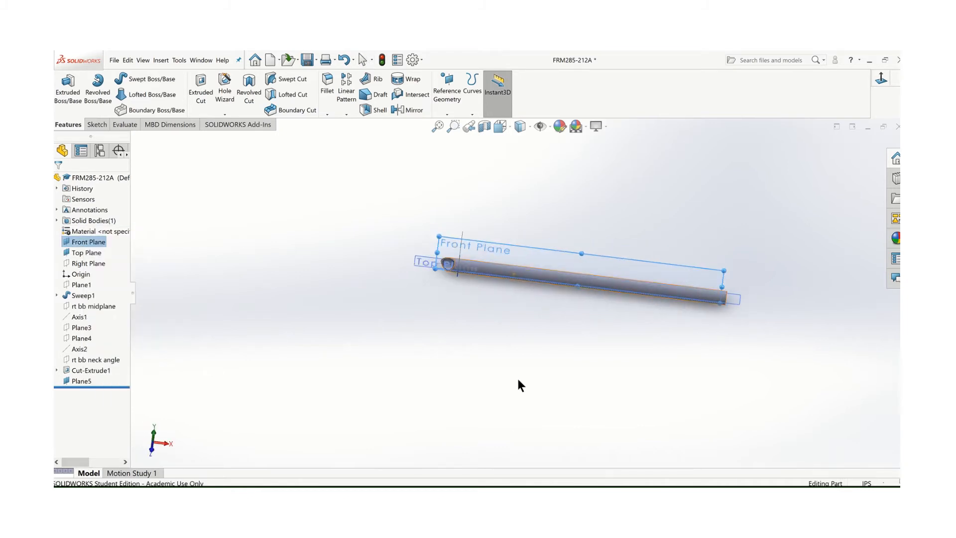
left_click(519, 381)
Step: Return to the FRM285-1001A assembly with the tube's shown reference planes
mouse_move(479, 490)
left_click(82, 452)
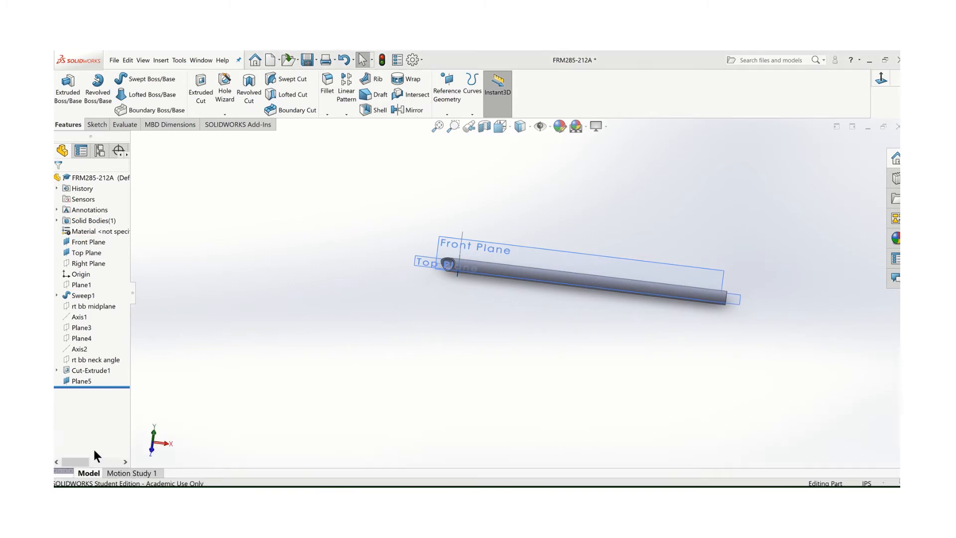
middle_click_drag(557, 358, 488, 343)
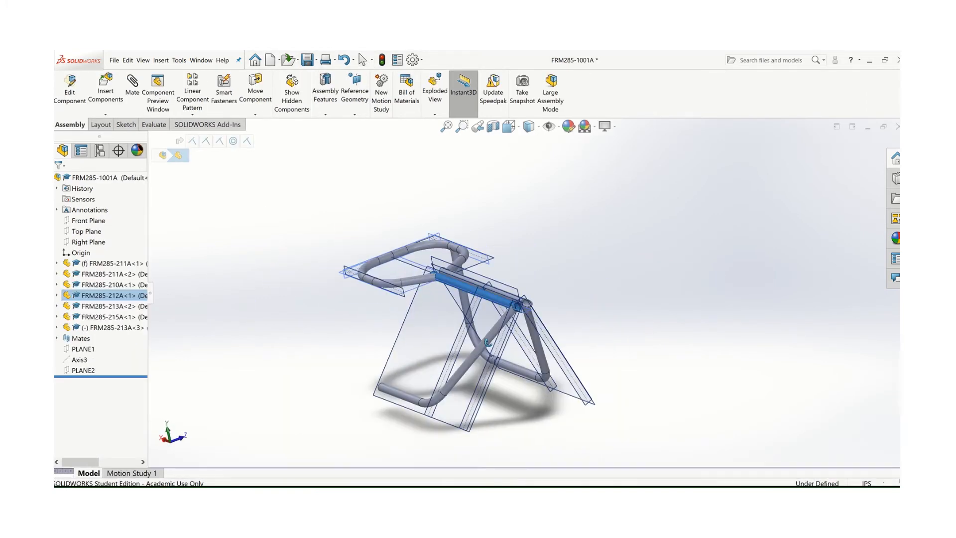
scroll(553, 378, "down", 1)
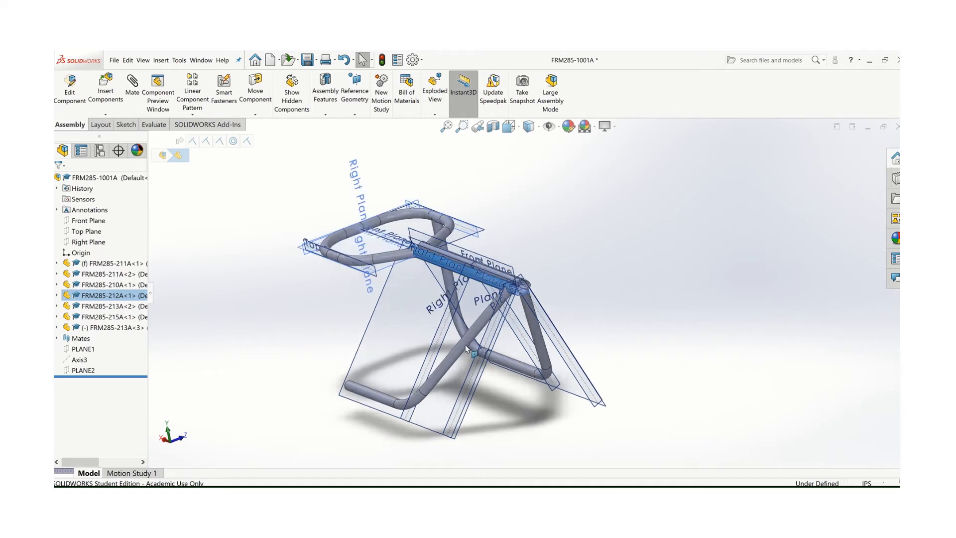
Step: Hide the narrow Right Plane and Plane4 reference planes on the FRM285-213A leg tubes in the assembly
left_click(448, 316)
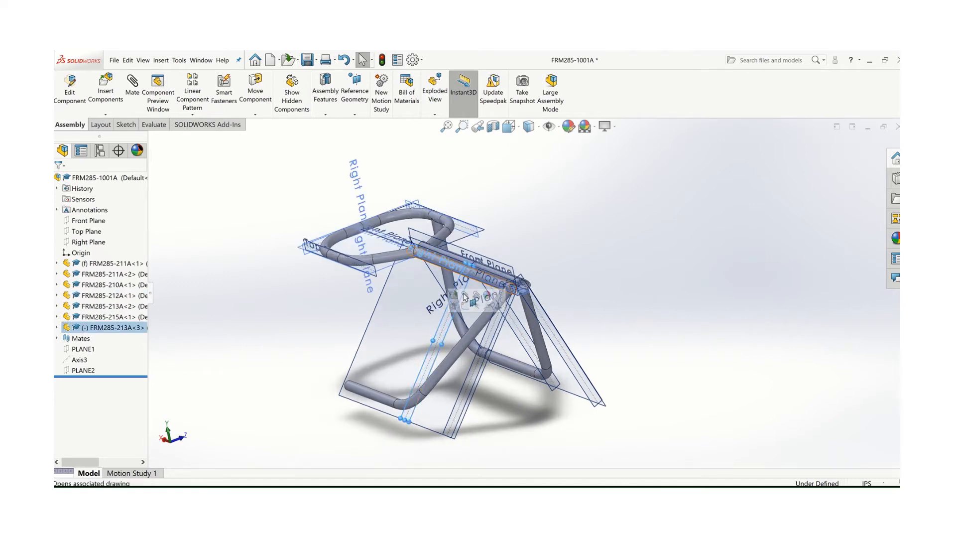
left_click(477, 305)
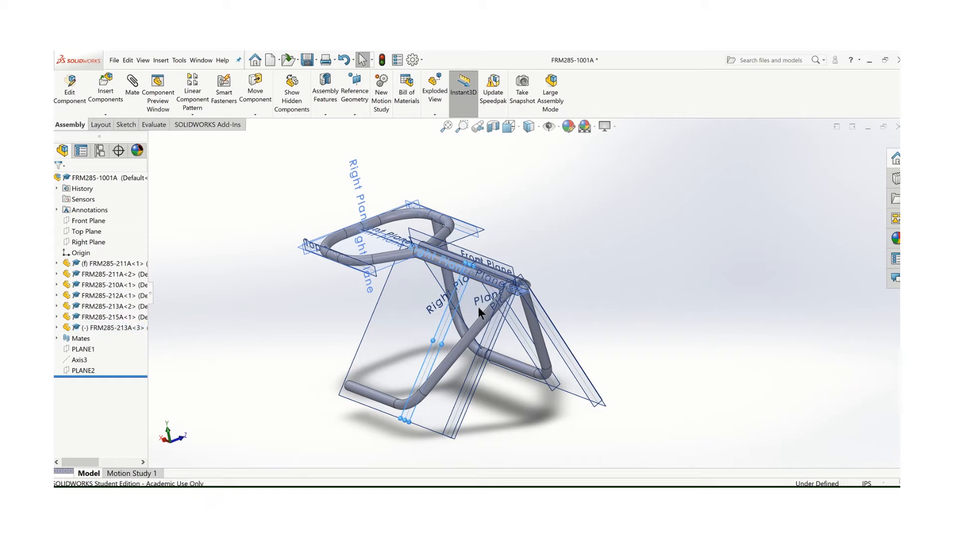
right_click(473, 360)
left_click(500, 224)
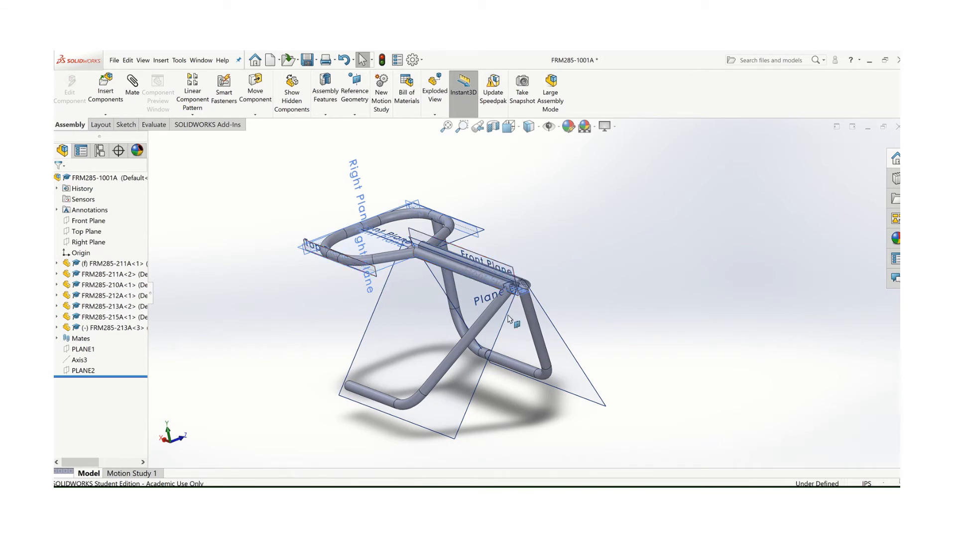
Step: Examine the second leg tube's Front Plane where it meets the end of the FRM285-212A tube
scroll(508, 316, "up", 1)
mouse_move(477, 313)
middle_mouse_down()
mouse_move(457, 304)
mouse_move(488, 302)
middle_mouse_up()
scroll(476, 279, "down", 2)
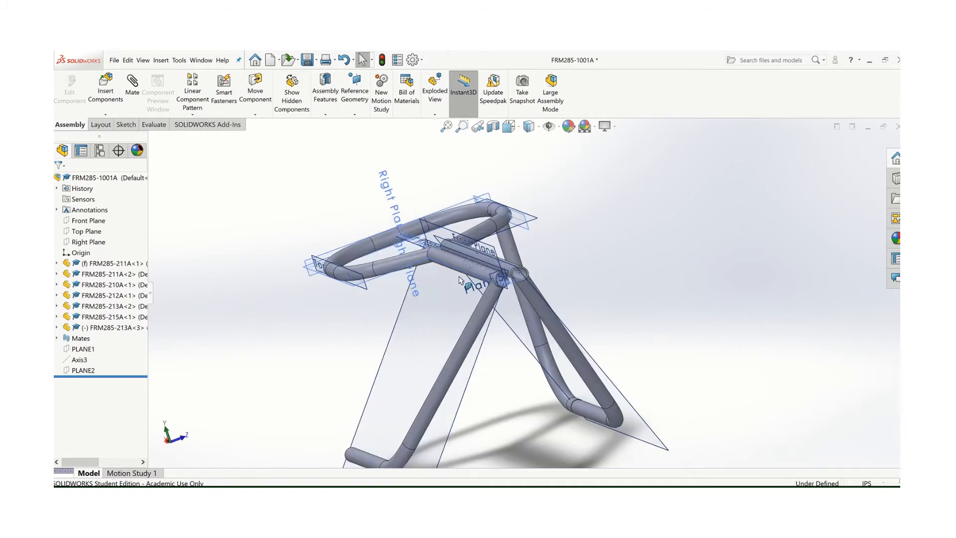
scroll(534, 301, "down", 2)
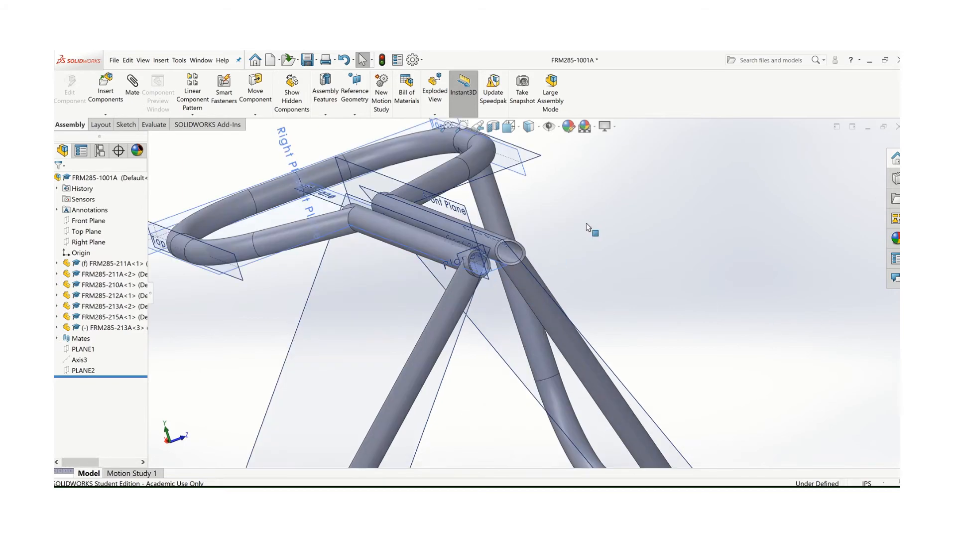
middle_click_drag(570, 230, 533, 227)
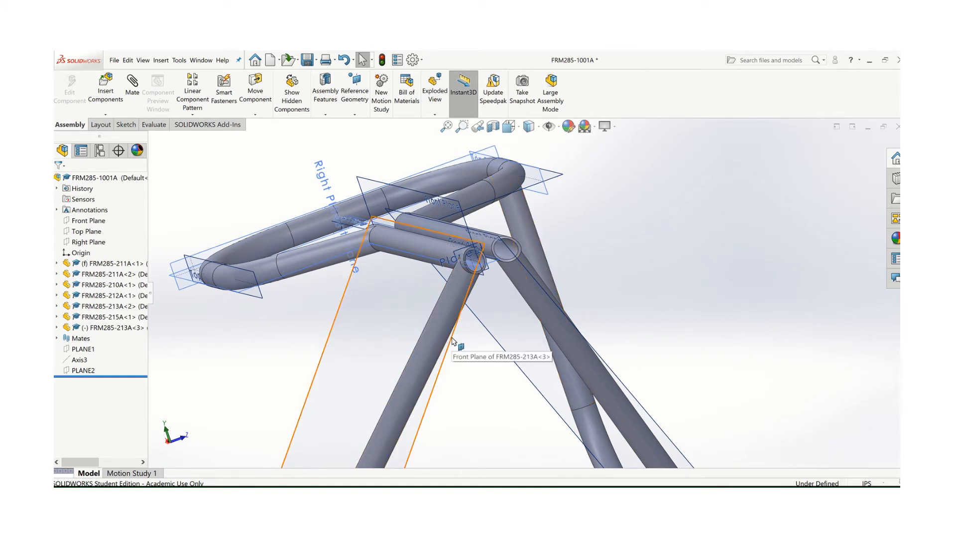
Step: Create a reference axis through the cylindrical face of the FRM285-212A tube's straight section near the leg joint
scroll(453, 341, "up", 3)
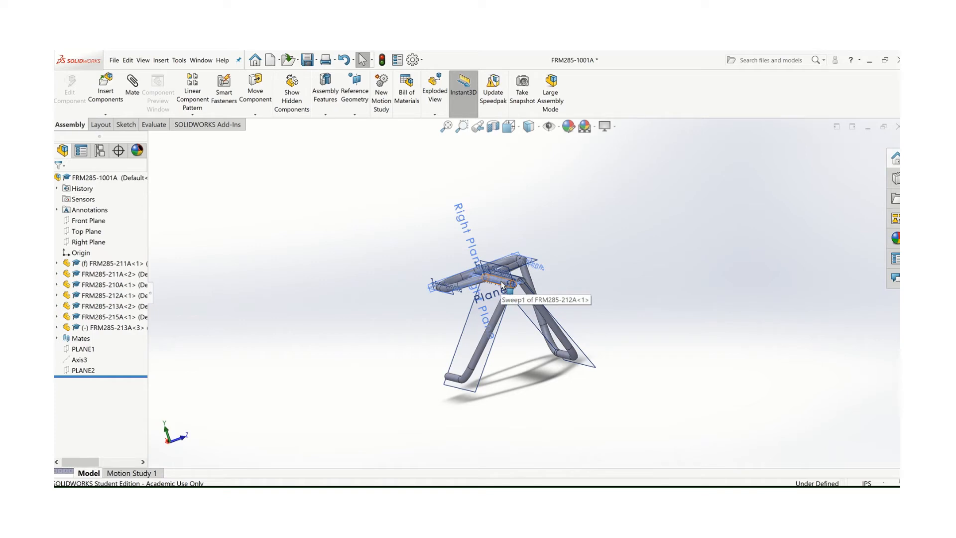
scroll(524, 287, "down", 10)
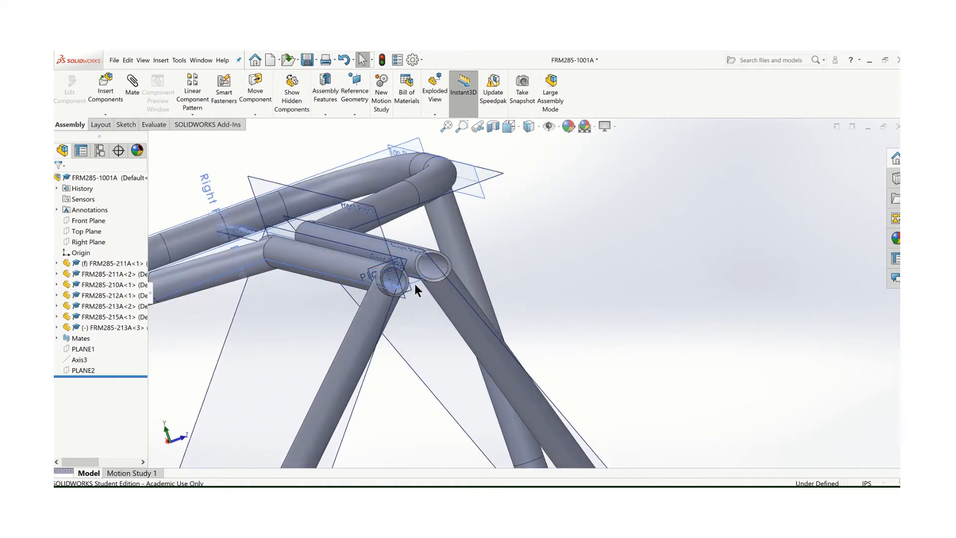
middle_click_drag(416, 291, 410, 237)
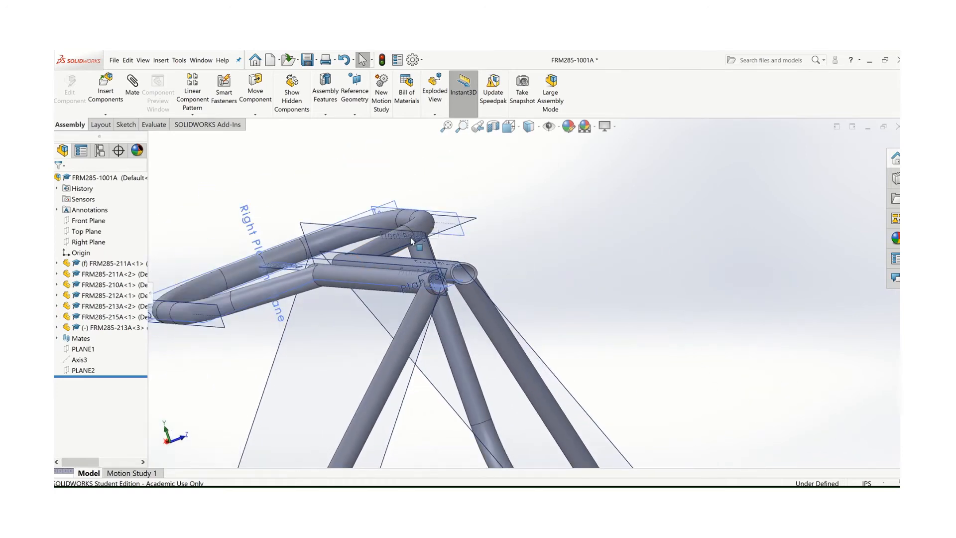
scroll(433, 288, "down", 1)
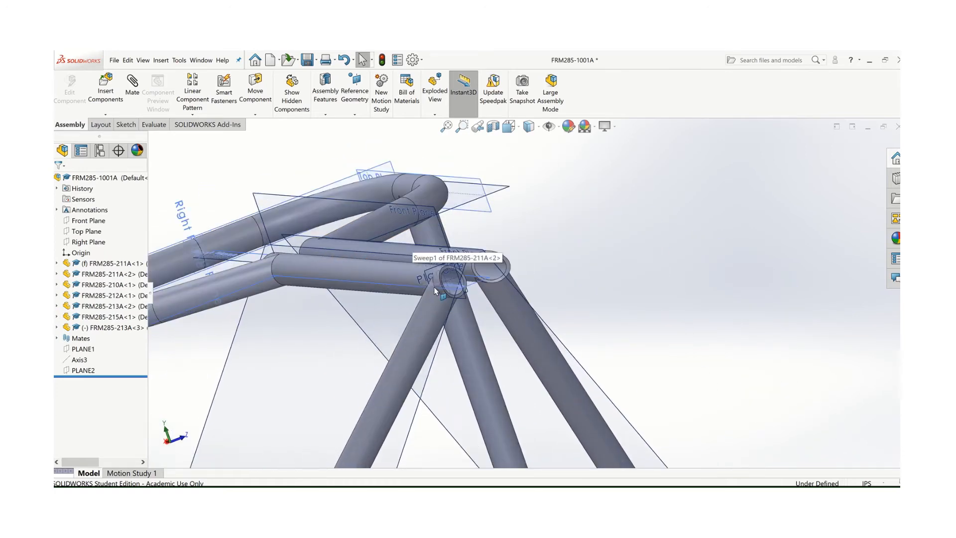
scroll(435, 287, "down", 1)
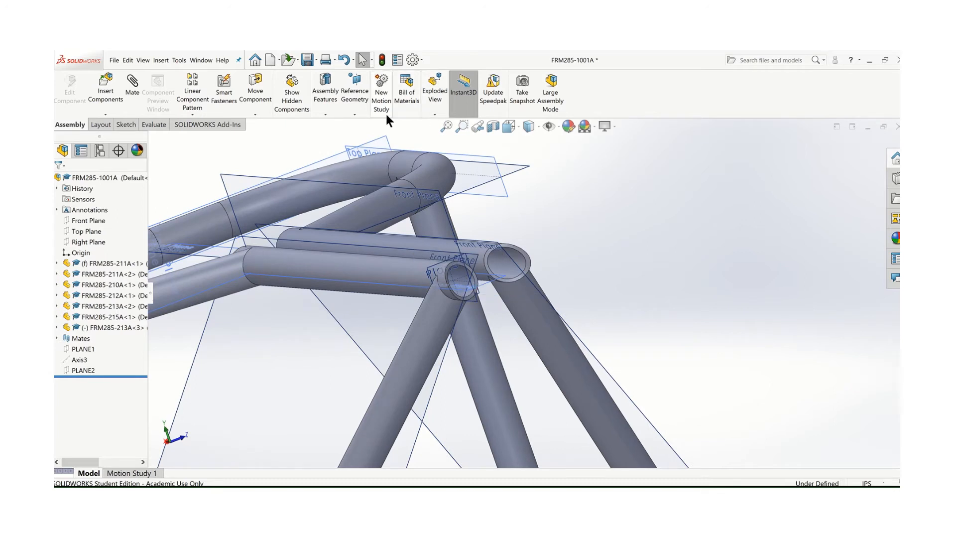
left_click(365, 113)
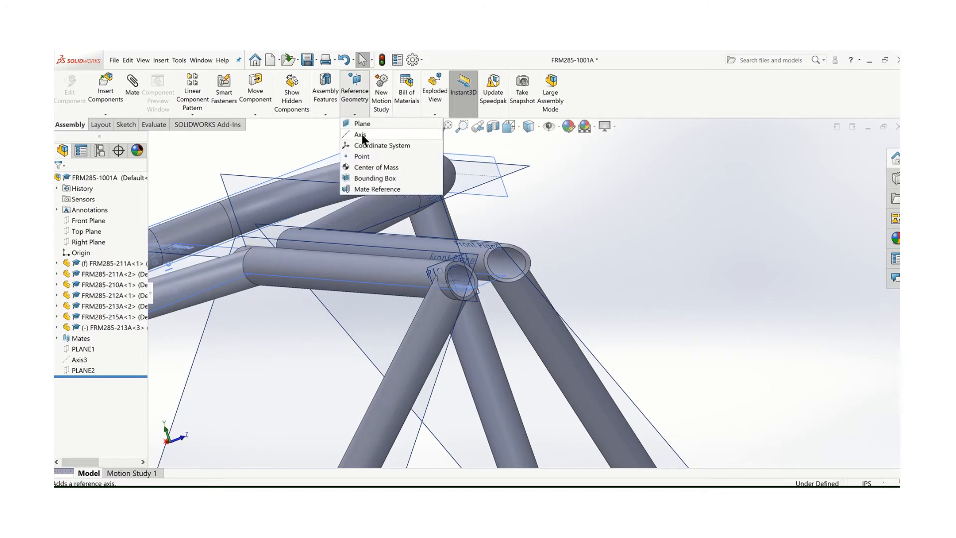
left_click(361, 135)
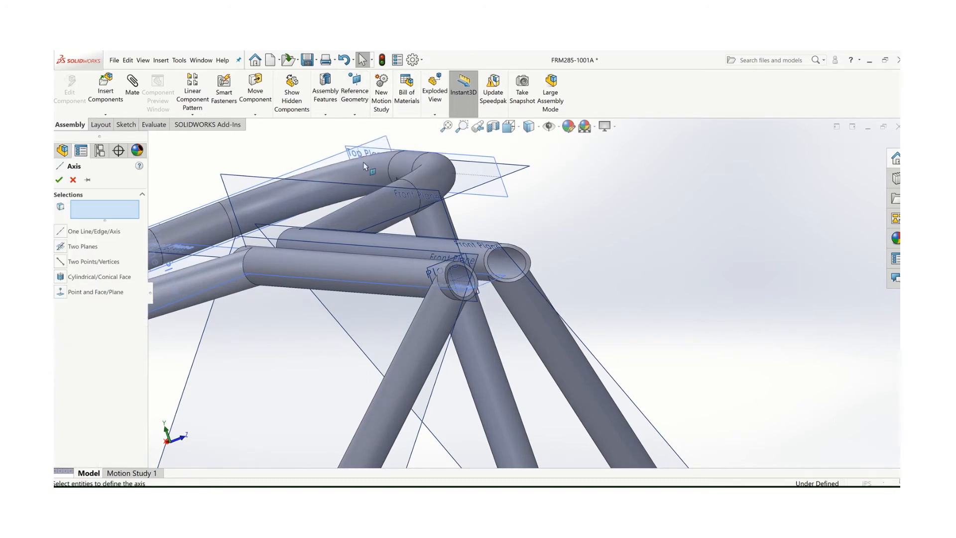
left_click(419, 271)
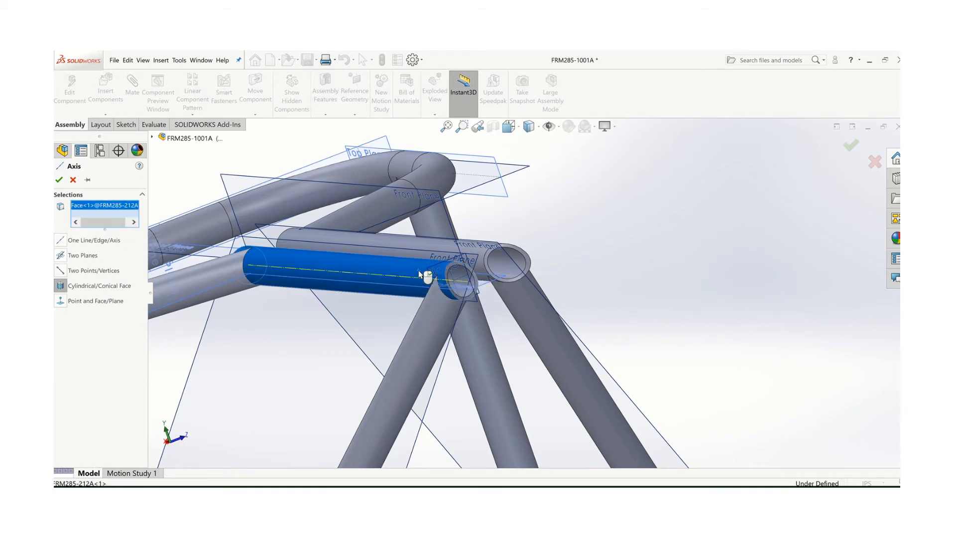
left_click(62, 181)
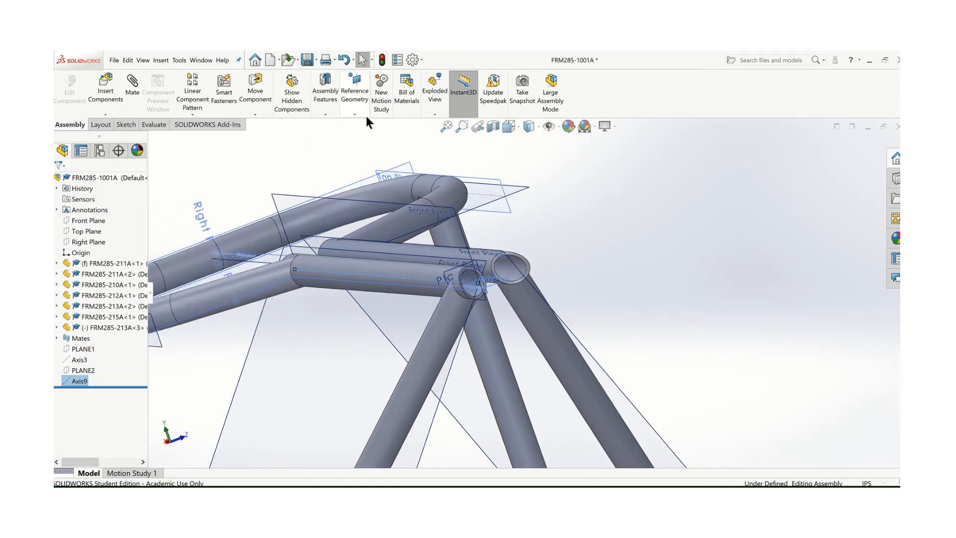
left_click(366, 116)
left_click(370, 125)
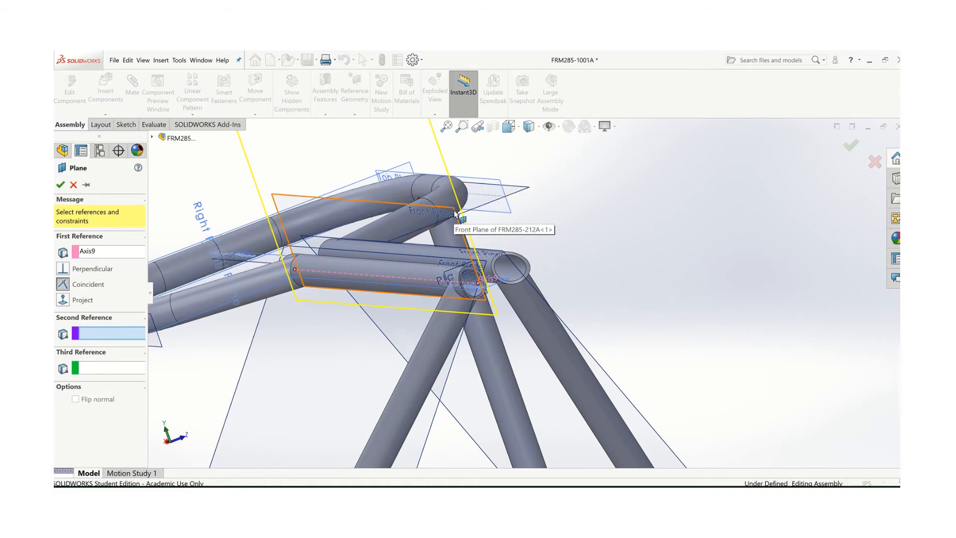
left_click(455, 214)
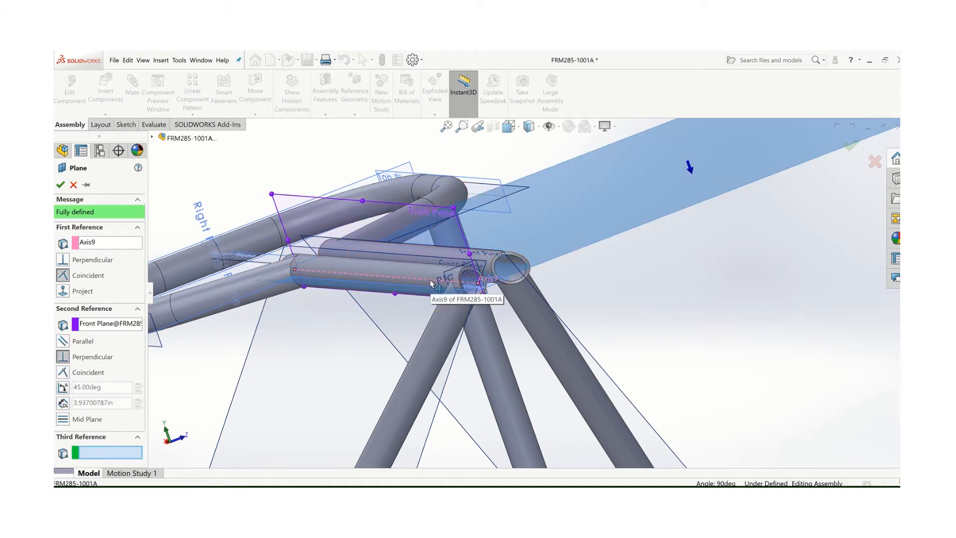
left_click(432, 284)
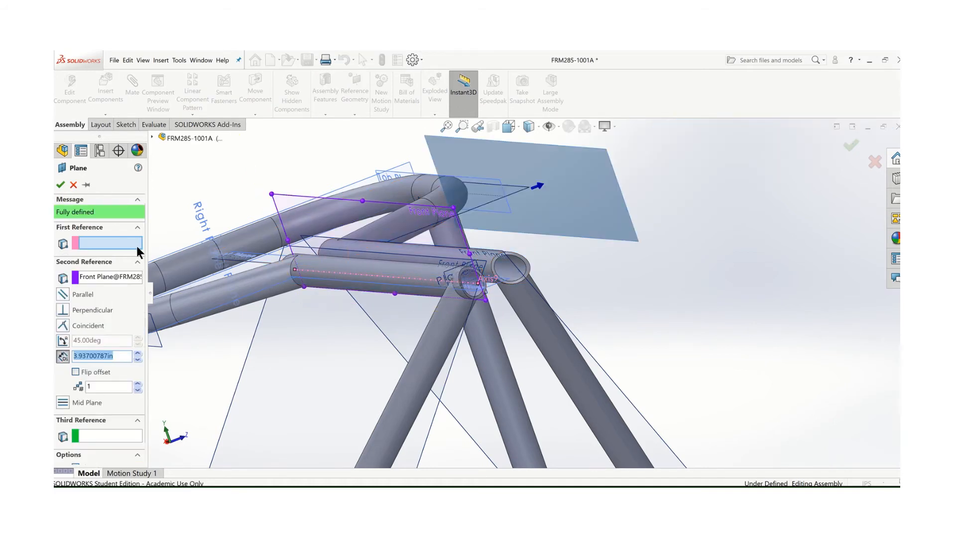
left_click(72, 185)
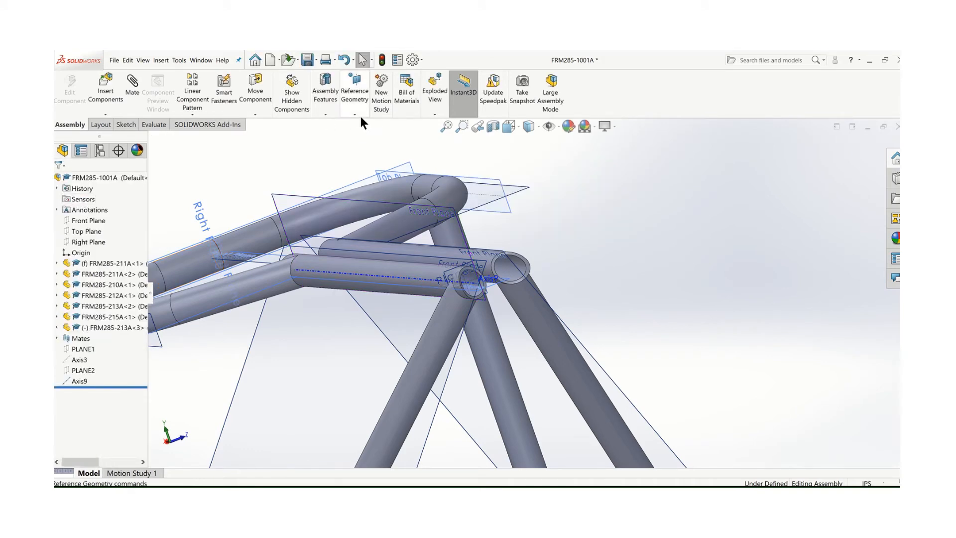
Step: Create a reference plane at 20 degrees to the FRM285-212A tube's Front Plane, coincident with the tube's new axis
left_click(354, 114)
left_click(361, 125)
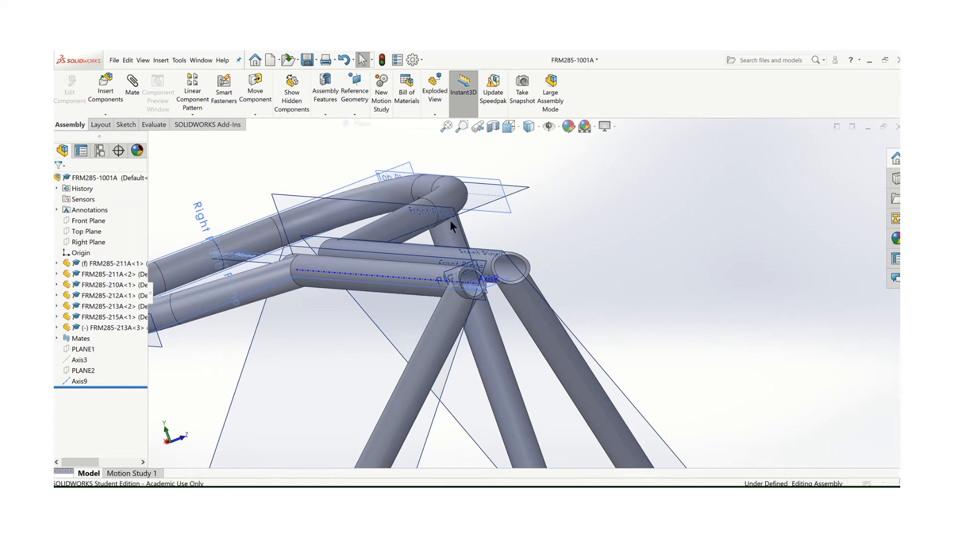
left_click(399, 204)
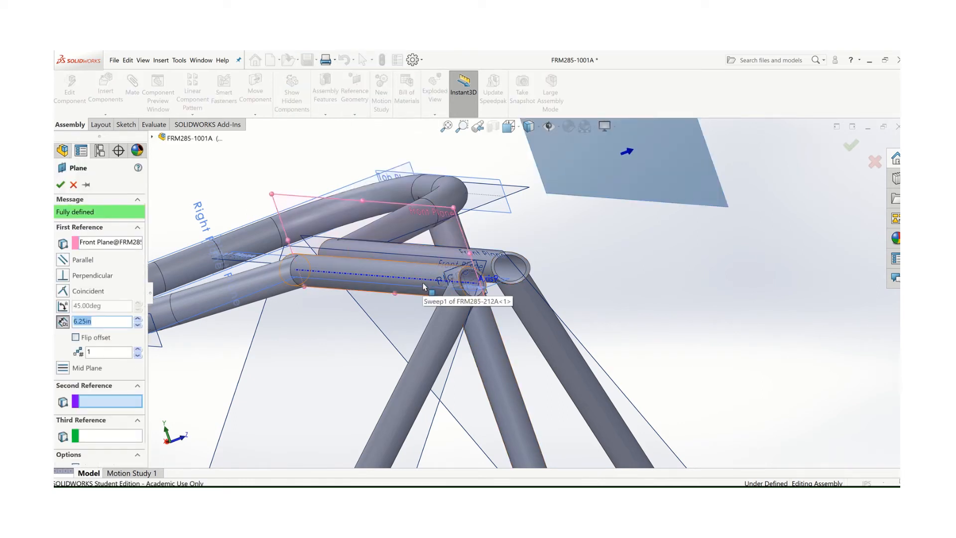
left_click(421, 282)
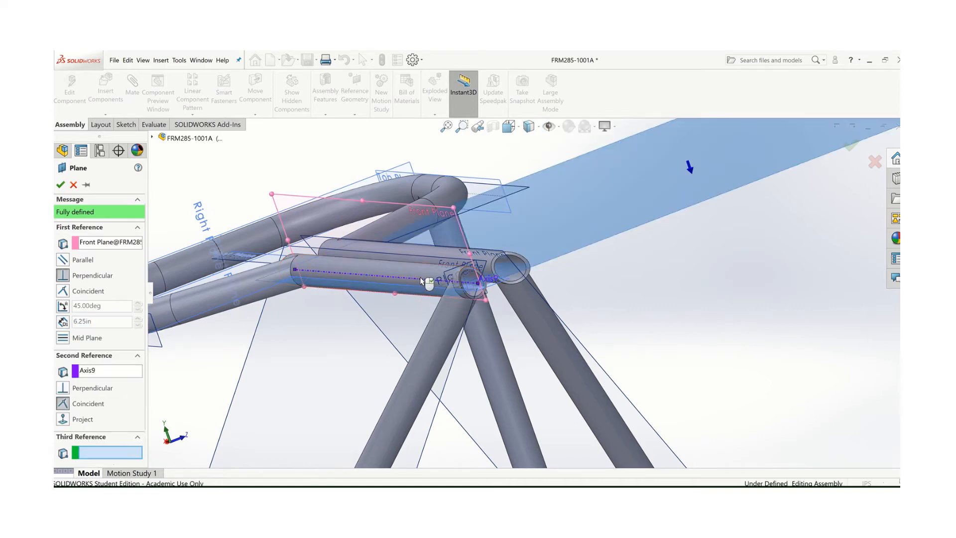
left_click(65, 309)
scroll(349, 337, "up", 4)
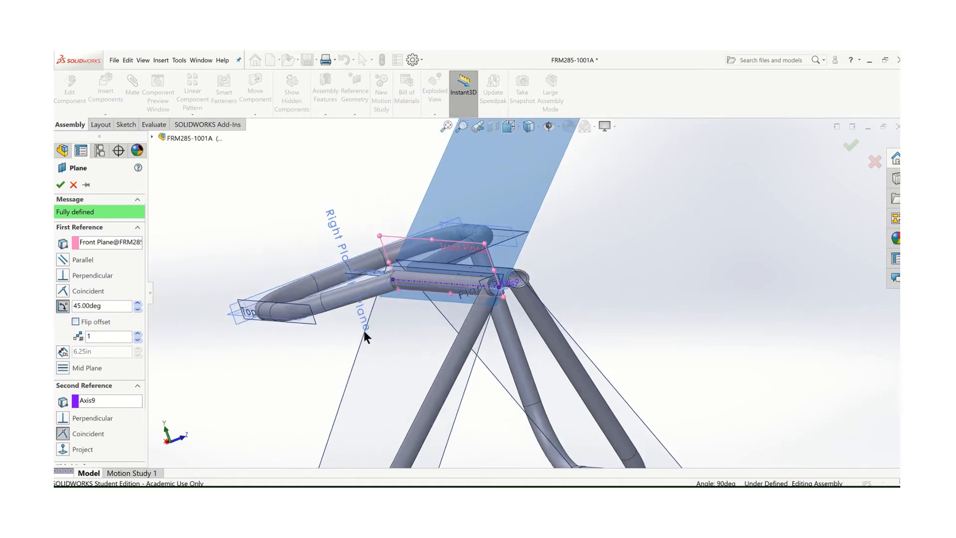
middle_click_drag(364, 330, 343, 316)
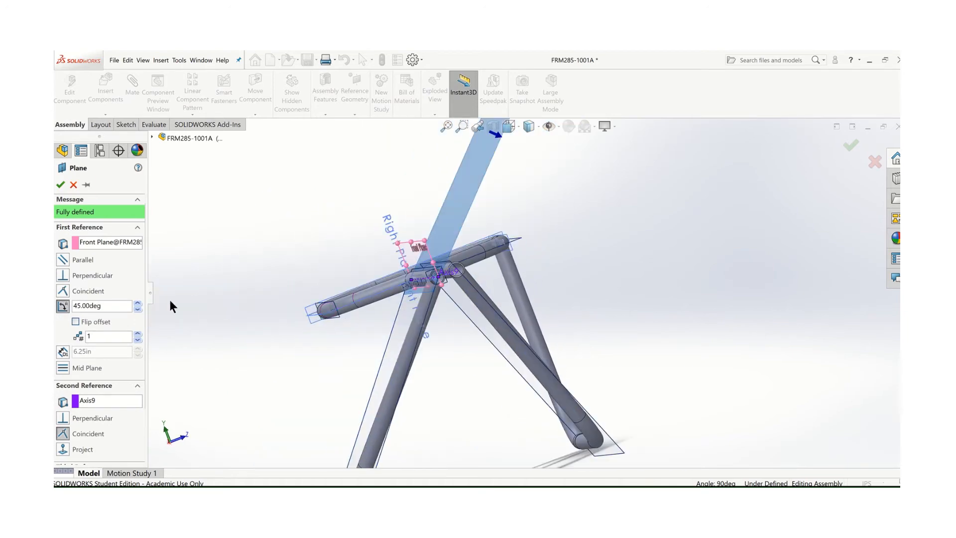
left_click_drag(112, 307, 79, 309)
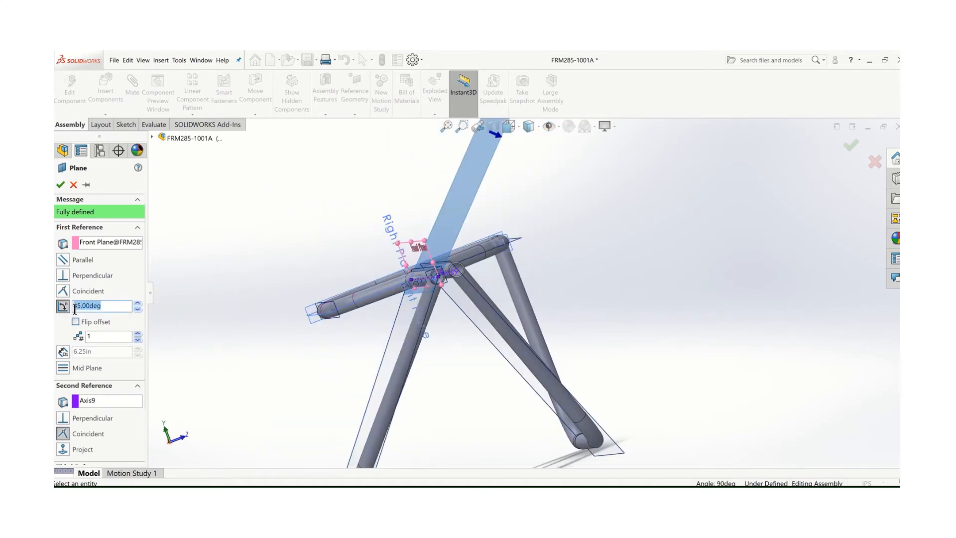
type("20")
key("Return")
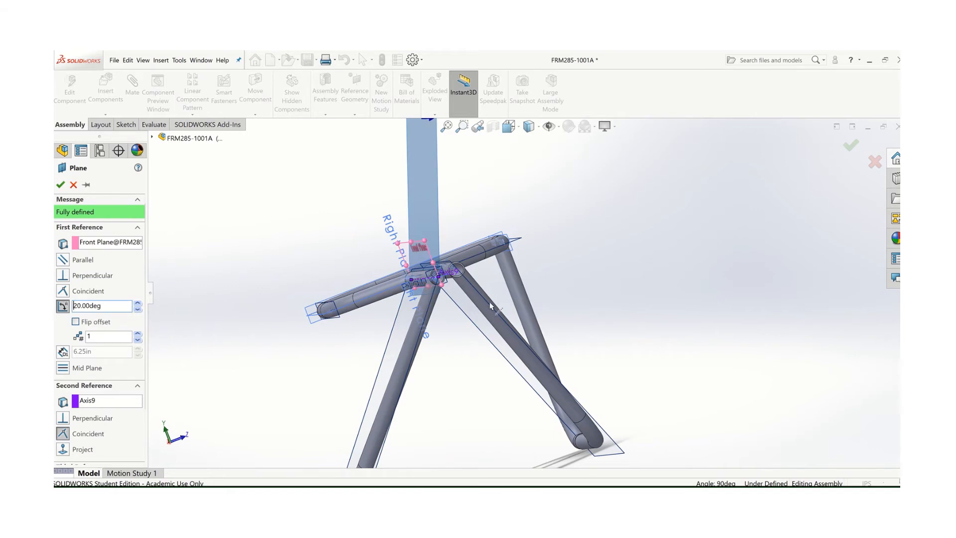
scroll(491, 306, "up", 4)
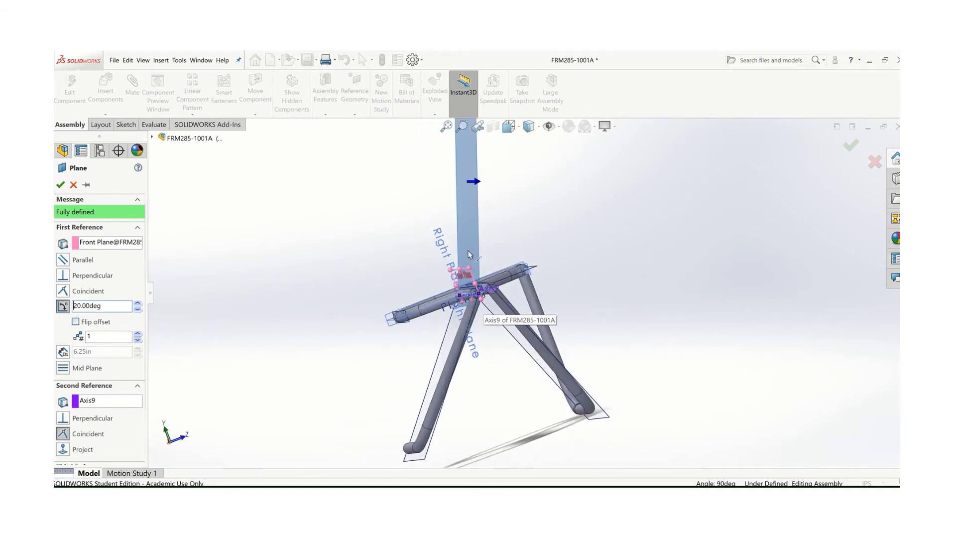
mouse_move(468, 251)
middle_mouse_down()
mouse_move(451, 255)
mouse_move(463, 257)
middle_mouse_up()
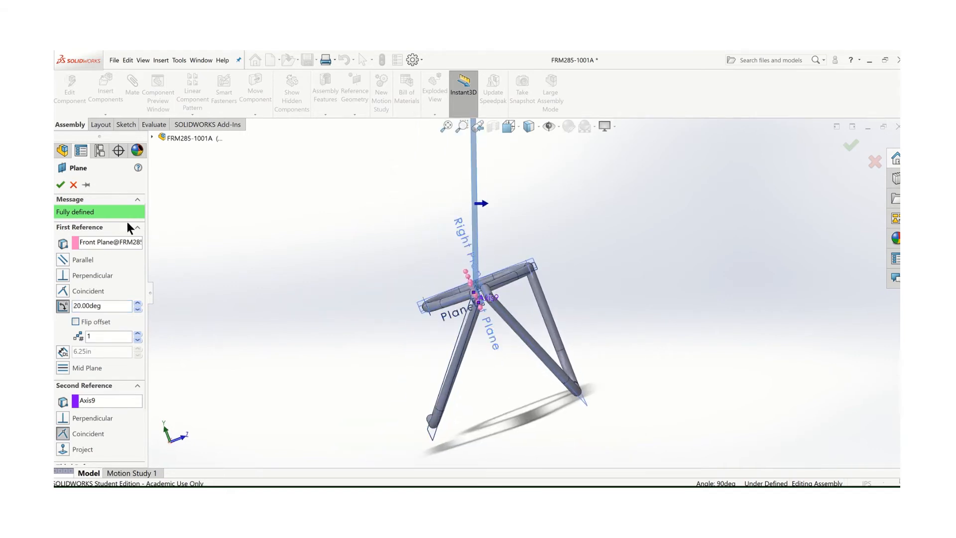
left_click(61, 185)
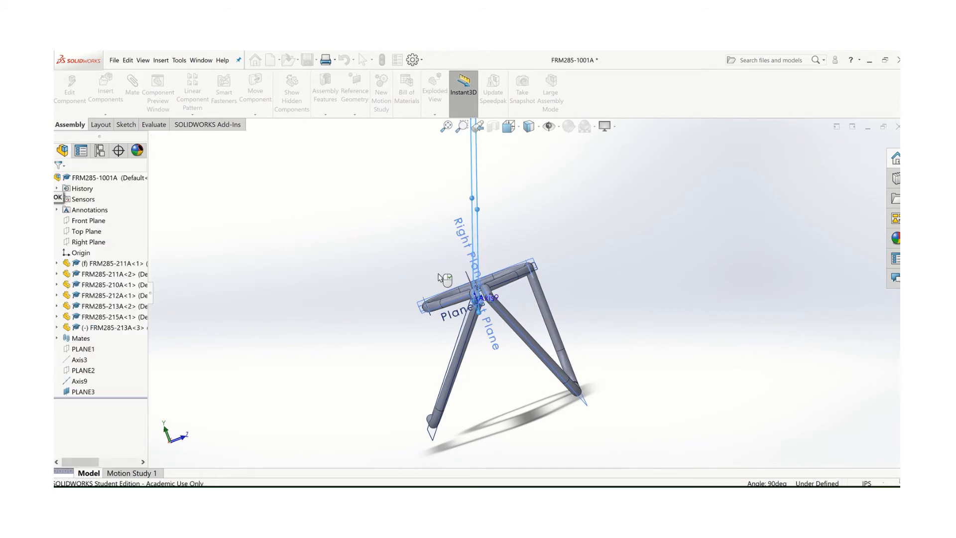
Step: Resize the new angled plane's outline so it extends from just above the seat frame down past the leg tubes
scroll(479, 251, "up", 3)
middle_click_drag(521, 230, 536, 230)
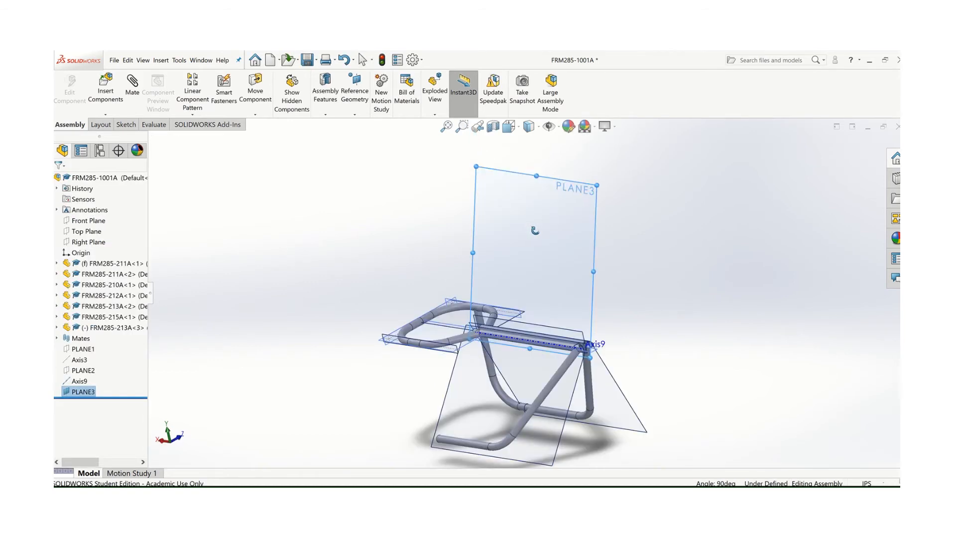
scroll(550, 180, "up", 1)
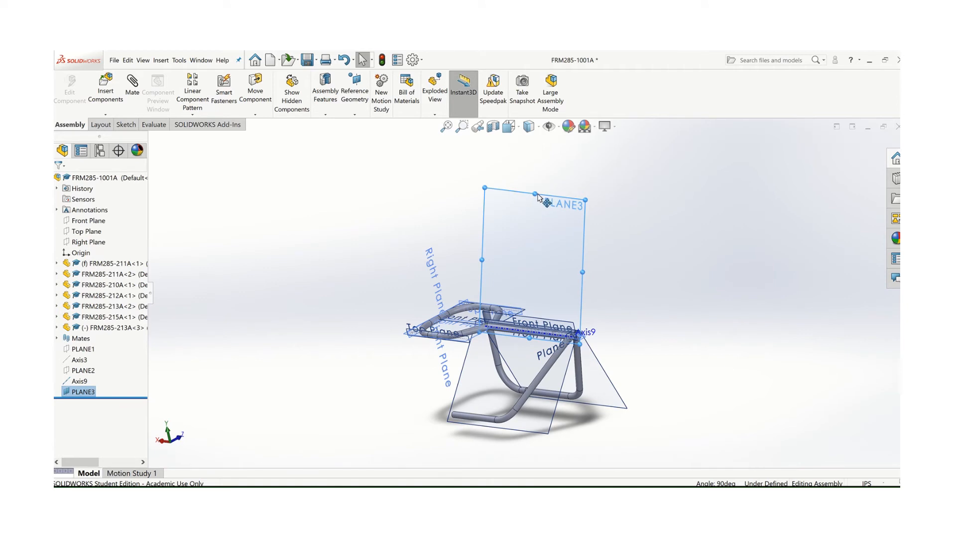
left_click_drag(535, 214, 531, 295)
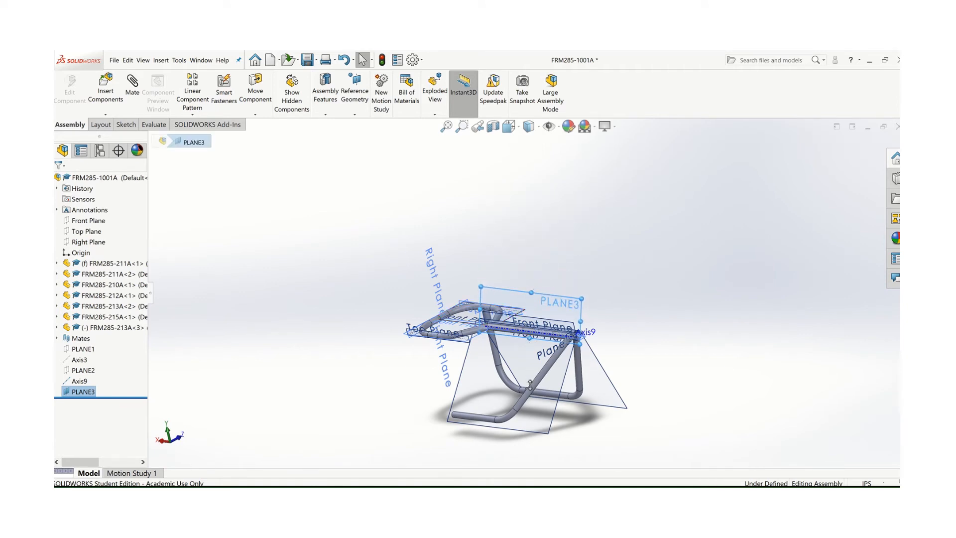
left_click_drag(530, 384, 525, 450)
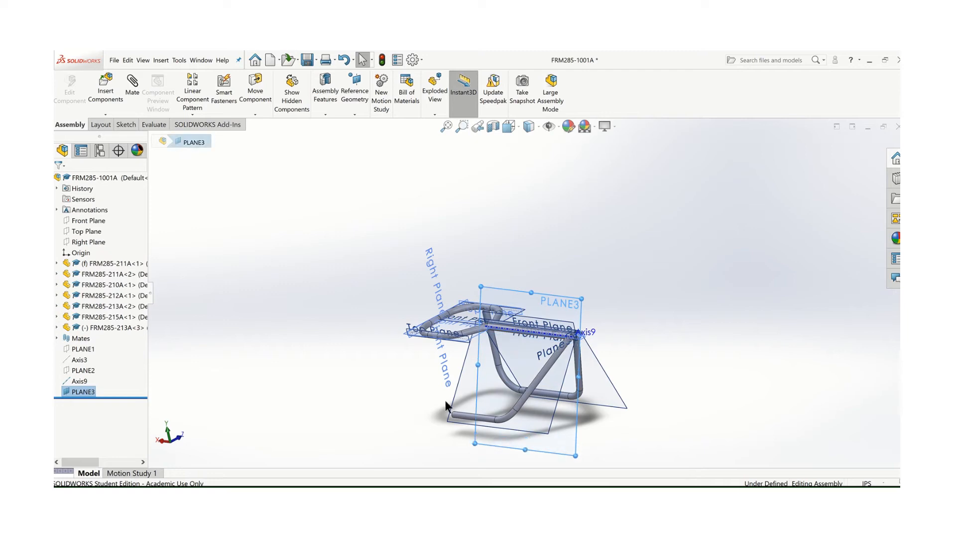
left_click(613, 367)
Step: Mate the Front Plane of the second FRM285-213A leg tube coincident with the new angled reference plane
middle_click_drag(612, 368, 595, 341)
middle_click_drag(588, 336, 564, 331)
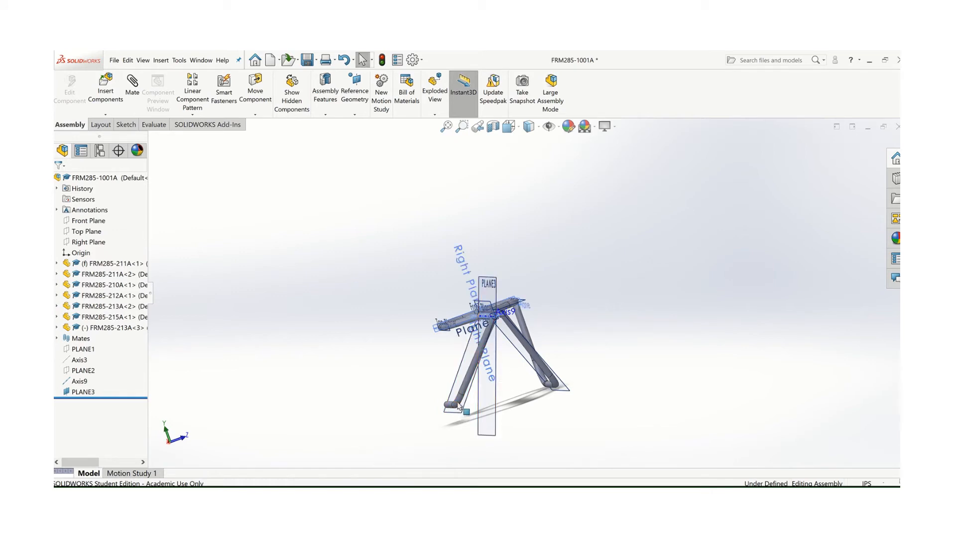
scroll(483, 379, "down", 3)
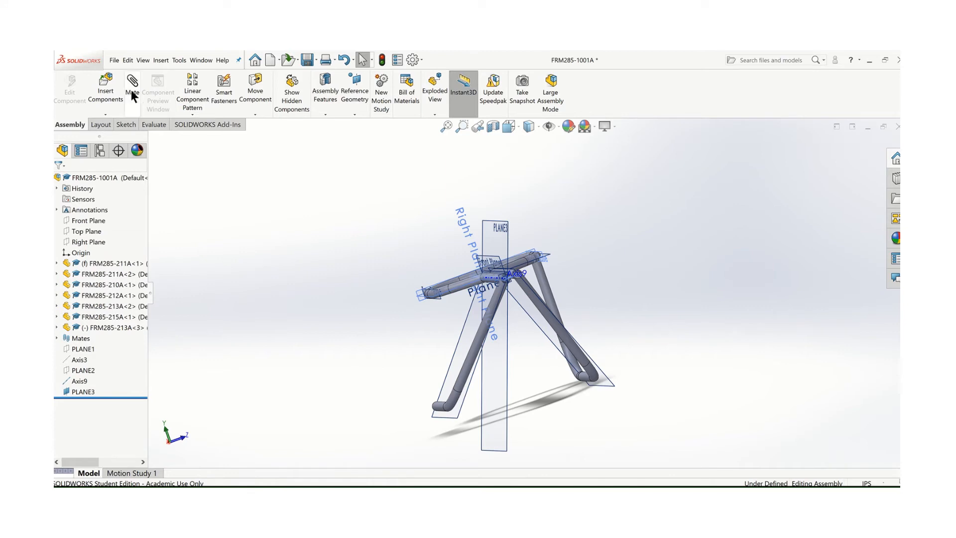
left_click(459, 419)
left_click(506, 396)
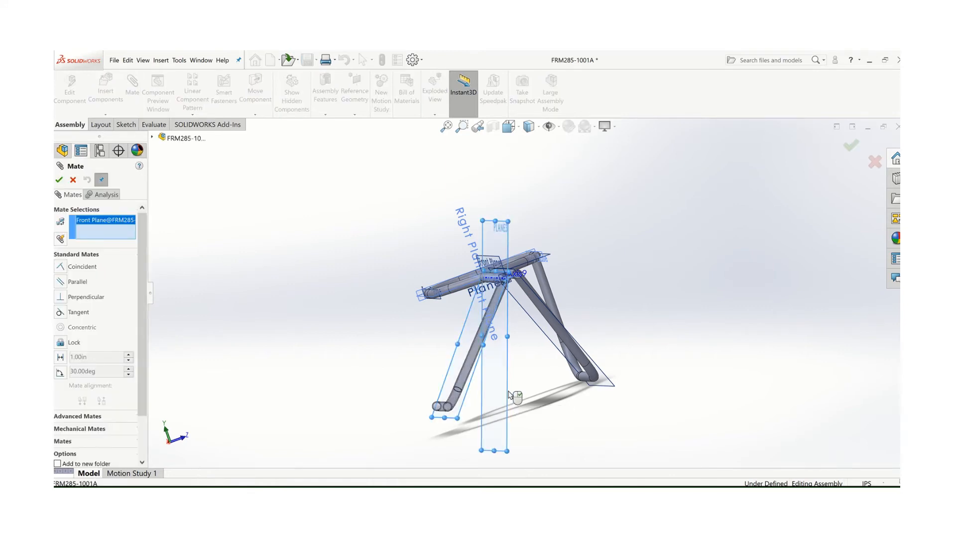
left_click(59, 179)
left_click(59, 178)
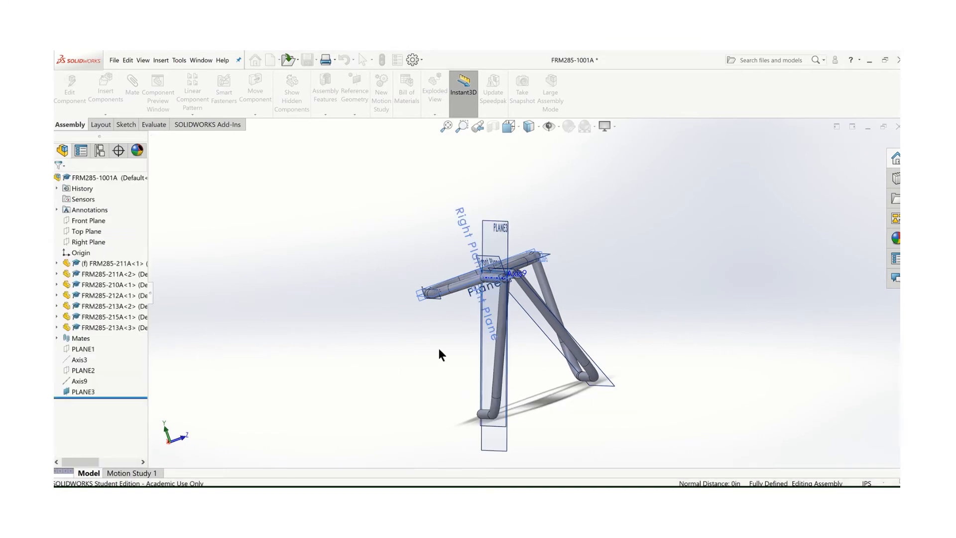
Step: View the frame assembly from the top and examine the alignment of the leg tubes with the seat frame
middle_click_drag(438, 346, 523, 204)
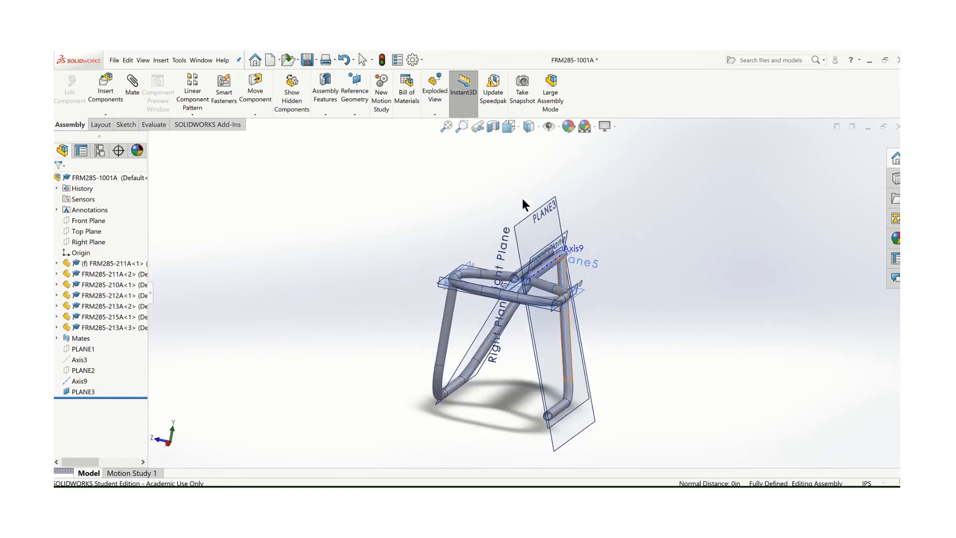
left_click(508, 127)
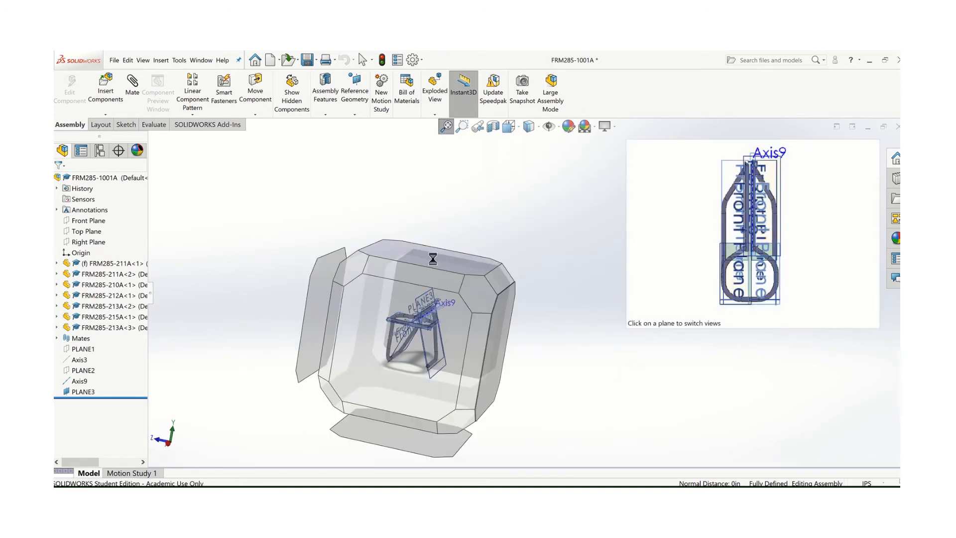
left_click(432, 258)
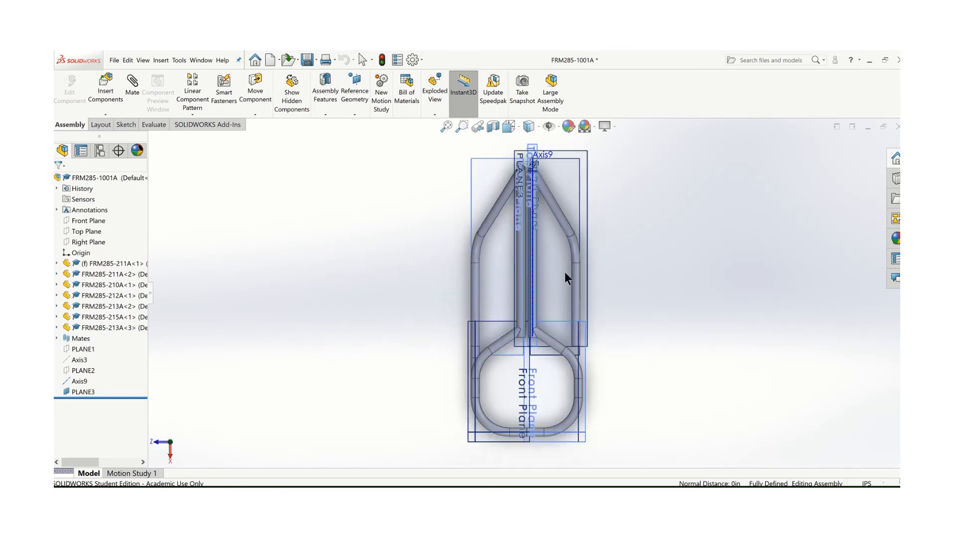
scroll(590, 330, "down", 4)
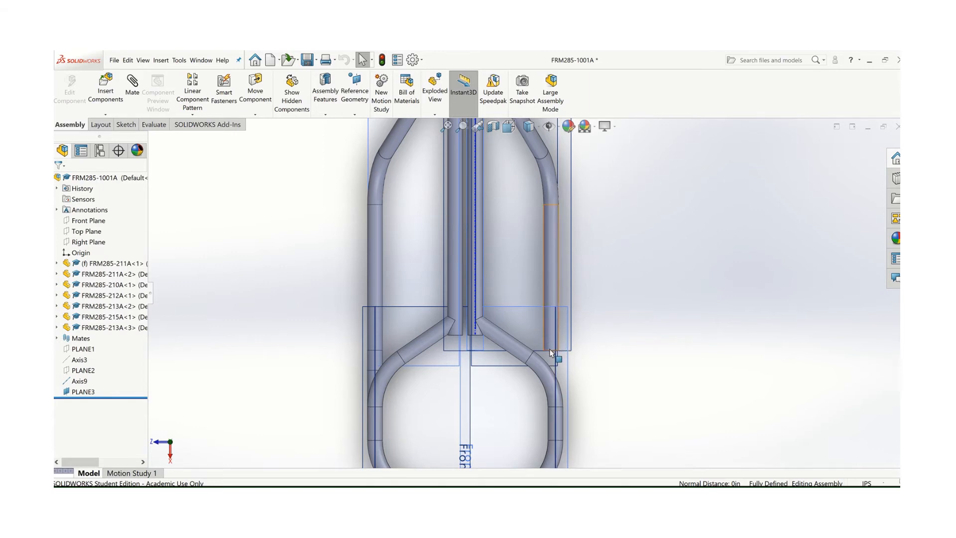
Step: Set the angle of the angled reference plane PLANE3 to 21.20 degrees and rebuild the assembly
scroll(543, 287, "up", 1)
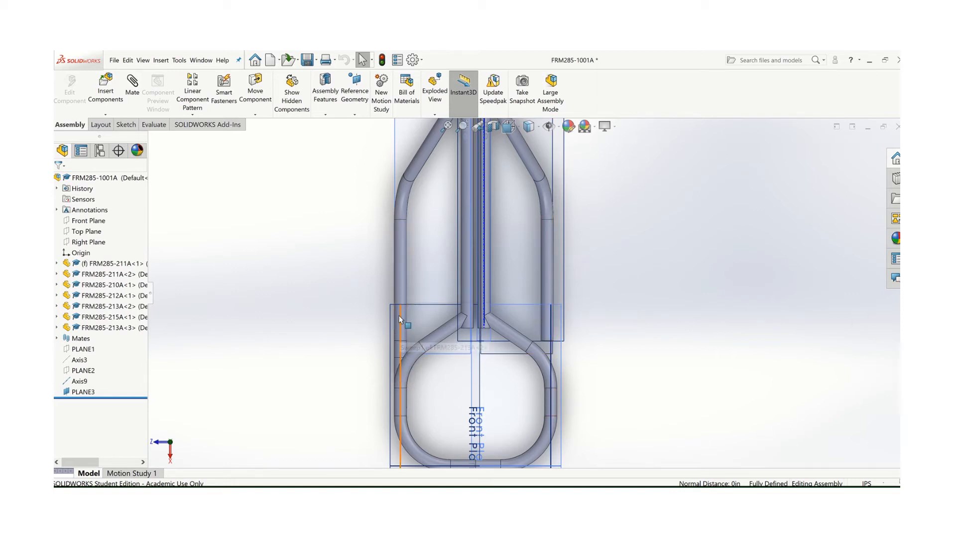
middle_click_drag(518, 357, 364, 367)
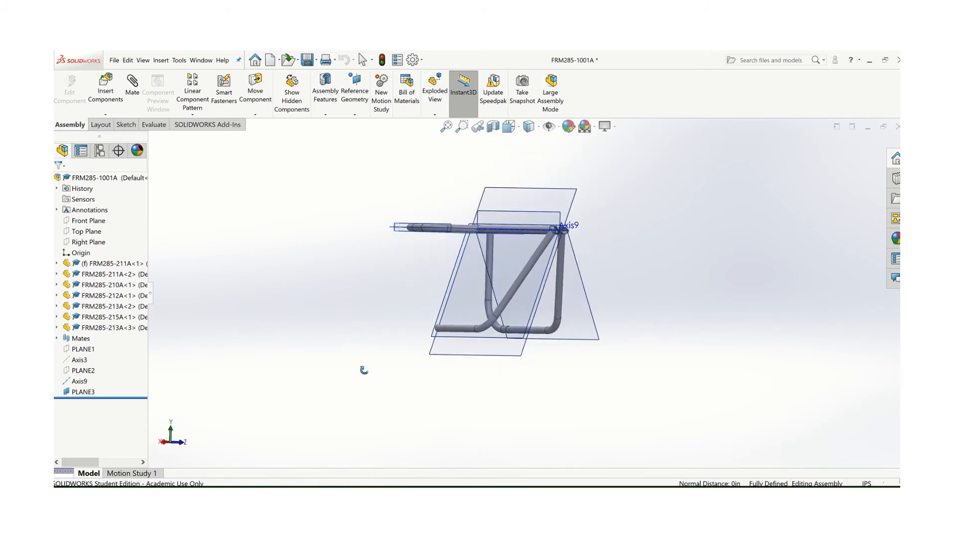
right_click(456, 358)
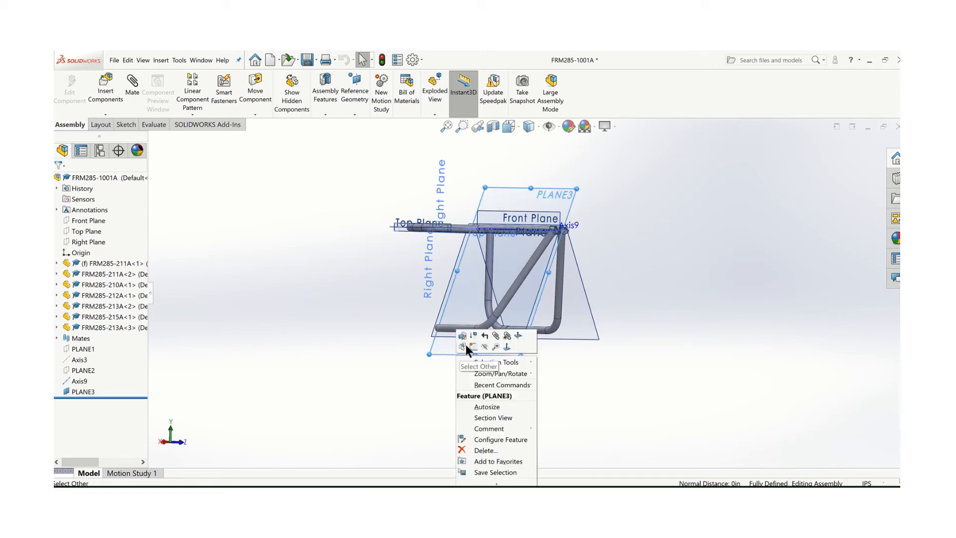
left_click(461, 335)
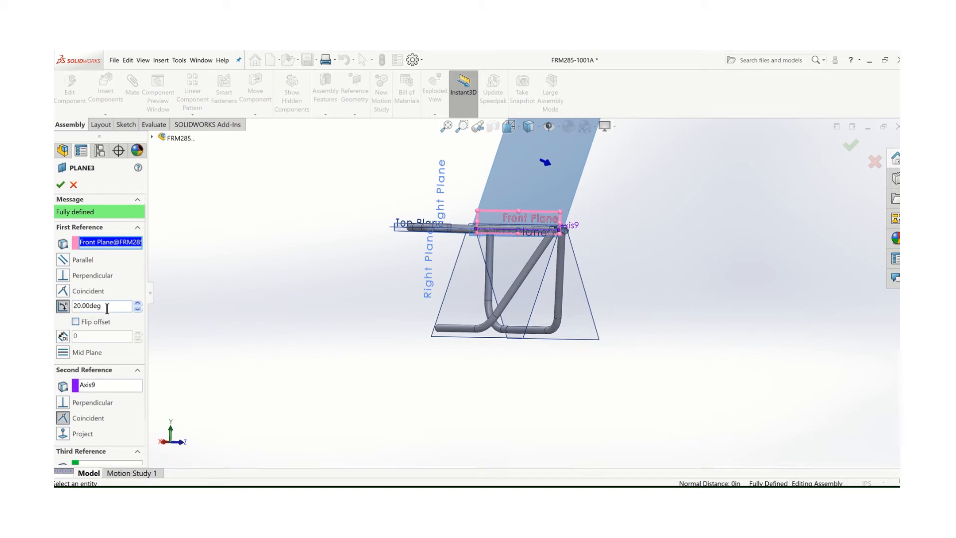
double_click(75, 305)
key("Return")
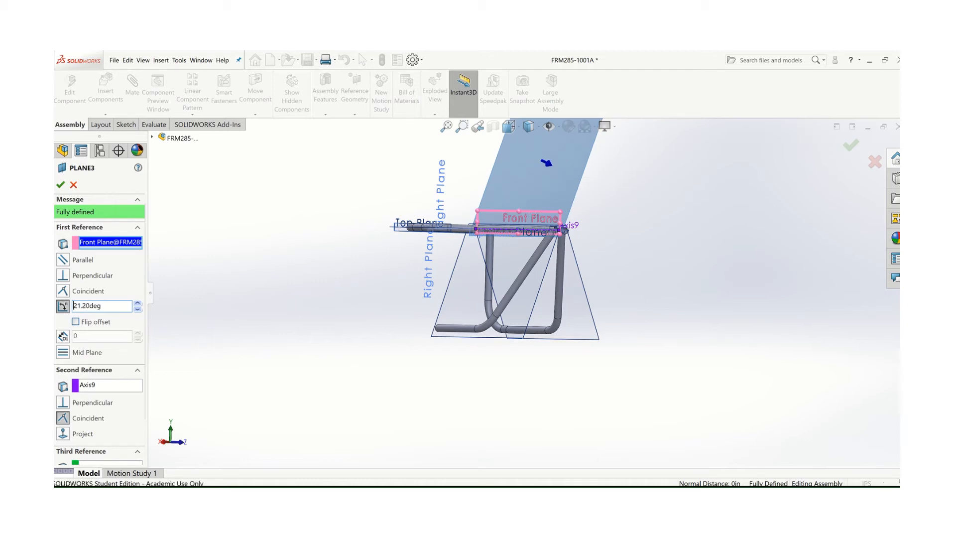
left_click(60, 185)
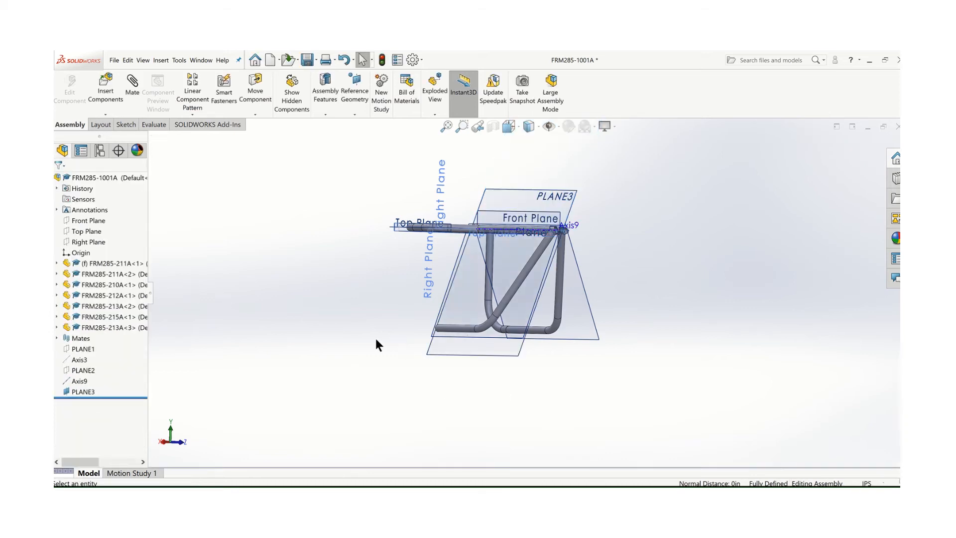
middle_click_drag(375, 339, 370, 341)
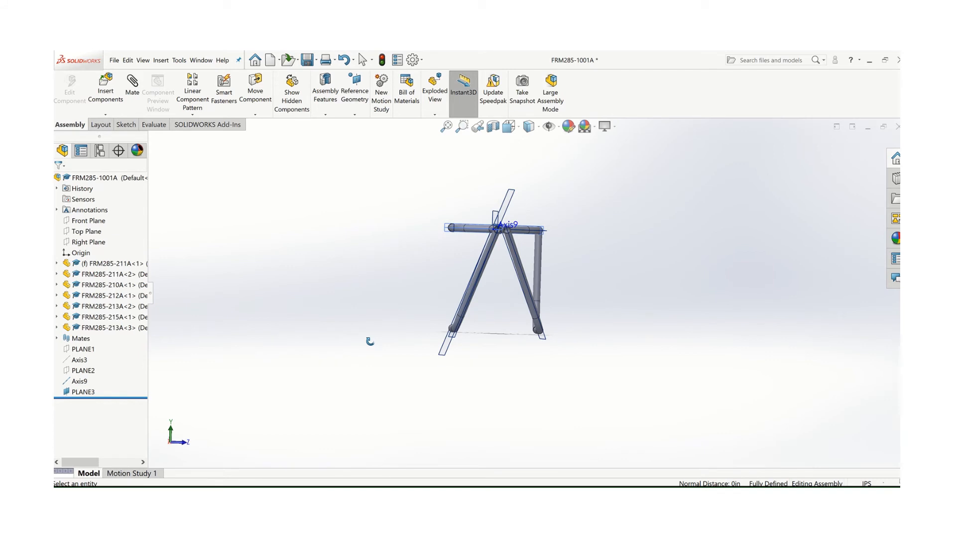
left_click(383, 60)
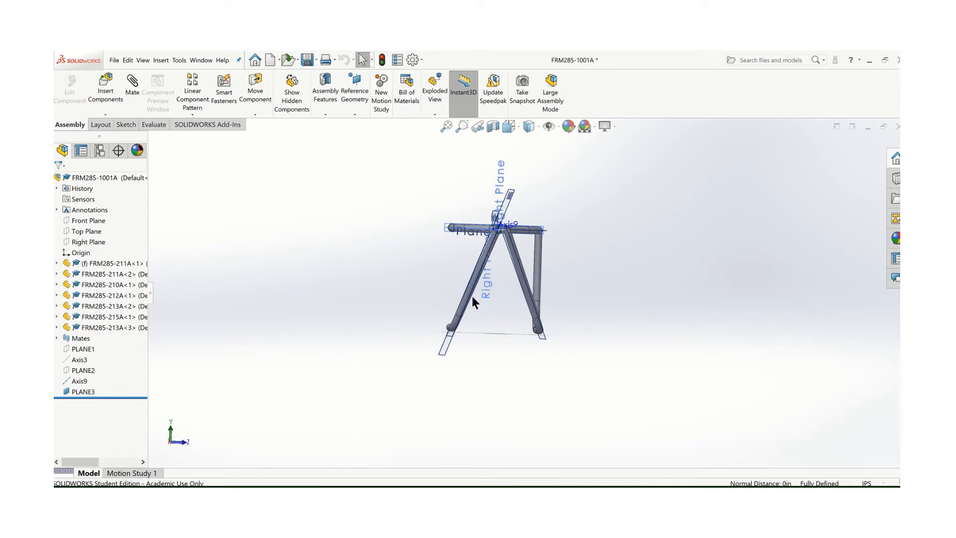
Step: Examine the leg tubes' alignment with the seat frame from the side and from above
scroll(496, 322, "down", 3)
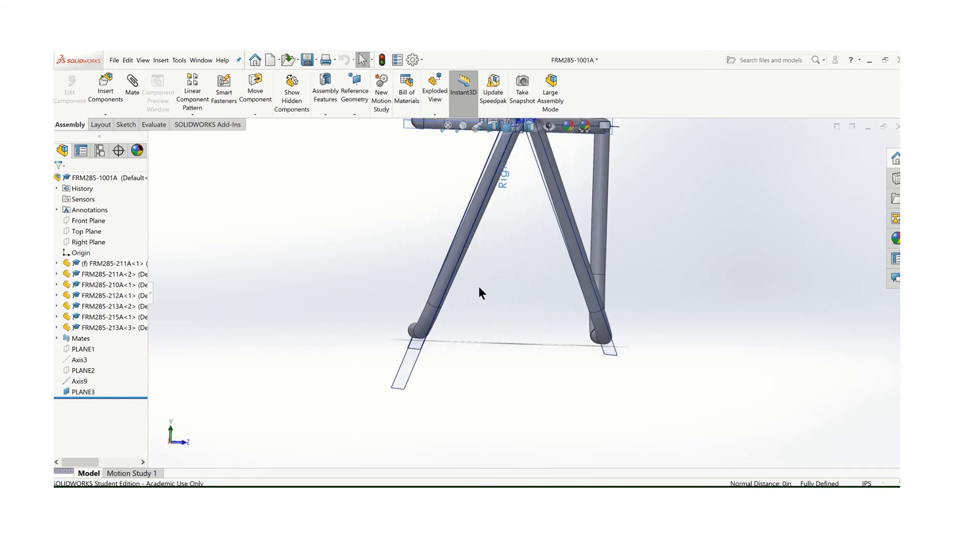
scroll(480, 287, "up", 6)
middle_click_drag(511, 274, 511, 287)
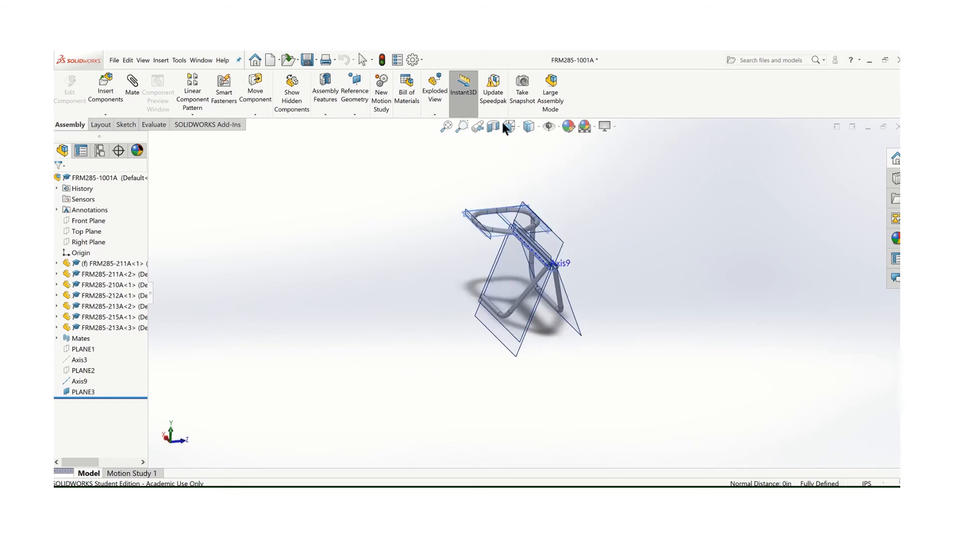
left_click(506, 127)
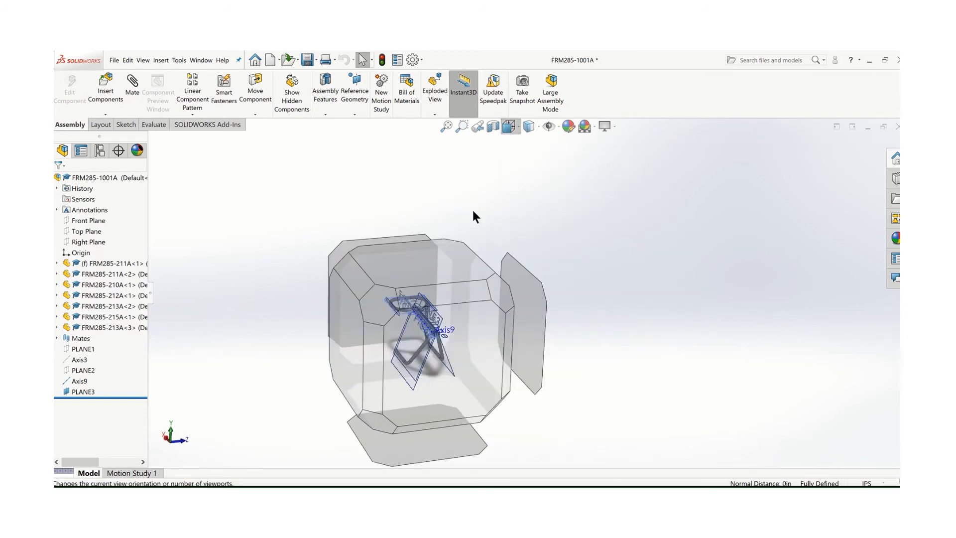
left_click(423, 273)
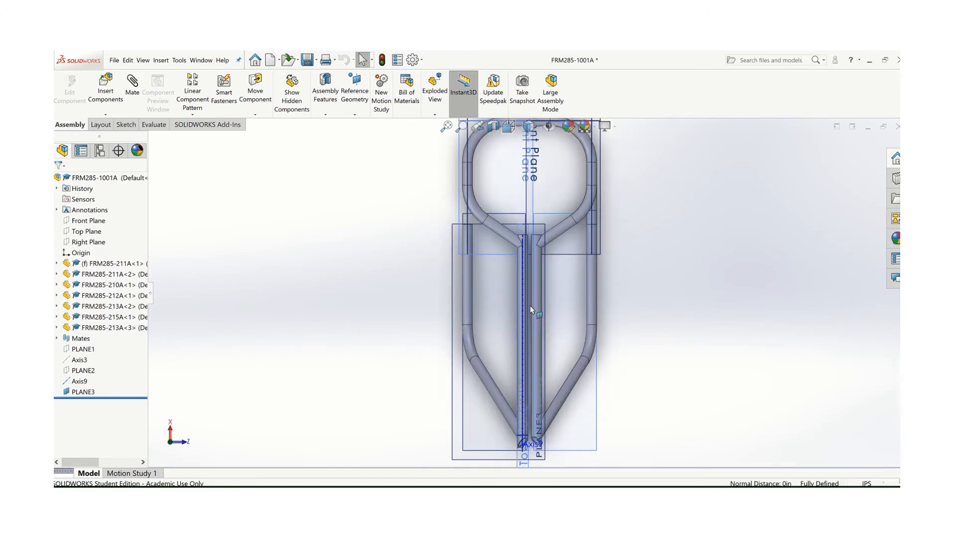
scroll(530, 309, "up", 3)
middle_click_drag(529, 314, 377, 313)
scroll(416, 320, "down", 2)
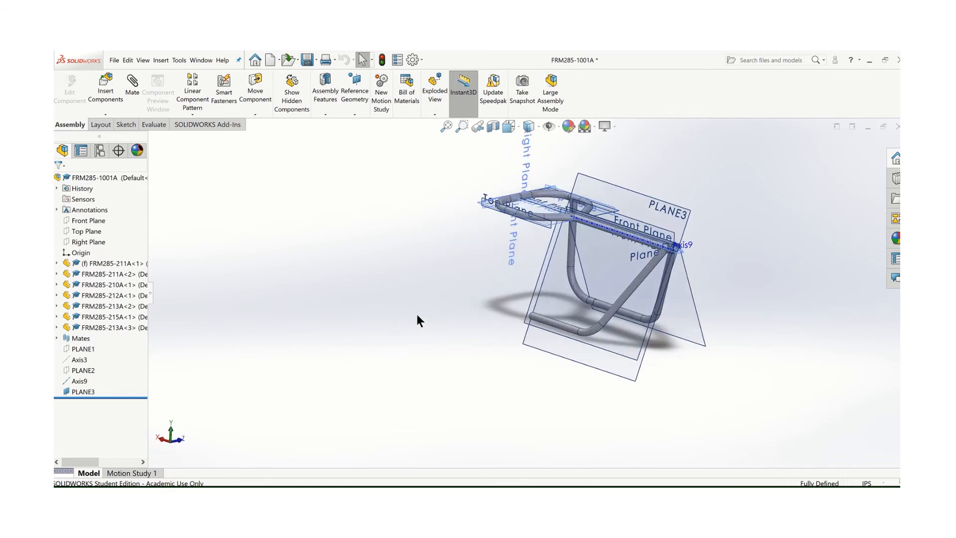
Step: Hide the angled reference plane PLANE3 and the Front Plane of the FRM285-213A leg tube
right_click(550, 354)
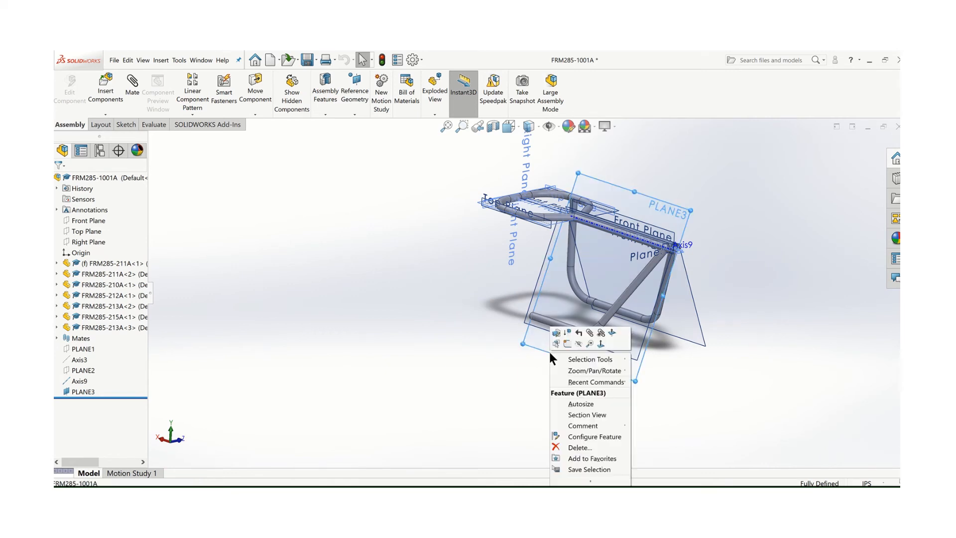
left_click(579, 344)
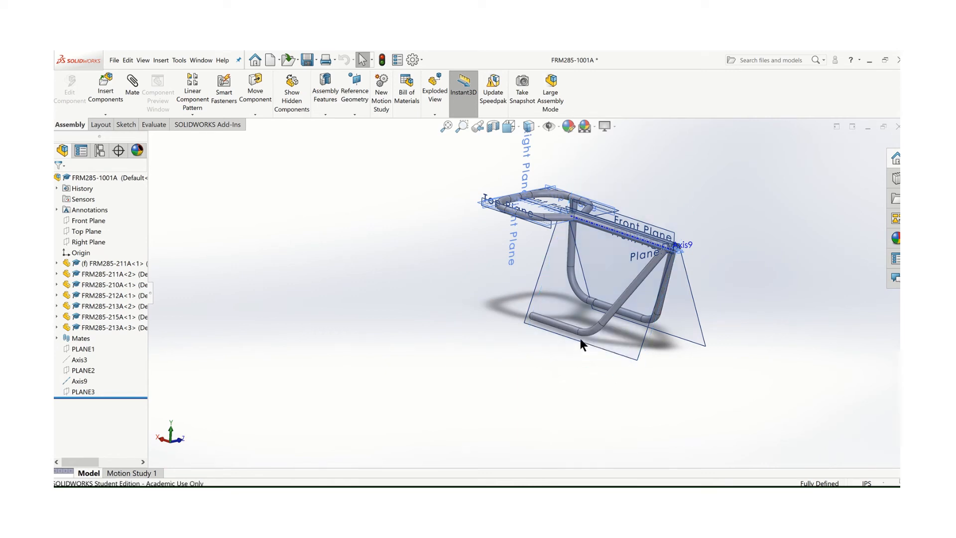
right_click(582, 344)
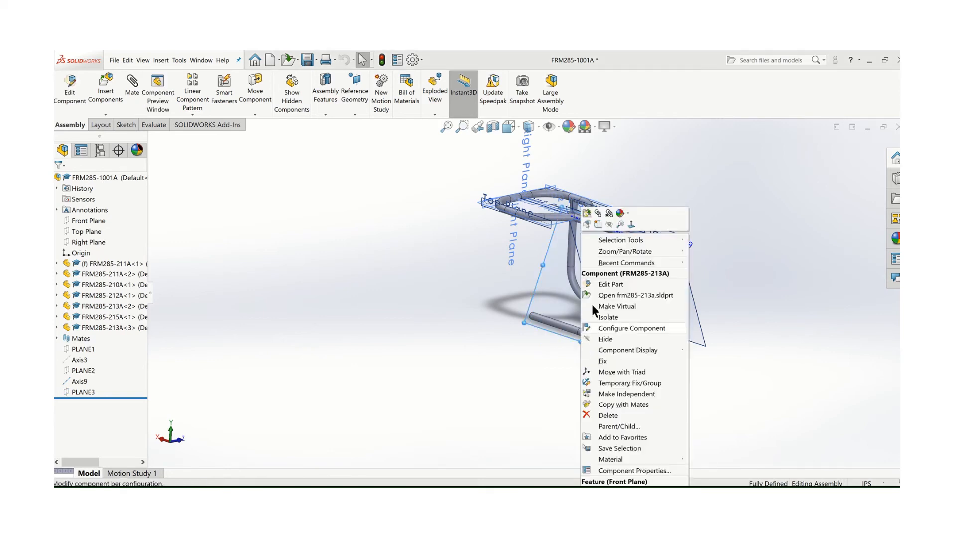
left_click(606, 222)
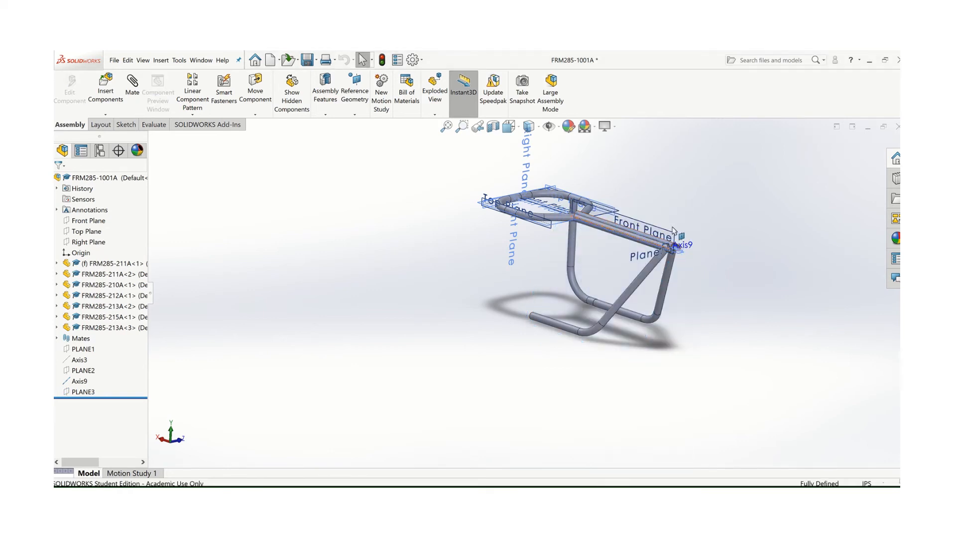
Step: Hide Axis9 and the FRM285-212A tube's Plane5 at the end of the straight tubes
scroll(630, 243, "down", 3)
right_click(630, 242)
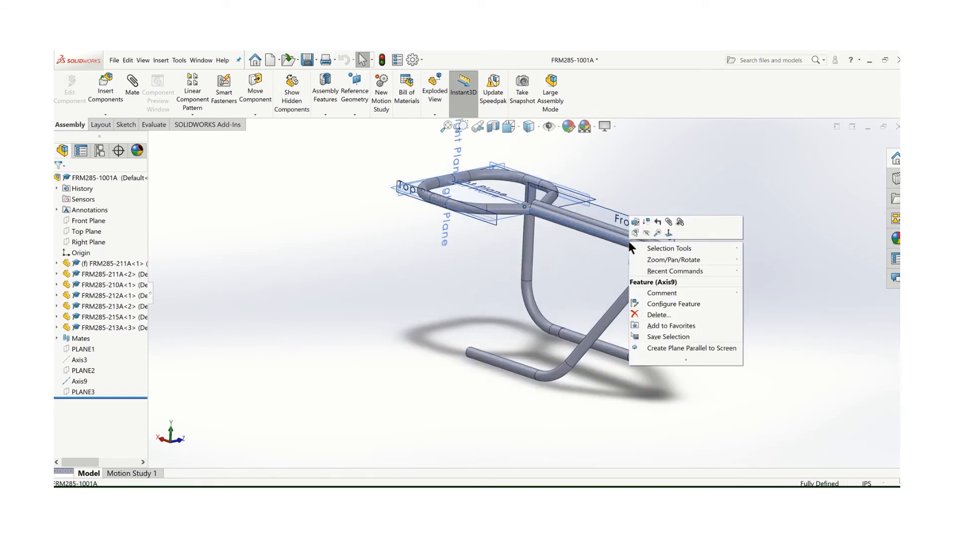
left_click(648, 231)
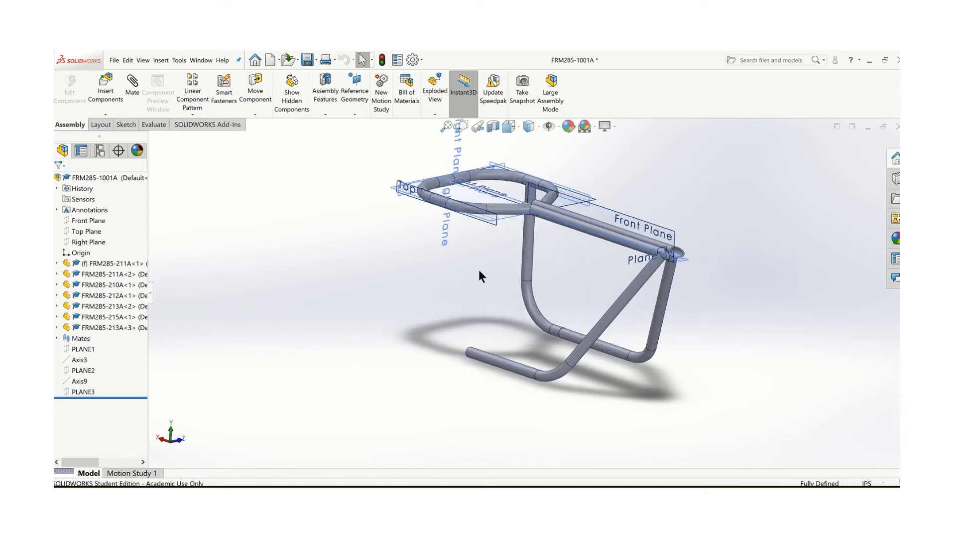
scroll(647, 284, "down", 3)
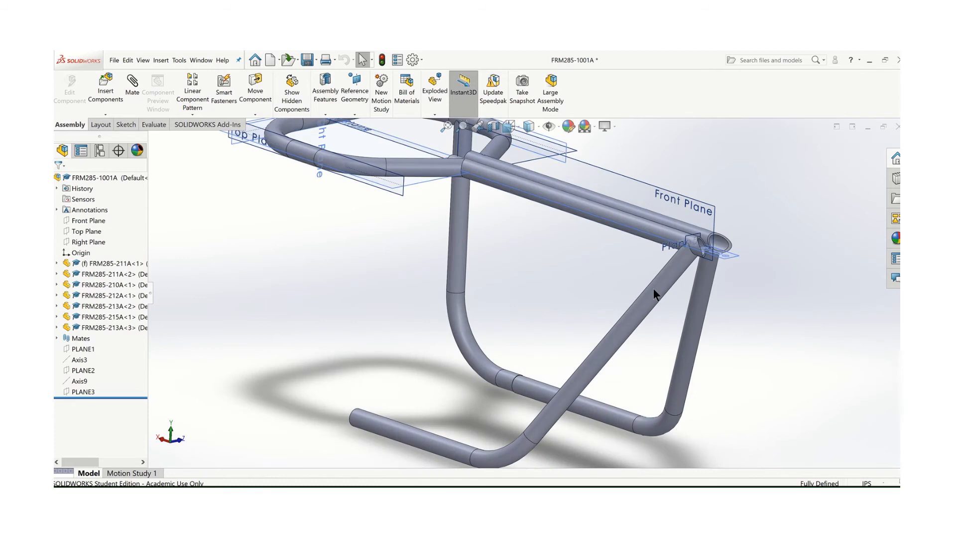
right_click(696, 233)
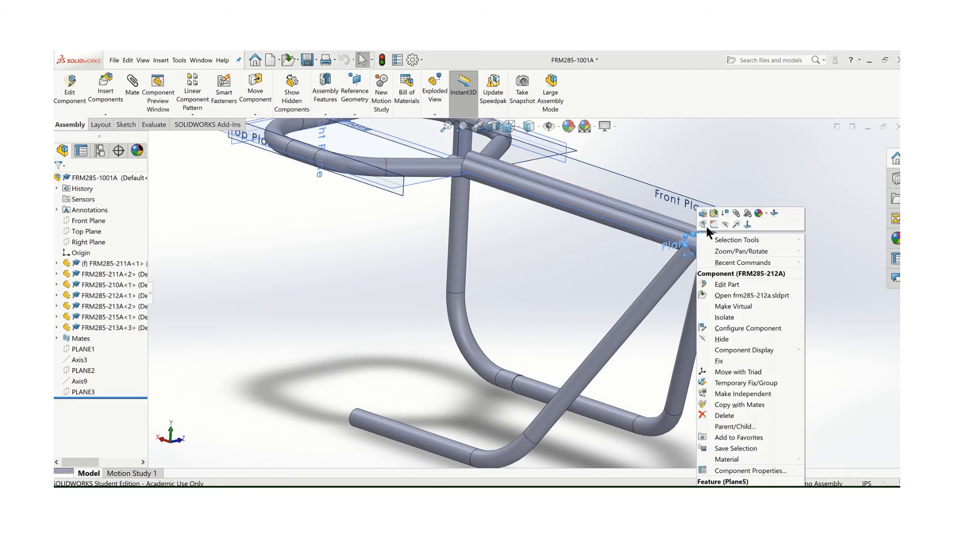
left_click(725, 222)
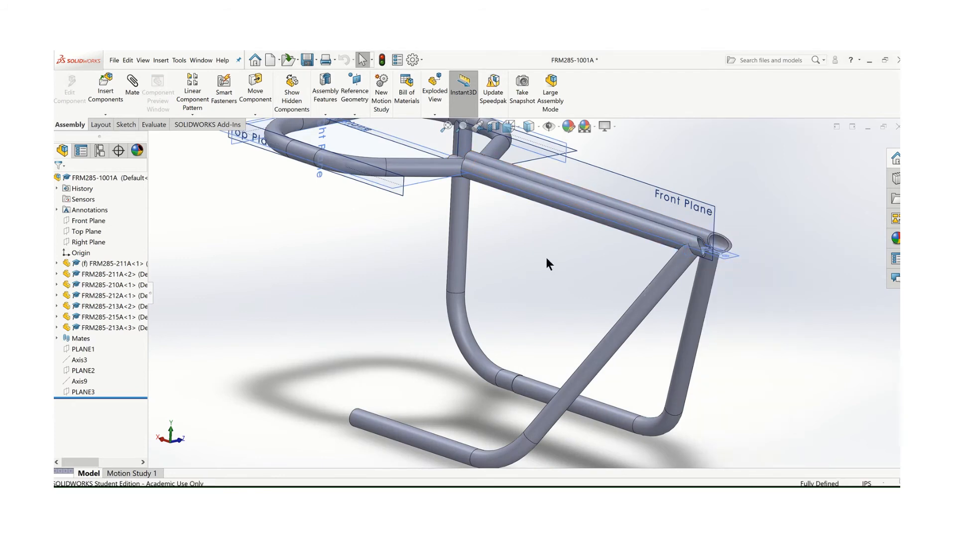
middle_click_drag(545, 255, 519, 342)
mouse_move(402, 50)
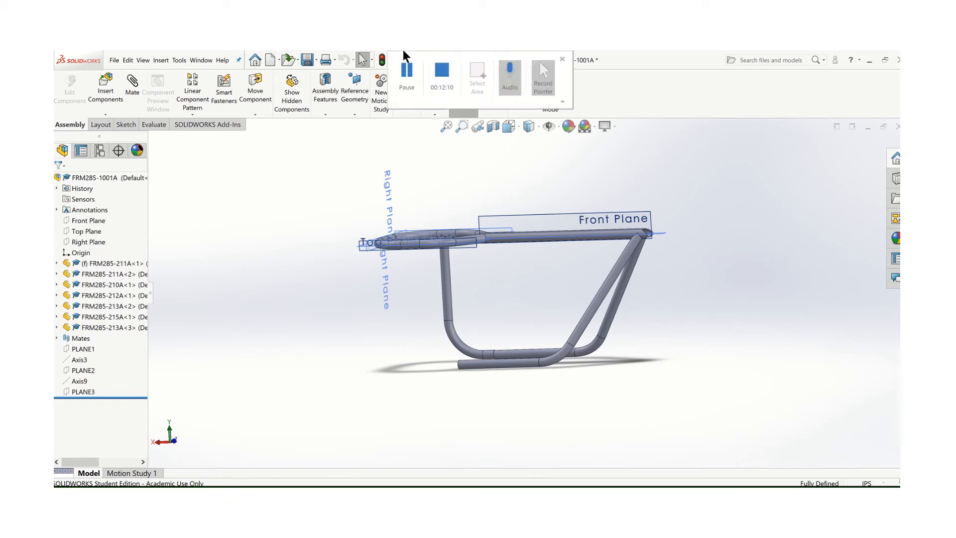
left_click(417, 69)
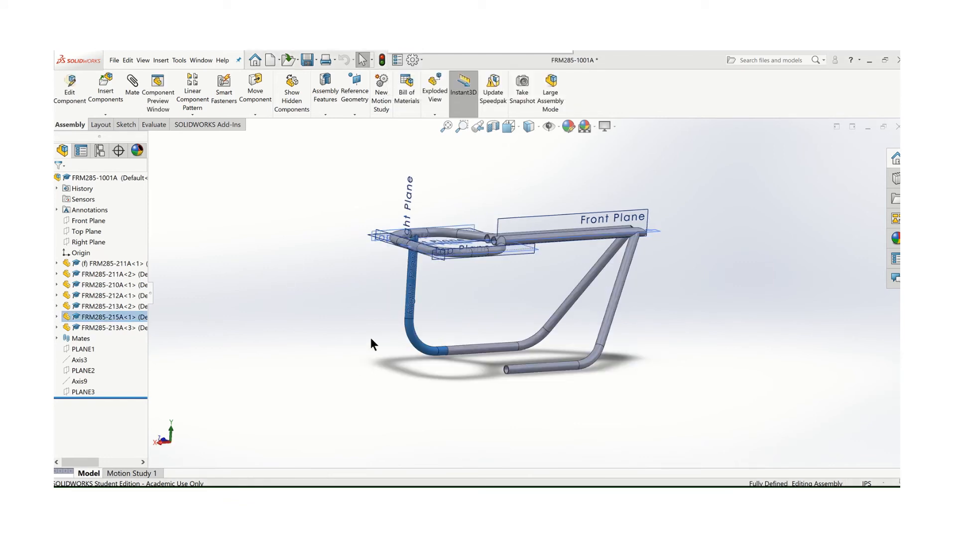
Step: Insert a second FRM285-215A tube, rotated 90 degrees about Z, and place it upright beside the seat frame
middle_click_drag(349, 325, 327, 327)
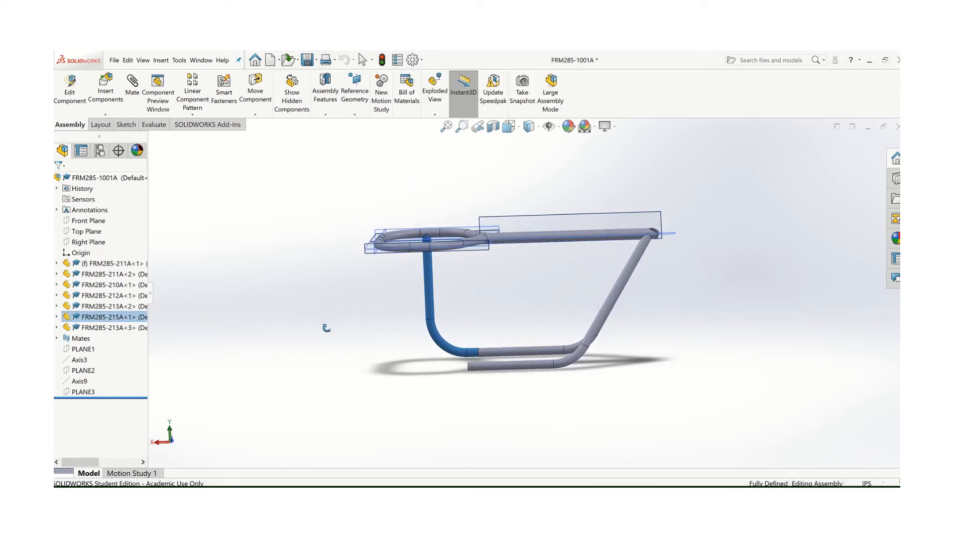
left_click(100, 84)
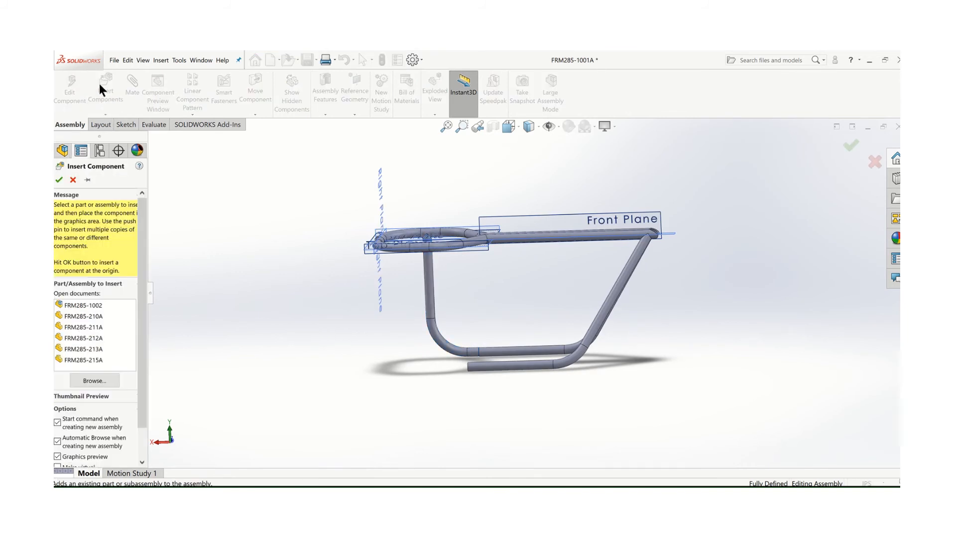
left_click(95, 358)
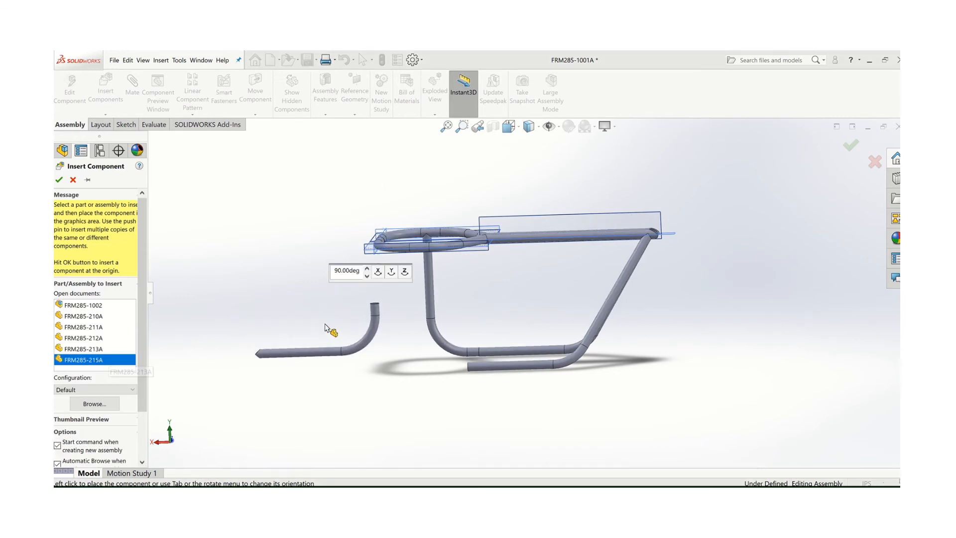
left_click(403, 272)
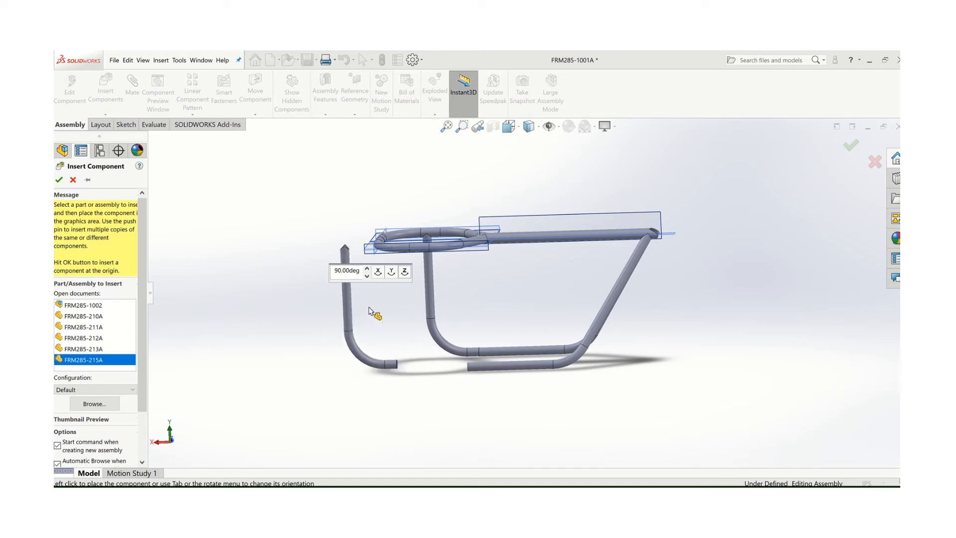
mouse_move(371, 312)
middle_mouse_down()
mouse_move(300, 311)
mouse_move(366, 316)
middle_mouse_up()
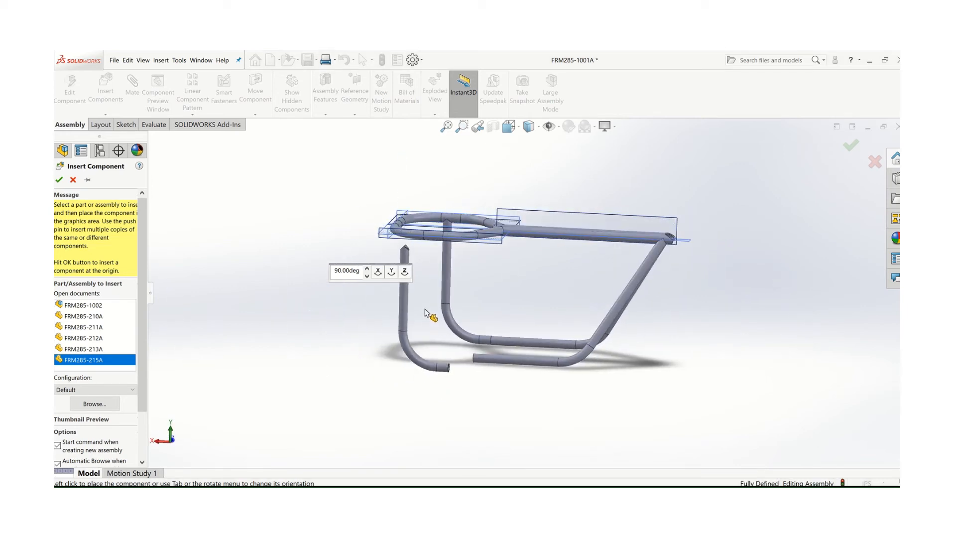
left_click(248, 319)
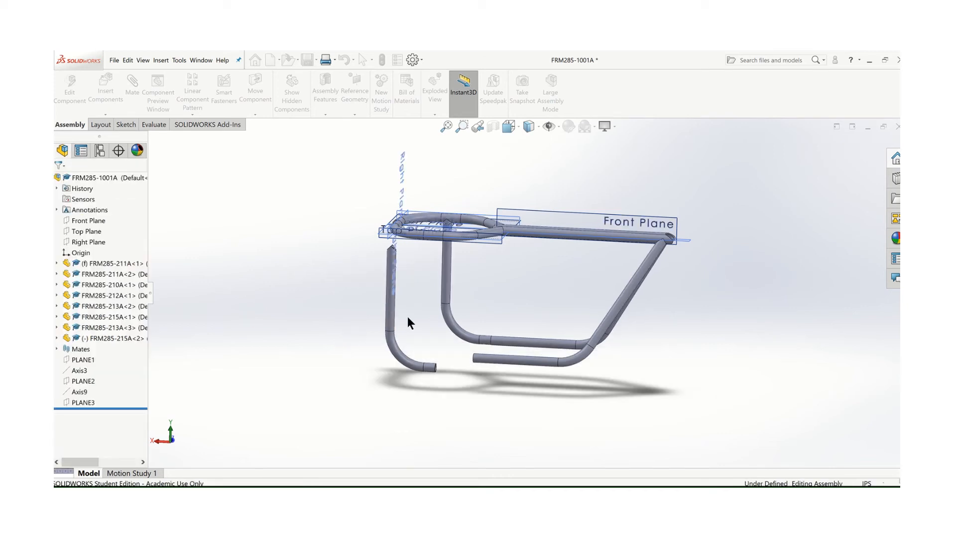
Step: Add a concentric mate between the second FRM285-215A tube's notched upper end and the straight side section of the seat frame
scroll(380, 312, "down", 2)
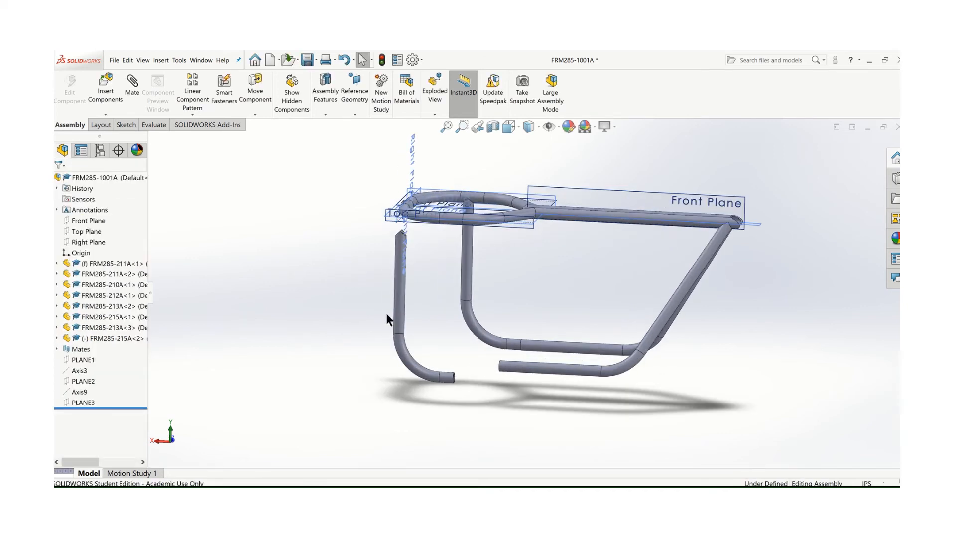
scroll(435, 242, "down", 3)
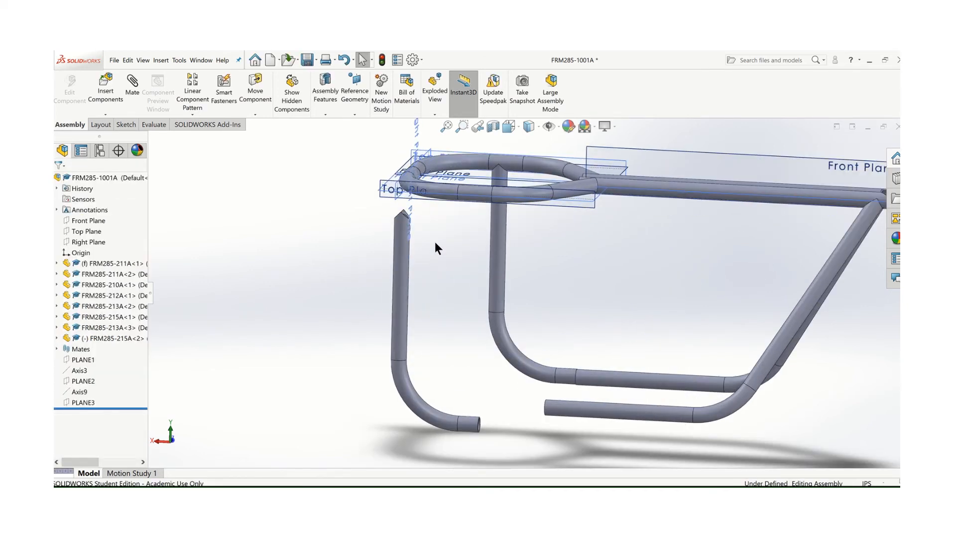
middle_click_drag(437, 240, 478, 281)
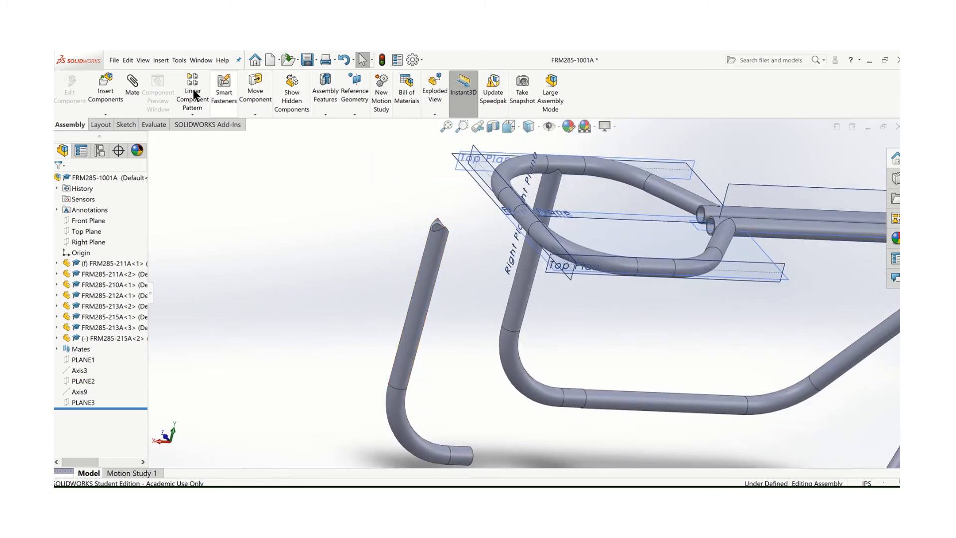
left_click(132, 88)
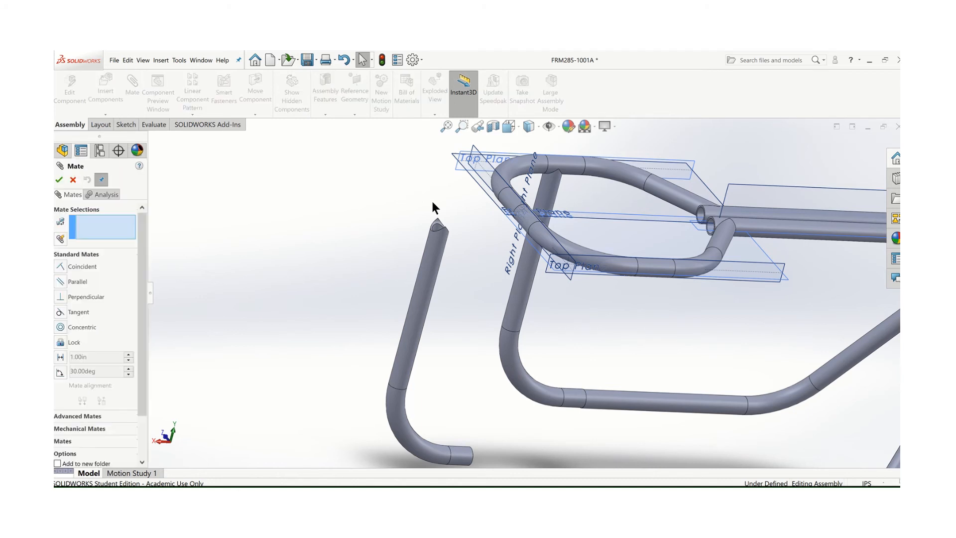
scroll(432, 202, "down", 4)
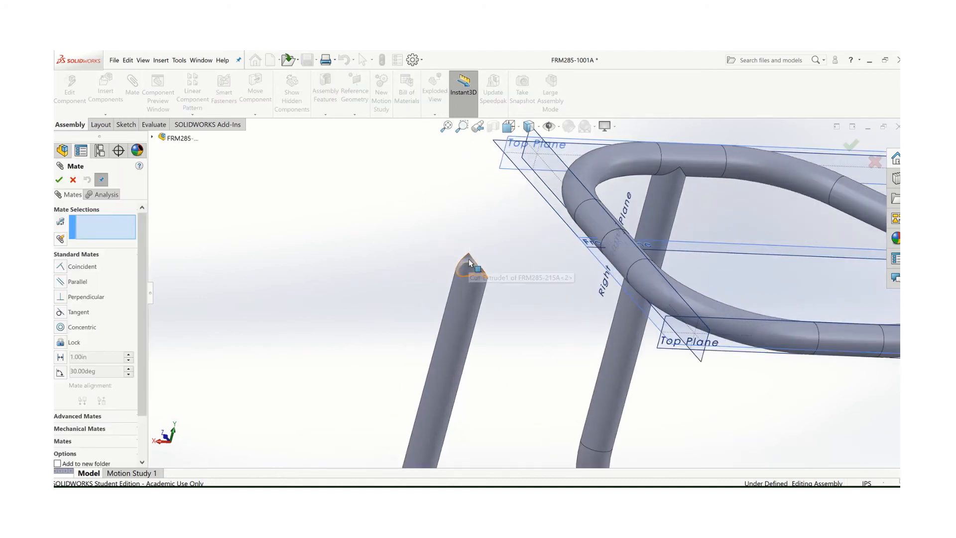
left_click(468, 259)
left_click(842, 340)
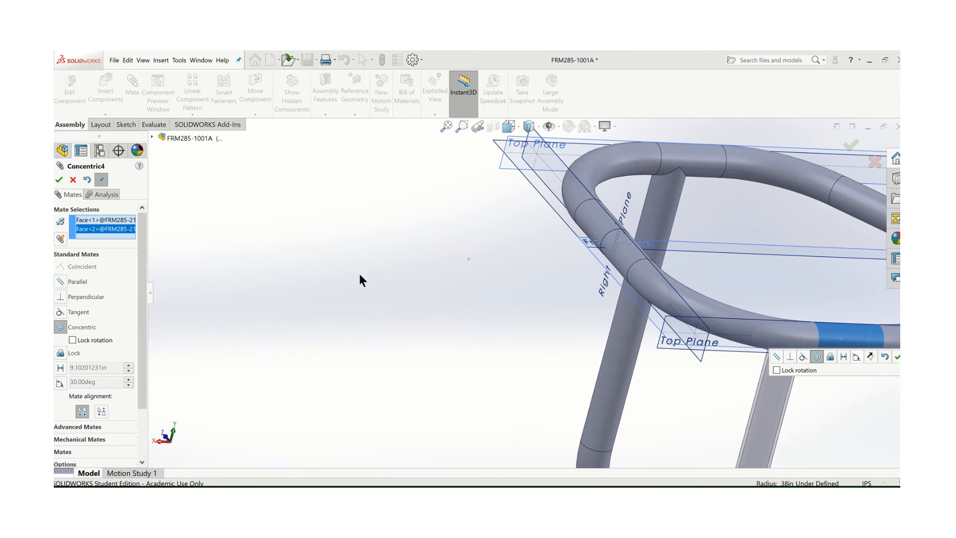
left_click(59, 179)
left_click(59, 179)
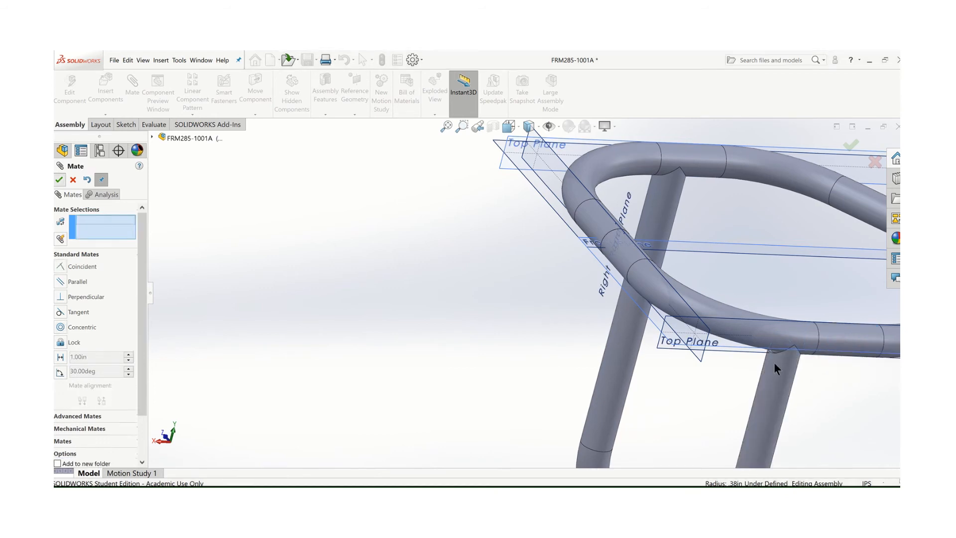
Step: Test the second FRM285-215A tube's remaining freedom by sliding it along the seat frame toward the lower leg tube and back
scroll(808, 370, "up", 4)
middle_click_drag(639, 289, 631, 289)
scroll(631, 290, "up", 2)
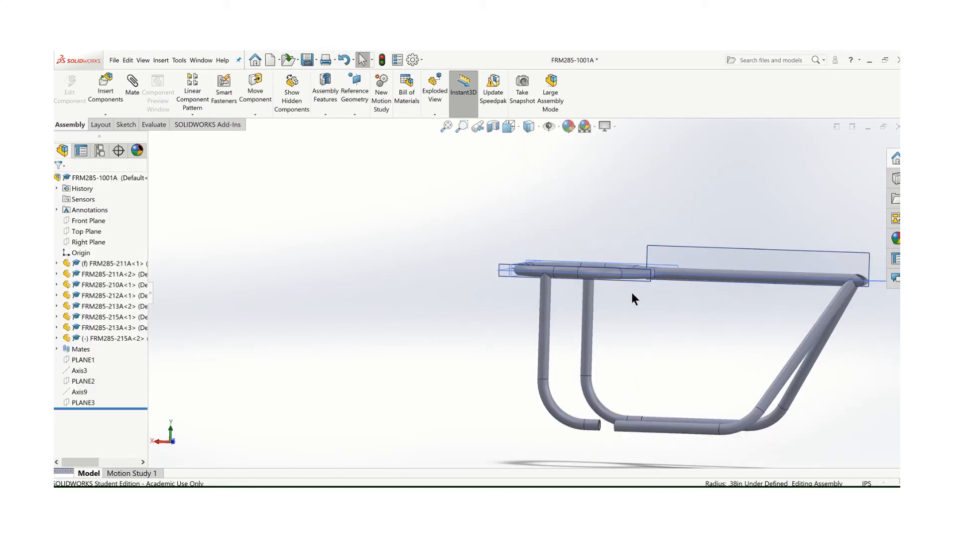
left_click_drag(604, 315, 639, 320)
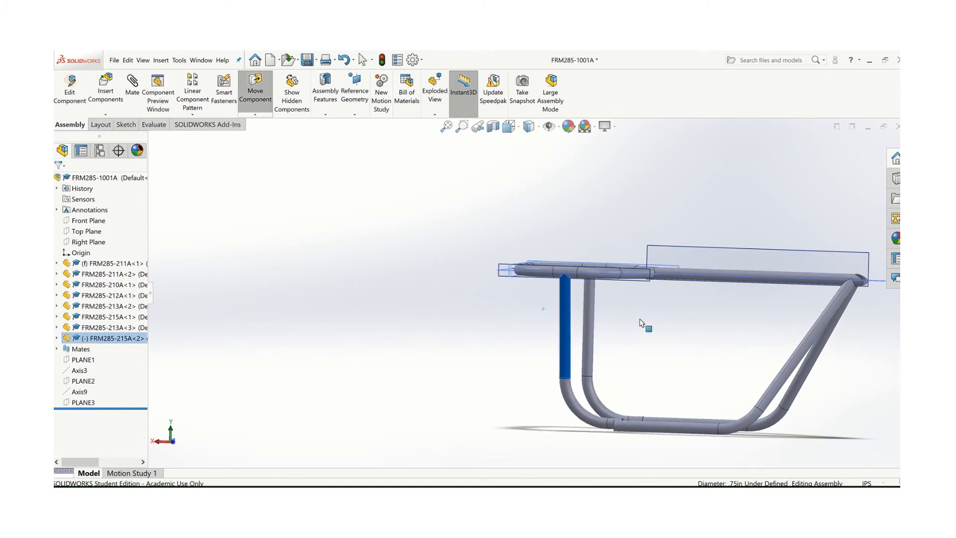
scroll(612, 354, "down", 2)
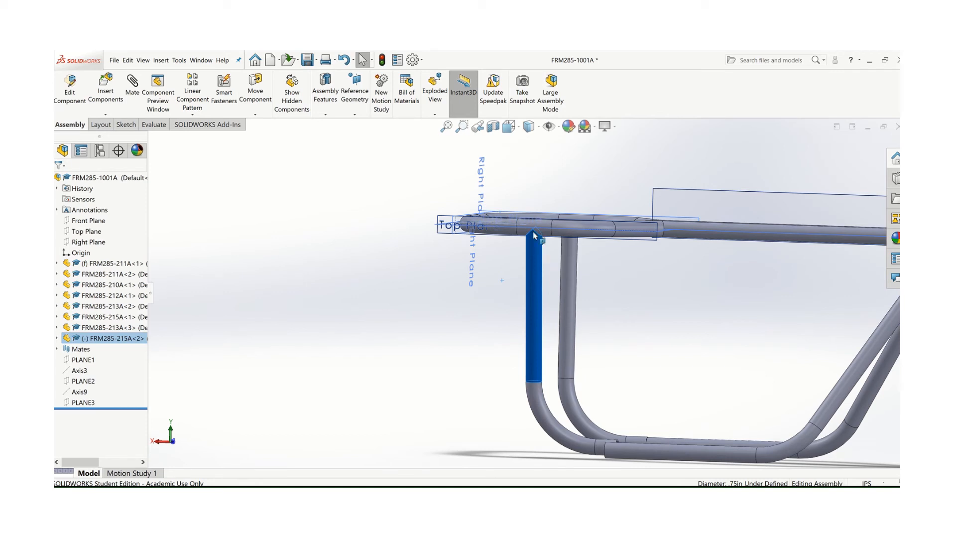
scroll(572, 387, "down", 2)
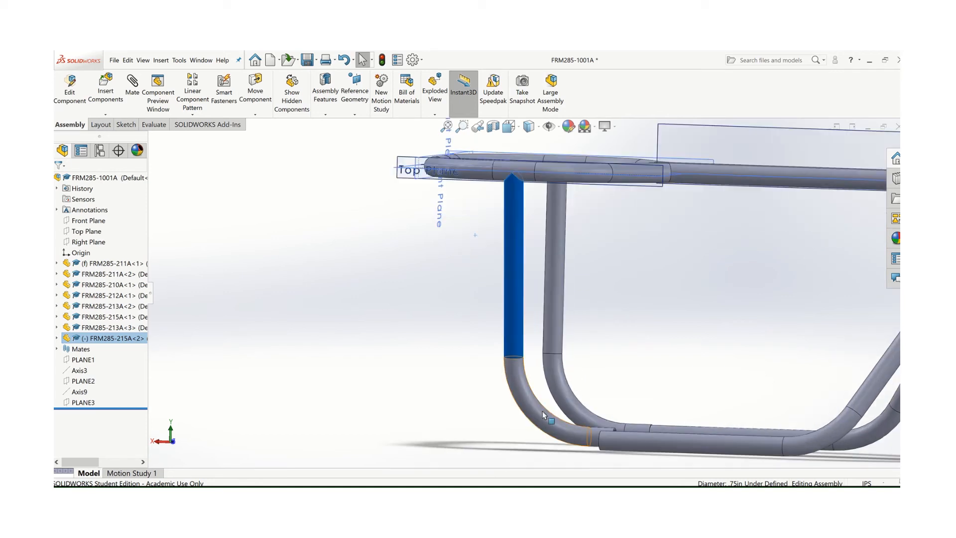
left_click(515, 398)
left_click_drag(515, 398, 459, 402)
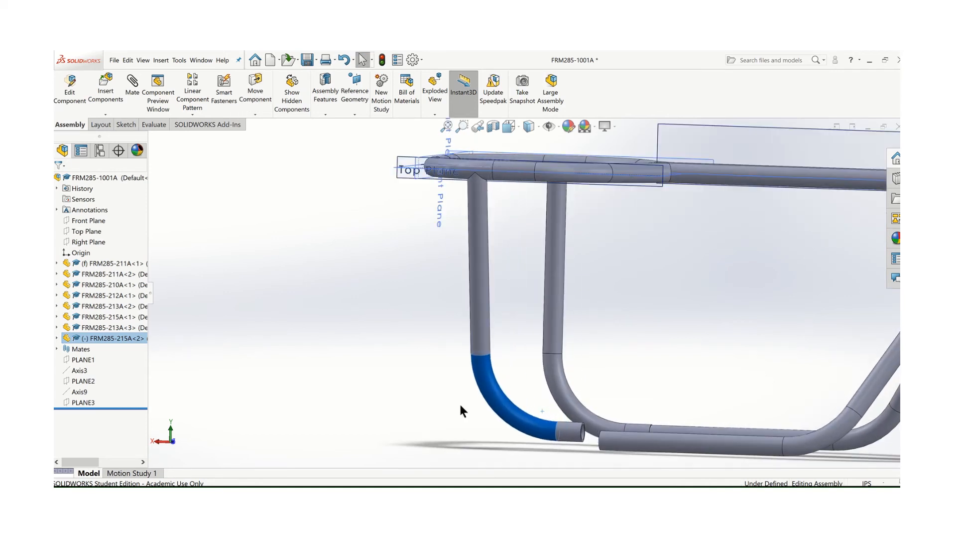
left_click(666, 378)
Step: Add a coincident mate between the second FRM285-215A tube's lower end face and the open end face of the FRM285-213A leg tube
scroll(573, 338, "down", 3)
scroll(556, 332, "up", 5)
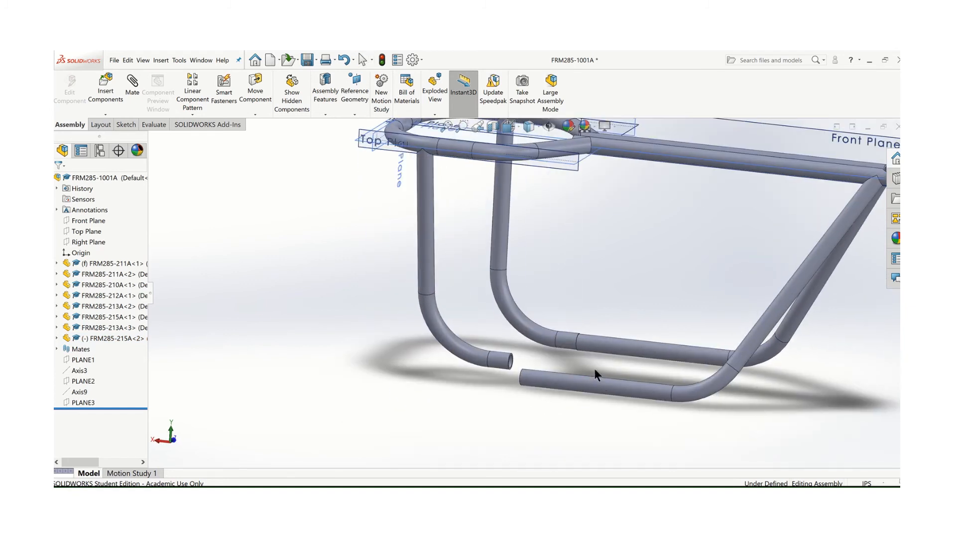
scroll(594, 368, "down", 3)
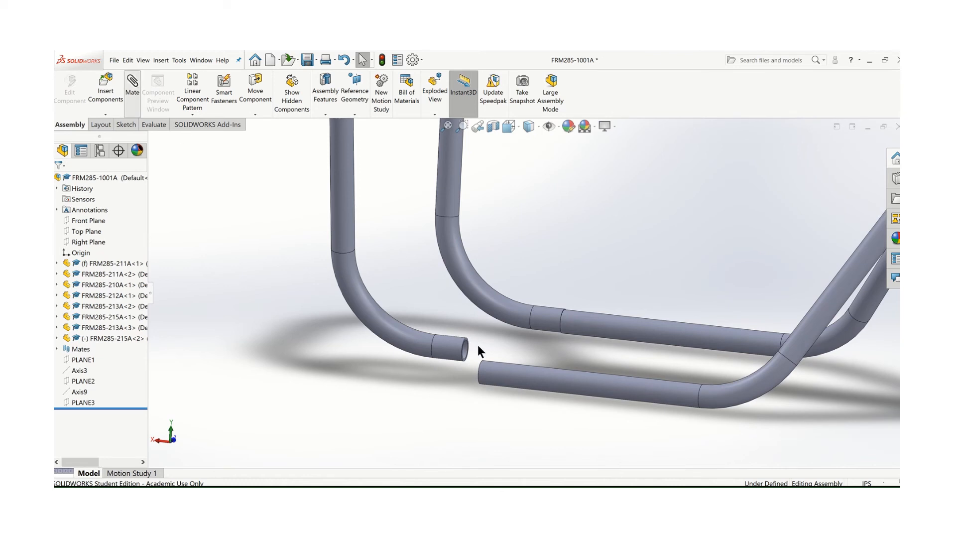
scroll(478, 339, "down", 5)
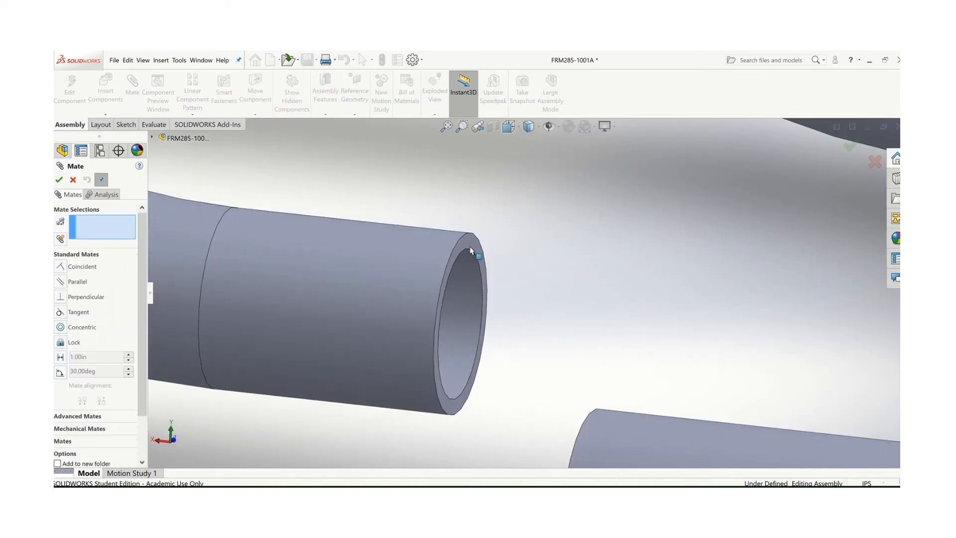
left_click(469, 246)
scroll(531, 319, "up", 4)
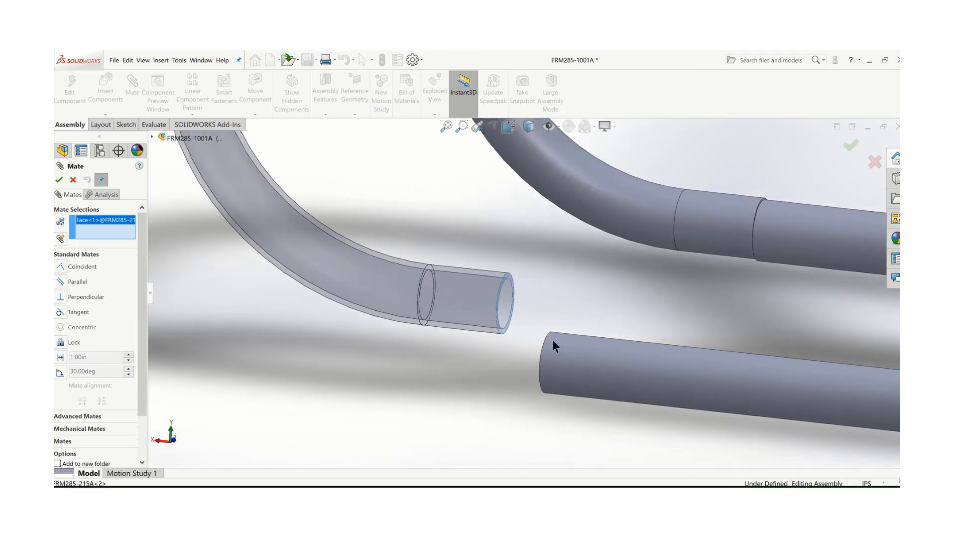
middle_click_drag(553, 341, 602, 345)
scroll(572, 339, "down", 3)
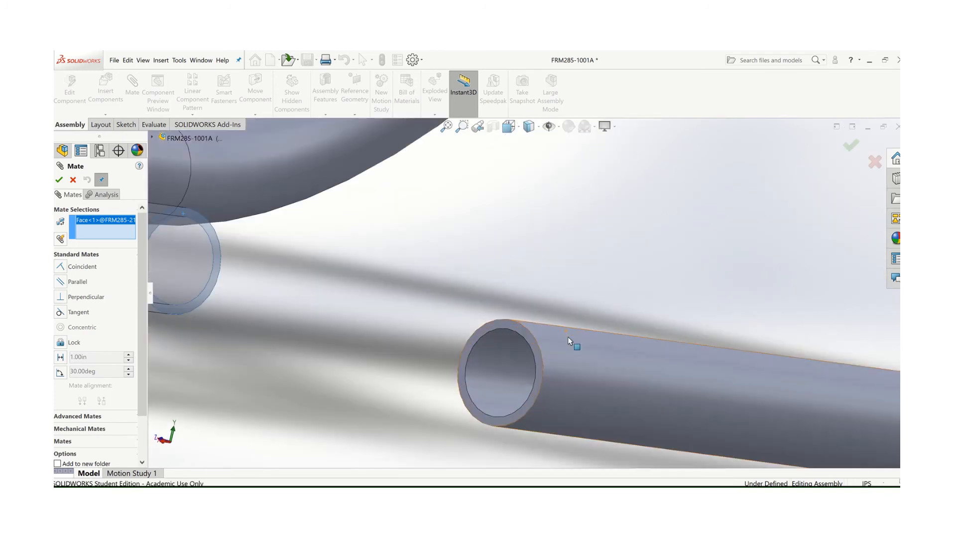
left_click(529, 335)
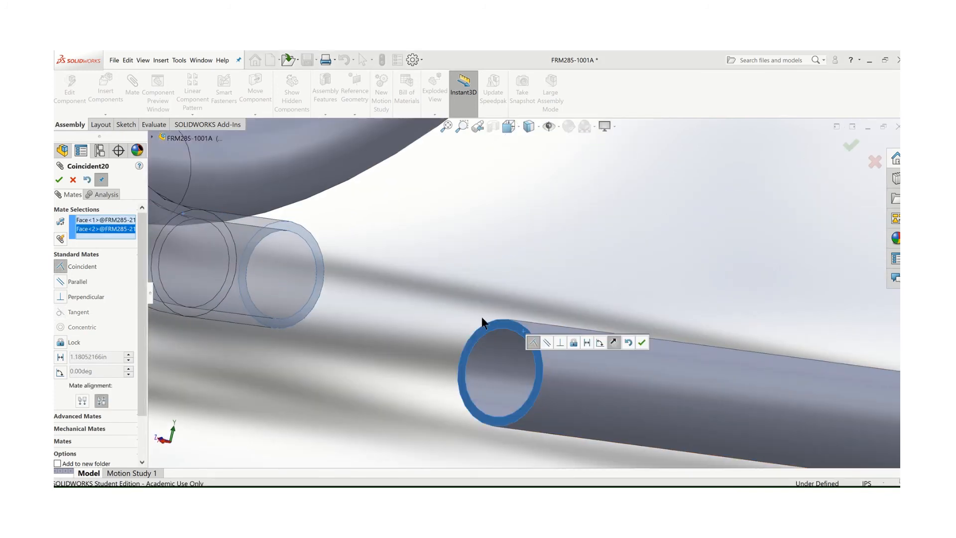
scroll(476, 329, "up", 5)
middle_click_drag(470, 337, 443, 357)
left_click(641, 342)
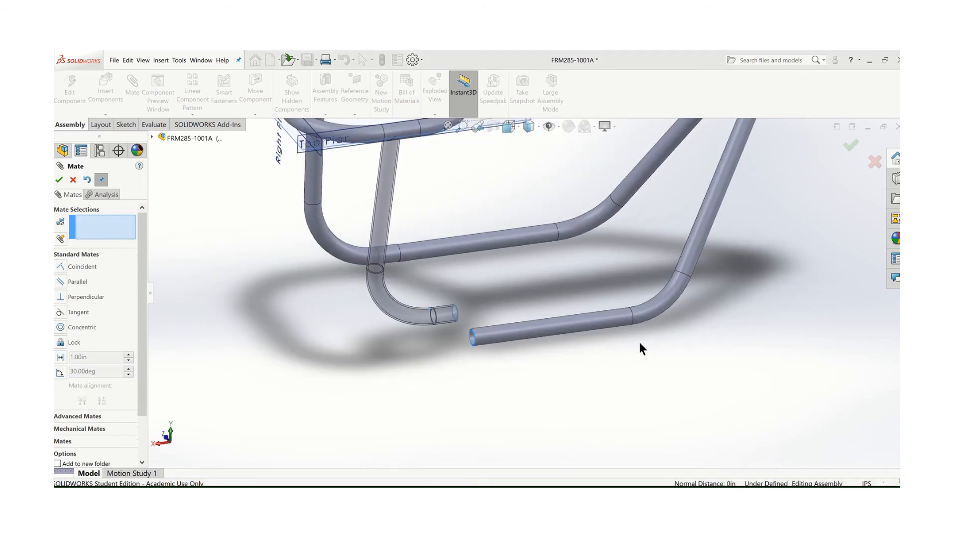
key("Escape")
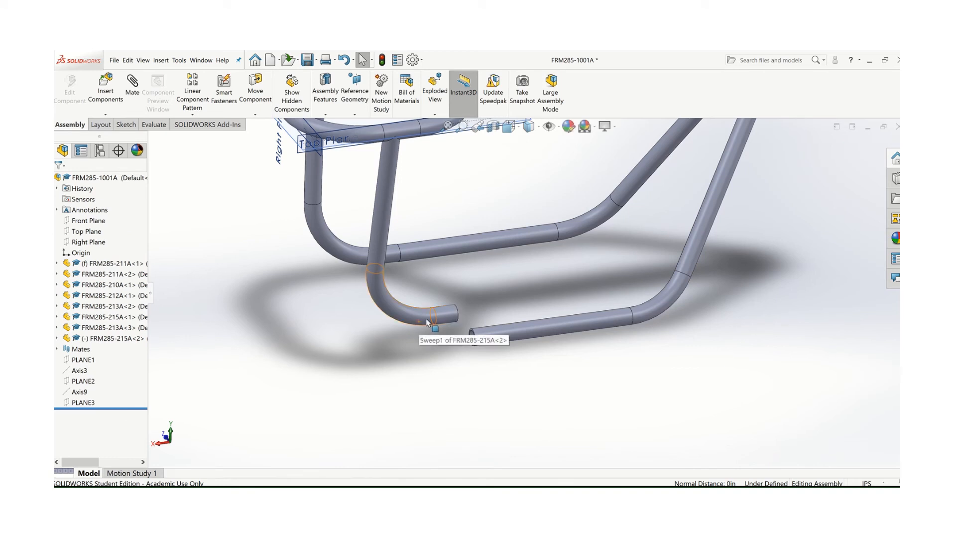
Step: Test how the second FRM285-215A tube can still move at its lower bend and inspect the gap to the leg tube
left_click(421, 328)
left_click_drag(446, 356, 395, 288)
left_click_drag(395, 297, 455, 348)
scroll(444, 333, "up", 4)
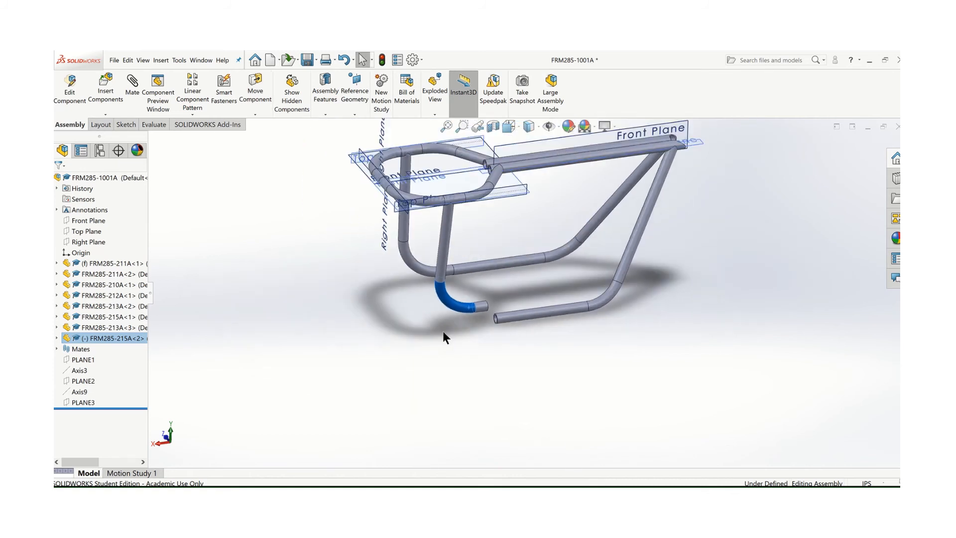
scroll(474, 331, "down", 2)
middle_click_drag(480, 325, 495, 325)
scroll(539, 240, "up", 3)
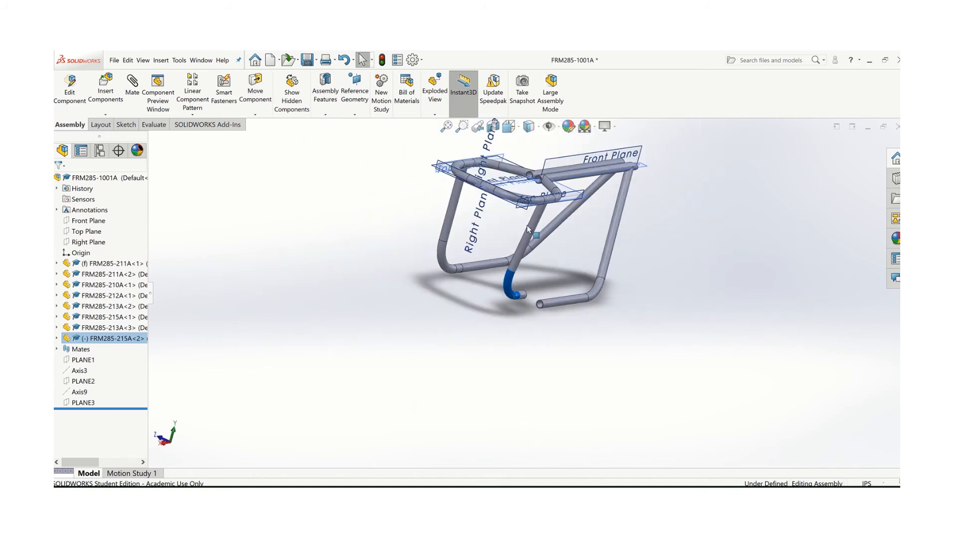
Step: Show the Front Plane in the FRM285-215A part, then return to the FRM285-1001A assembly
scroll(527, 227, "down", 5)
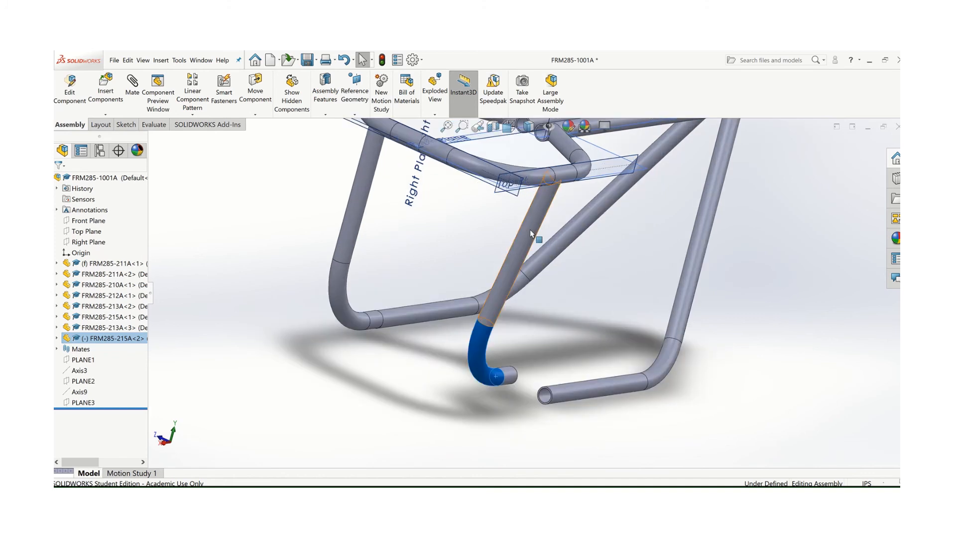
scroll(530, 231, "up", 2)
left_click(530, 230)
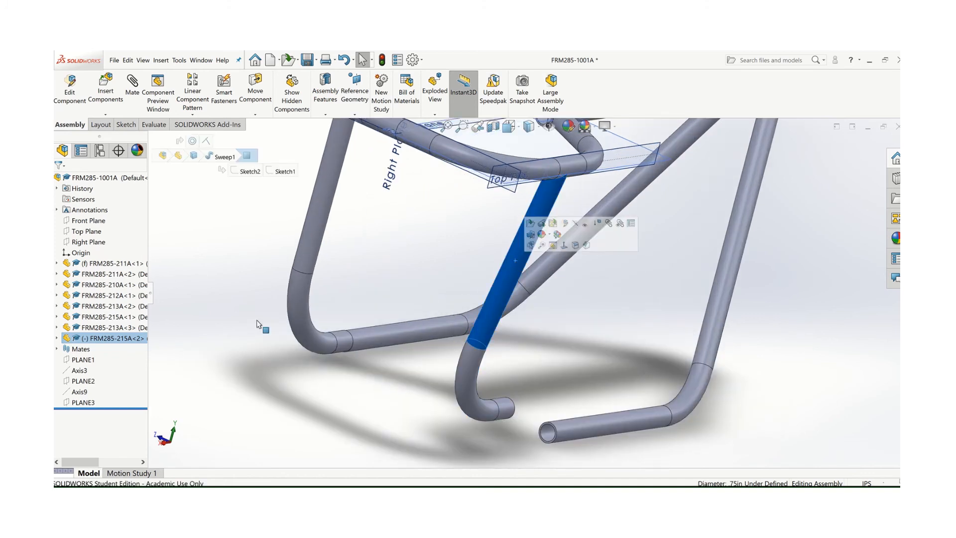
mouse_move(455, 485)
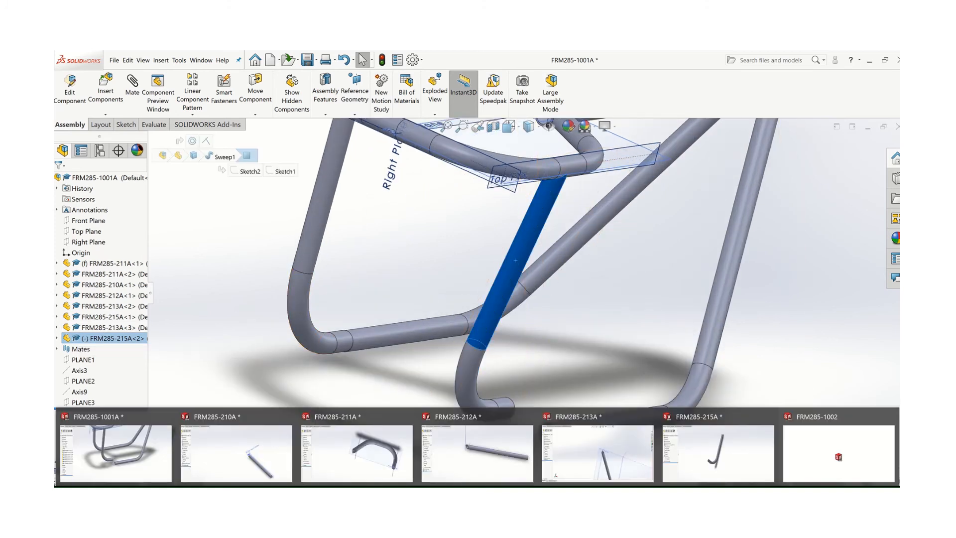
left_click(697, 457)
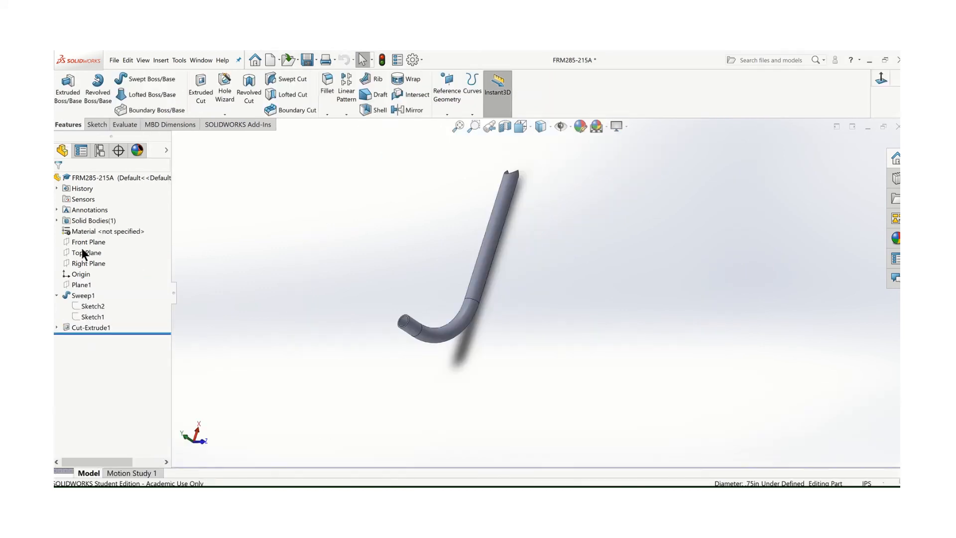
right_click(82, 246)
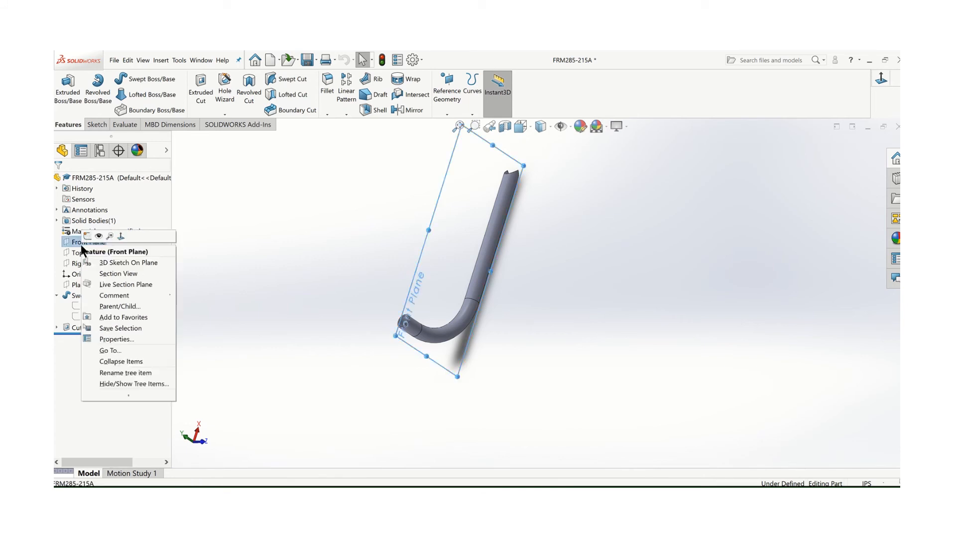
key("Escape")
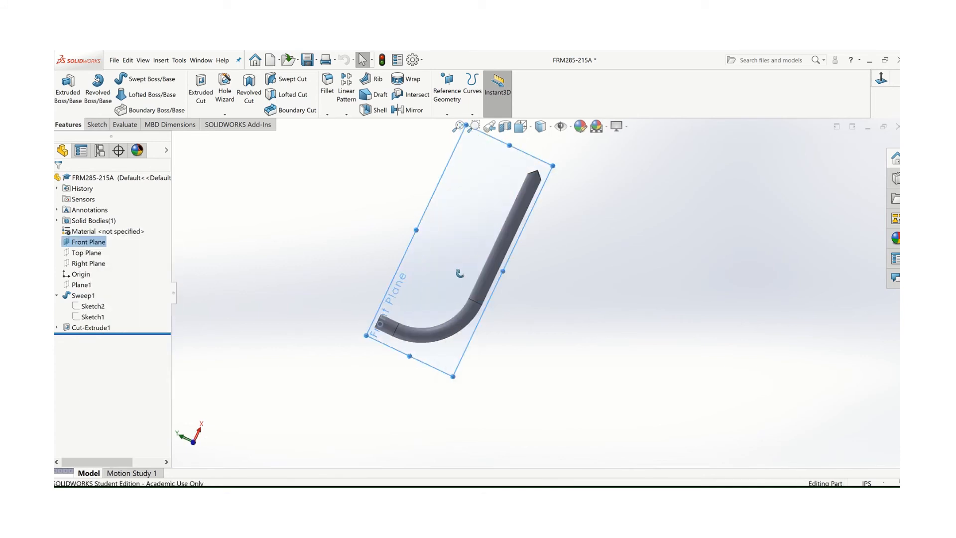
mouse_move(488, 486)
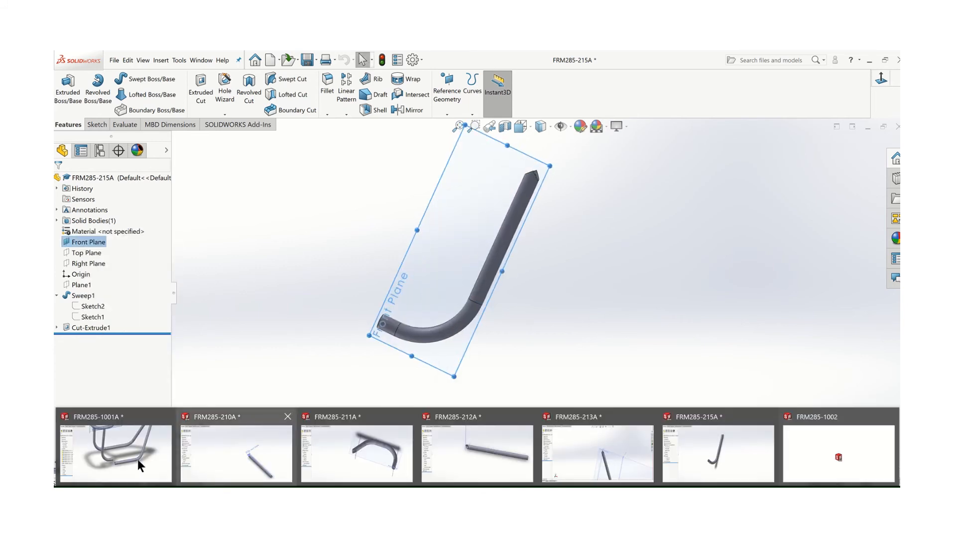
key("ctrl+Tab")
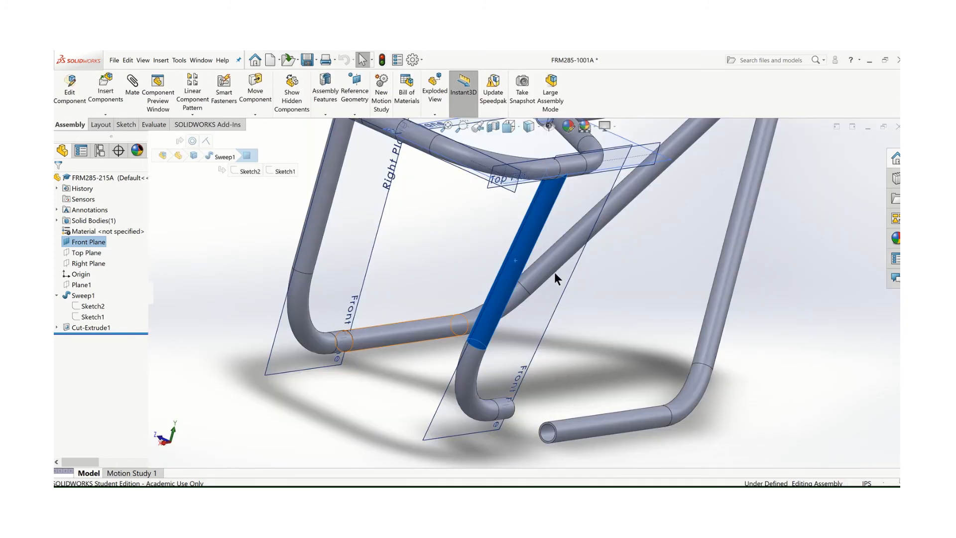
scroll(557, 279, "down", 3)
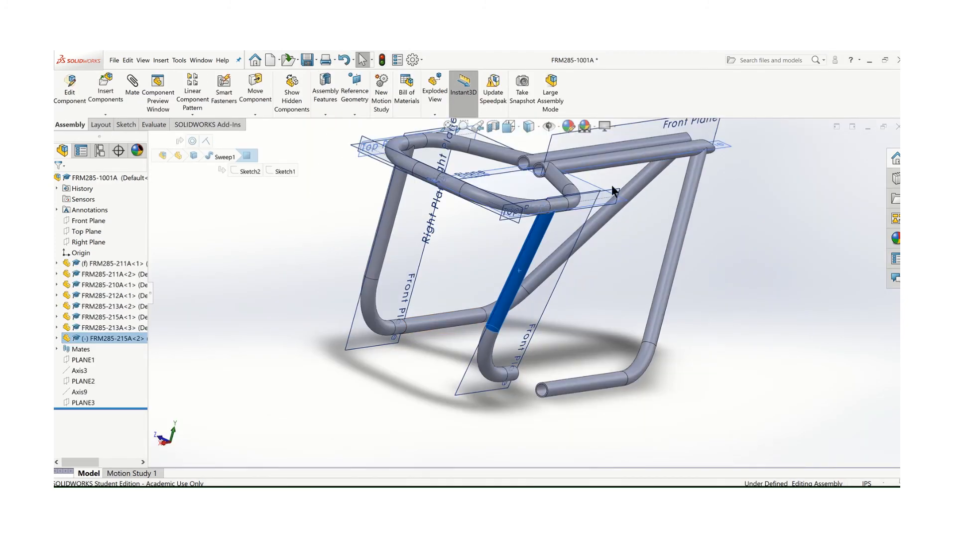
scroll(615, 192, "up", 3)
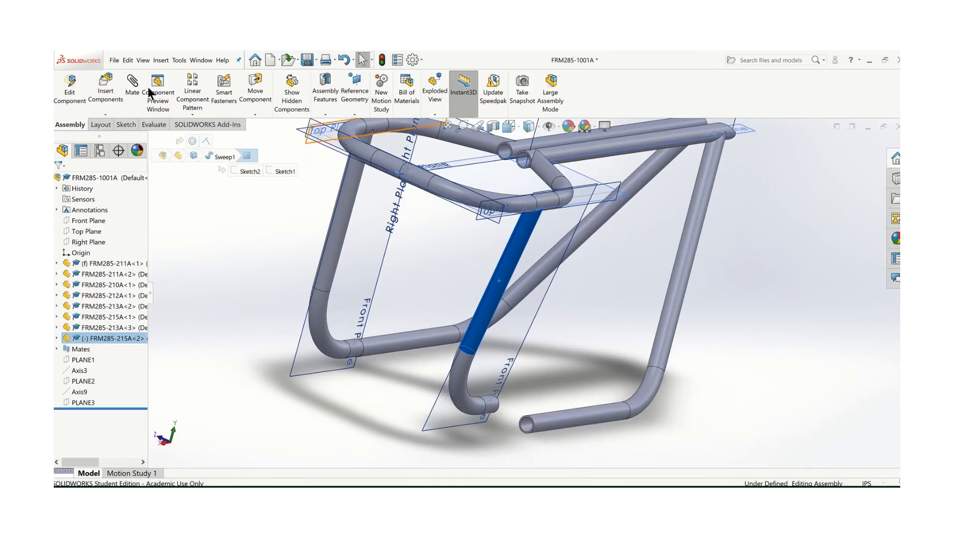
left_click(130, 84)
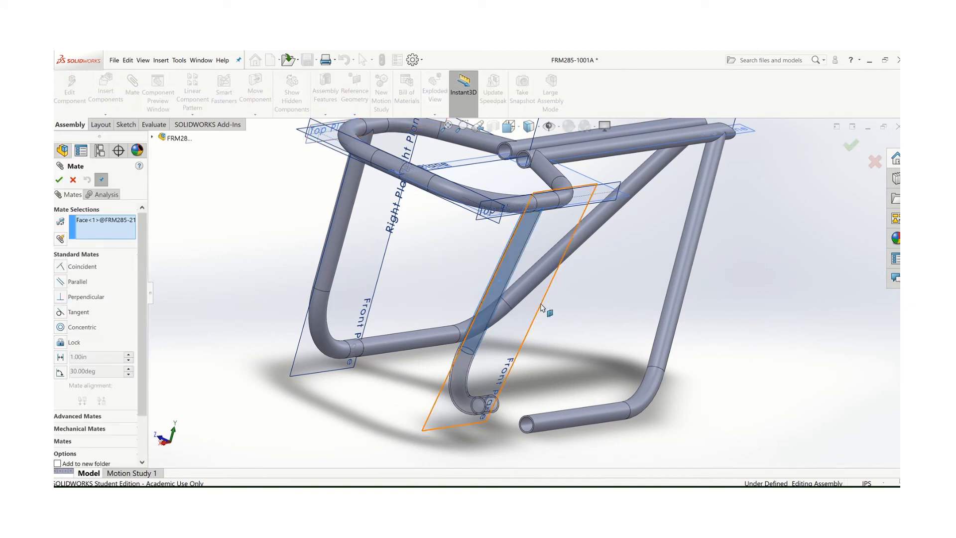
left_click(616, 187)
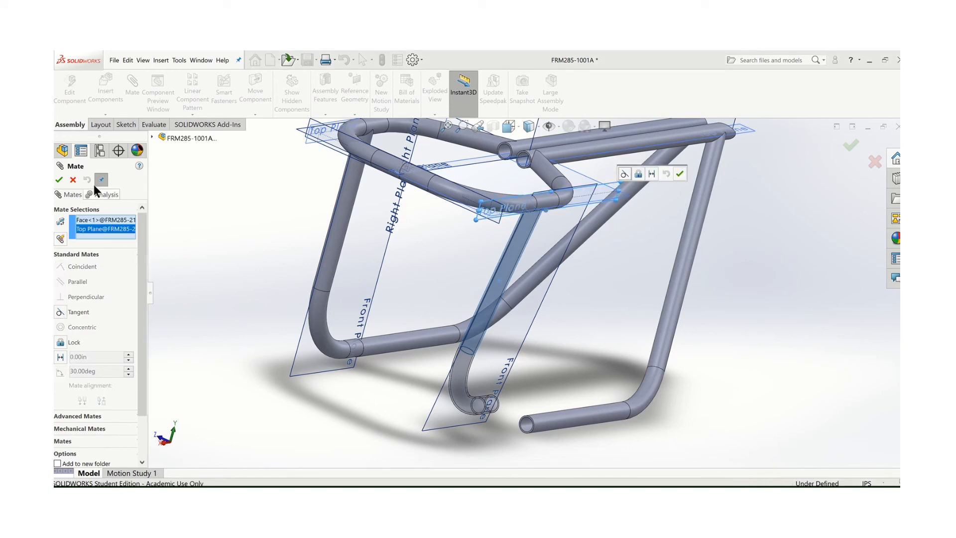
left_click(75, 179)
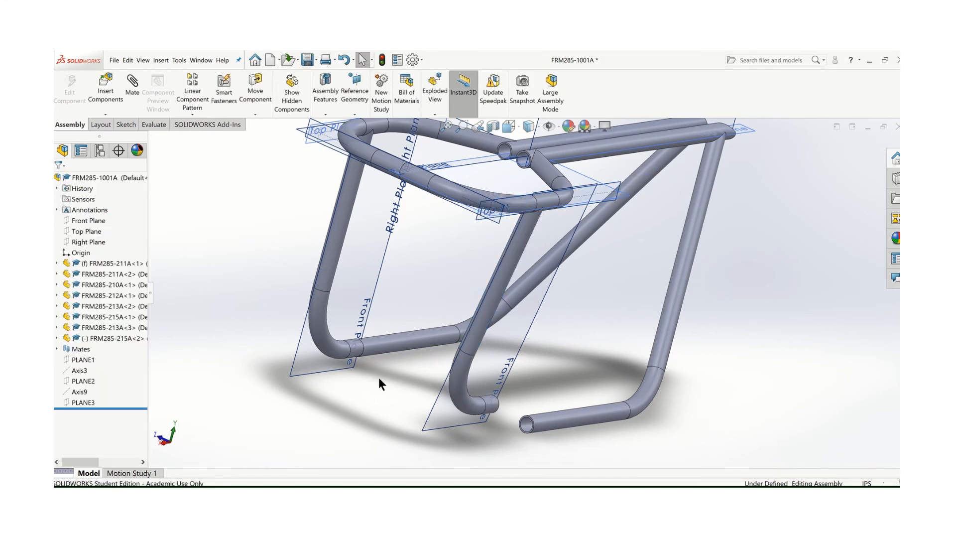
Step: Add a coincident mate between the Top Plane of the first FRM285-211A and the Front Plane of the second FRM285-215A tube
mouse_move(379, 378)
middle_mouse_down()
mouse_move(359, 349)
mouse_move(349, 359)
mouse_move(369, 383)
mouse_move(375, 370)
mouse_move(397, 372)
middle_mouse_up()
scroll(576, 294, "down", 2)
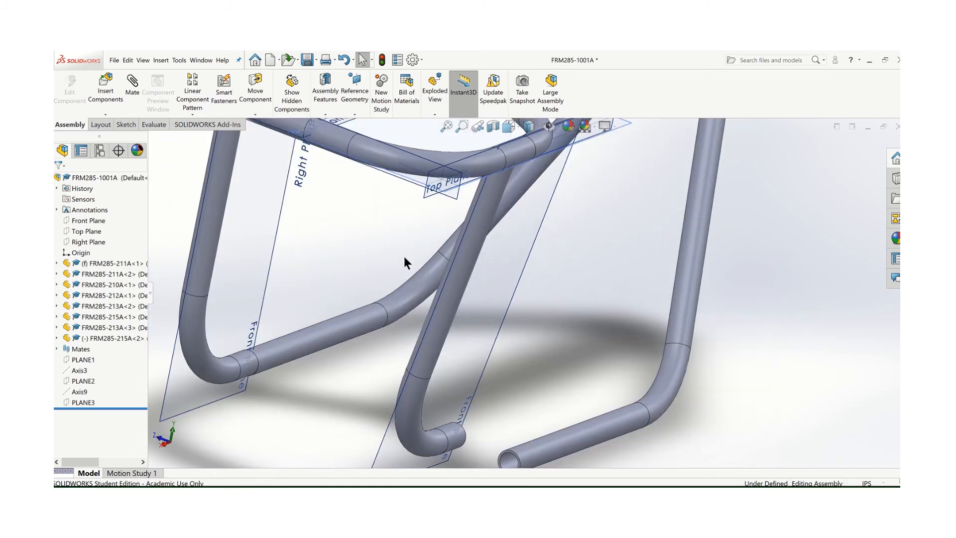
scroll(171, 276, "up", 2)
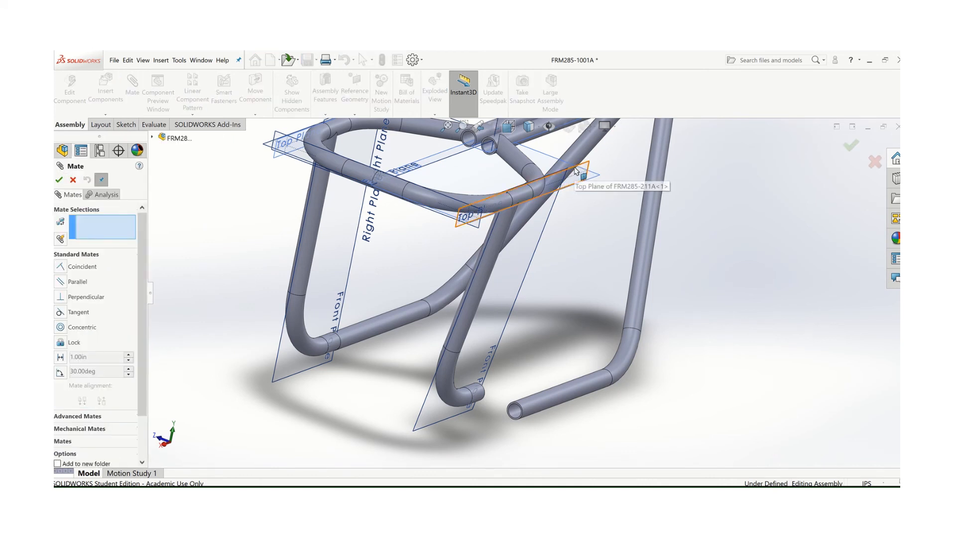
left_click(575, 175)
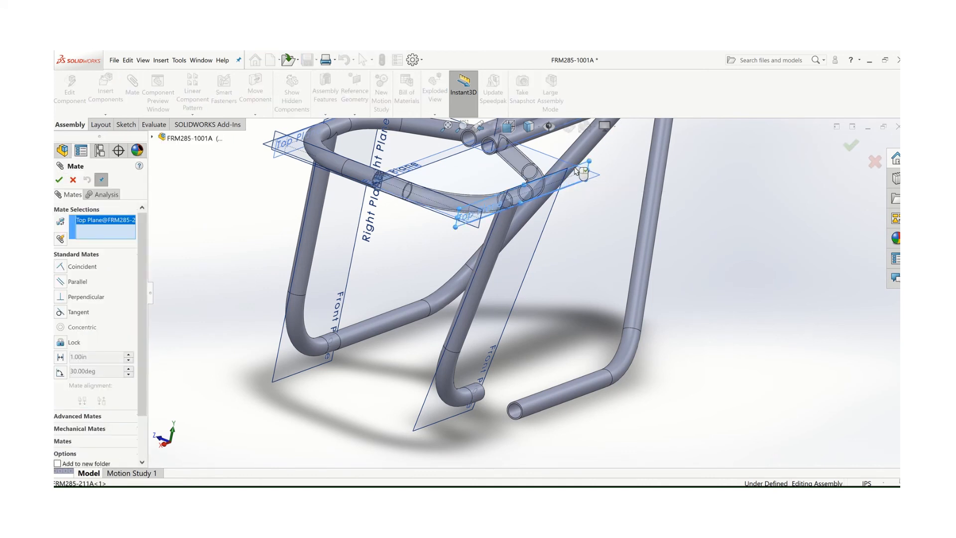
left_click(523, 286)
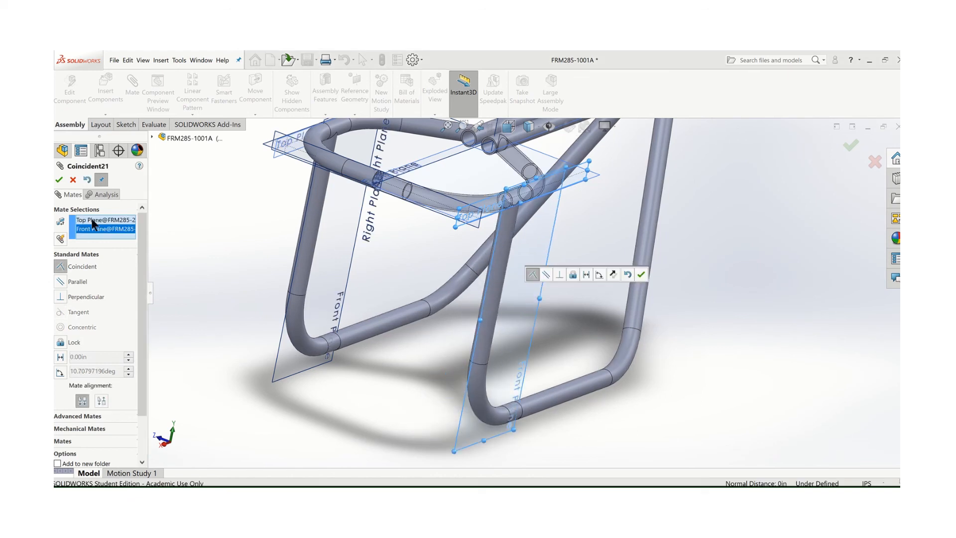
left_click(60, 180)
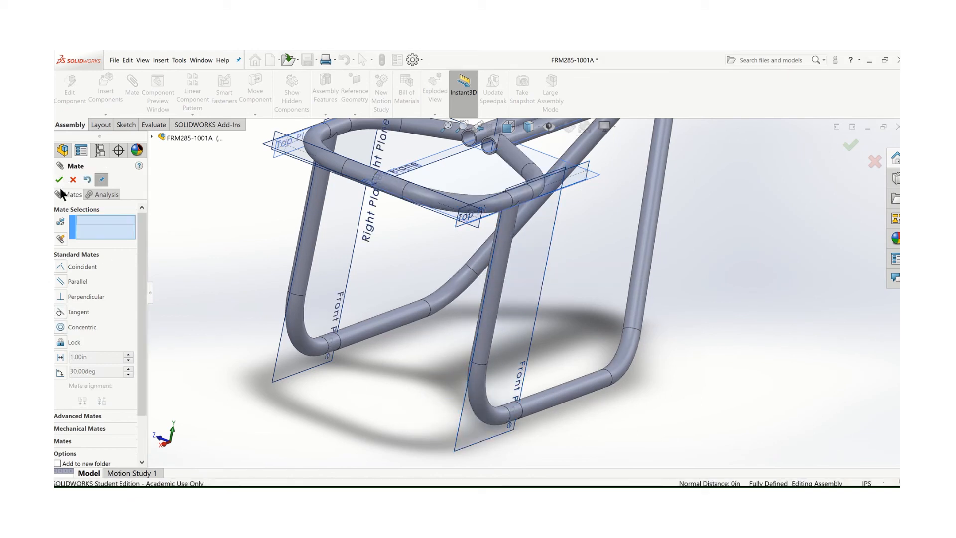
left_click(60, 181)
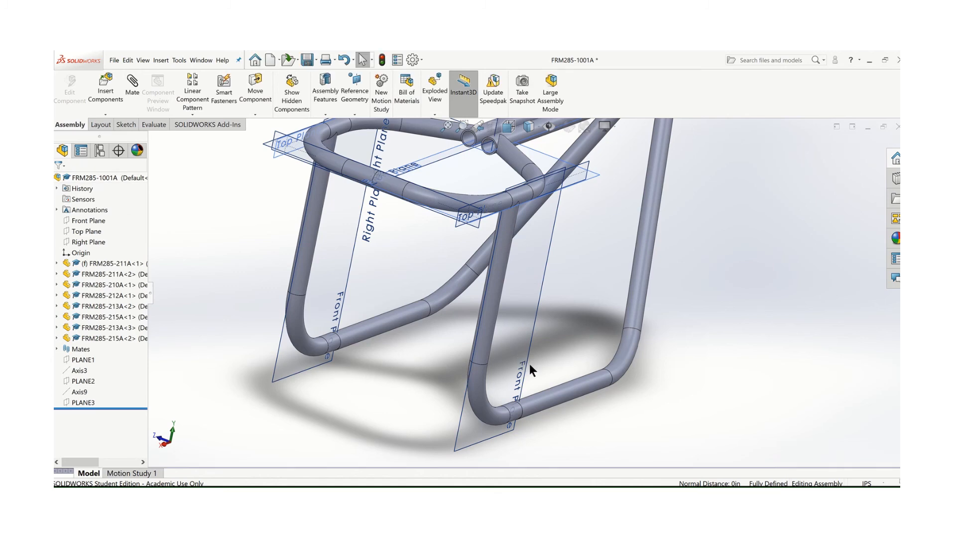
Step: Inspect the lower joint between the second FRM285-215A tube and the FRM285-213A leg tube for alignment
scroll(530, 369, "up", 5)
middle_click_drag(583, 384, 528, 318)
scroll(469, 315, "down", 8)
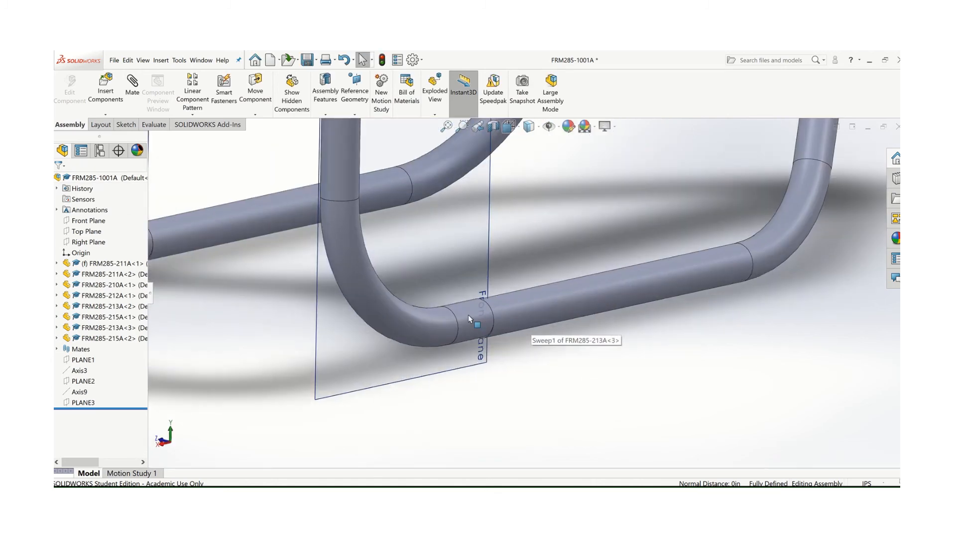
middle_click_drag(468, 315, 450, 297)
scroll(451, 297, "down", 5)
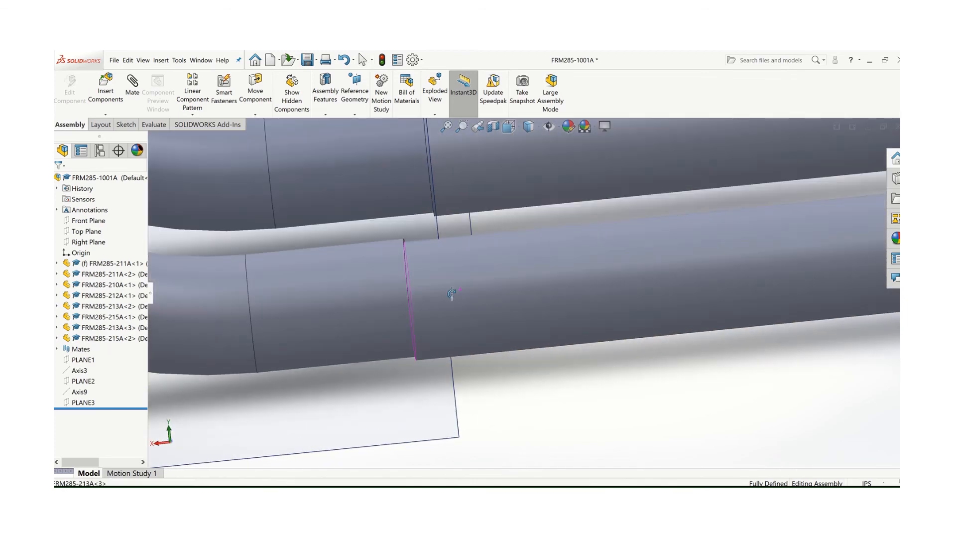
scroll(443, 299, "up", 3)
scroll(468, 300, "up", 5)
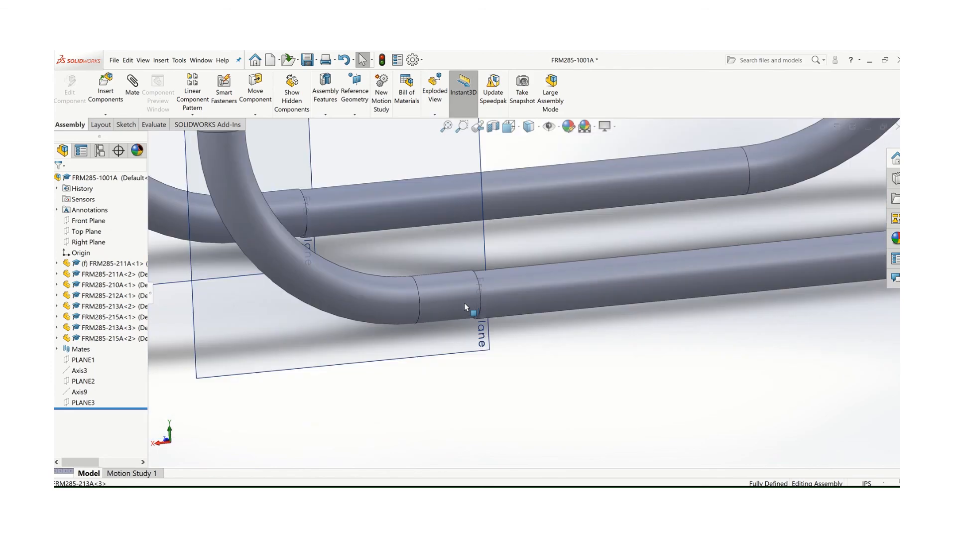
scroll(466, 304, "up", 3)
scroll(499, 310, "up", 4)
middle_click_drag(550, 291, 581, 296)
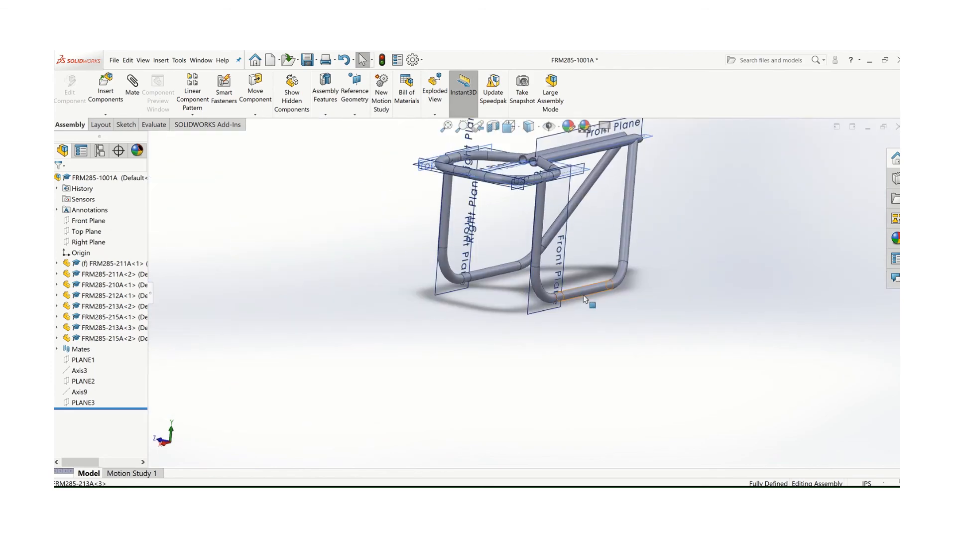
Step: Create a reference axis through the cylindrical face of the FRM285-213A tube's straight lower section, beside the second FRM285-215A tube
middle_click_drag(547, 323, 500, 374, "ctrl")
scroll(500, 375, "down", 2)
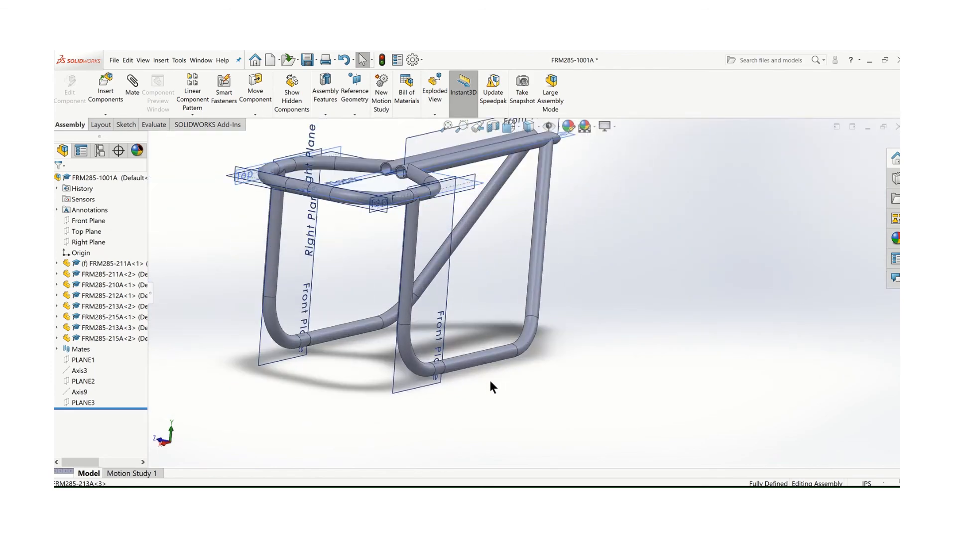
left_click(355, 114)
left_click(362, 132)
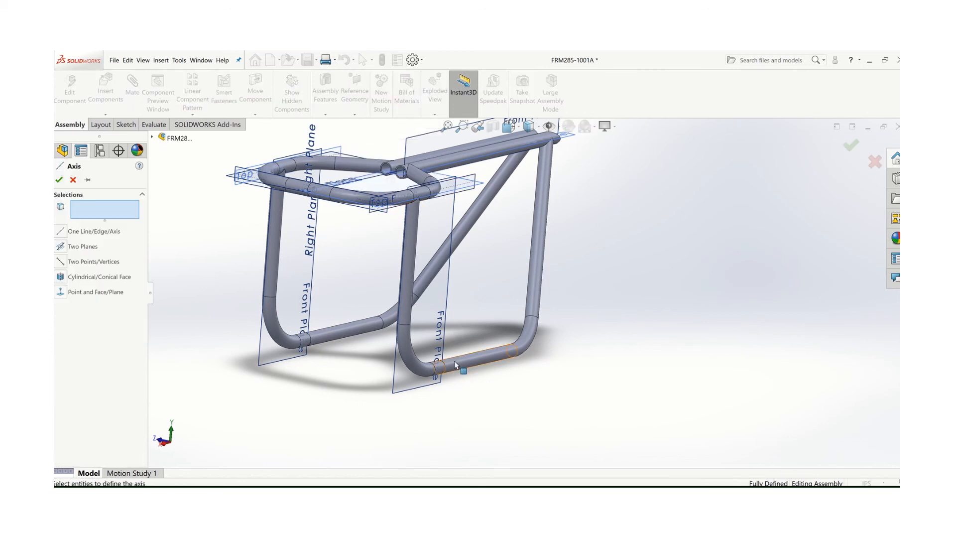
left_click(454, 365)
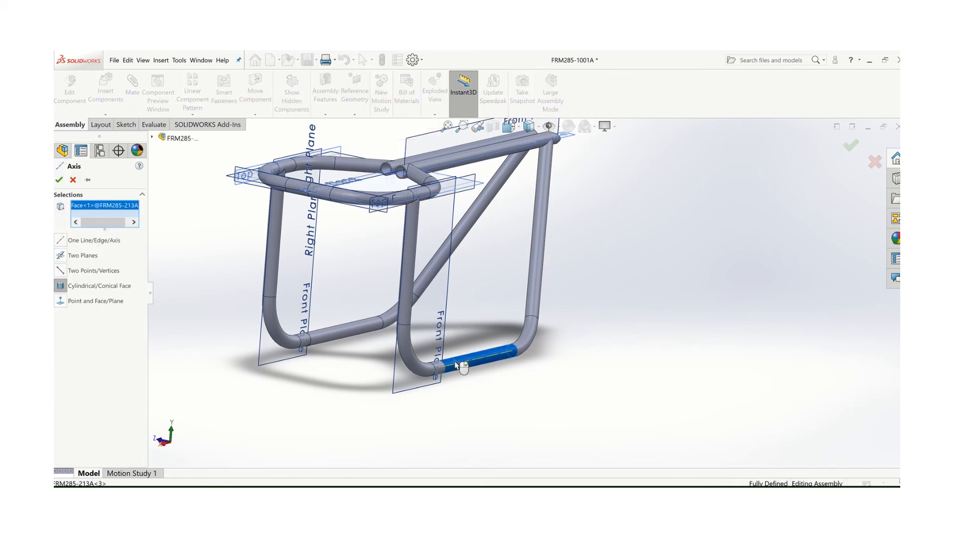
left_click(59, 179)
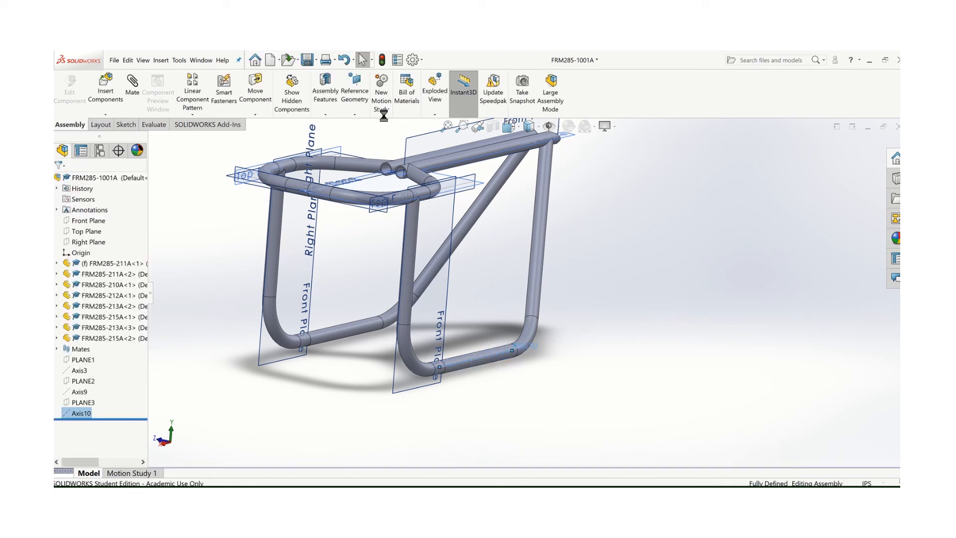
Step: Create a reference axis through the short straight cylindrical face of the first FRM285-211A, above the second FRM285-215A tube
left_click(355, 114)
left_click(363, 132)
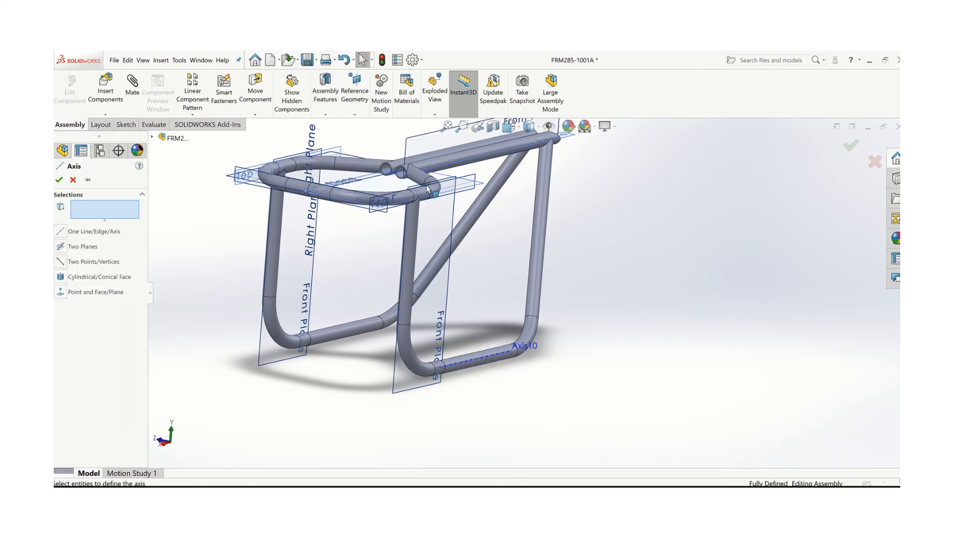
scroll(427, 189, "down", 5)
left_click(445, 229)
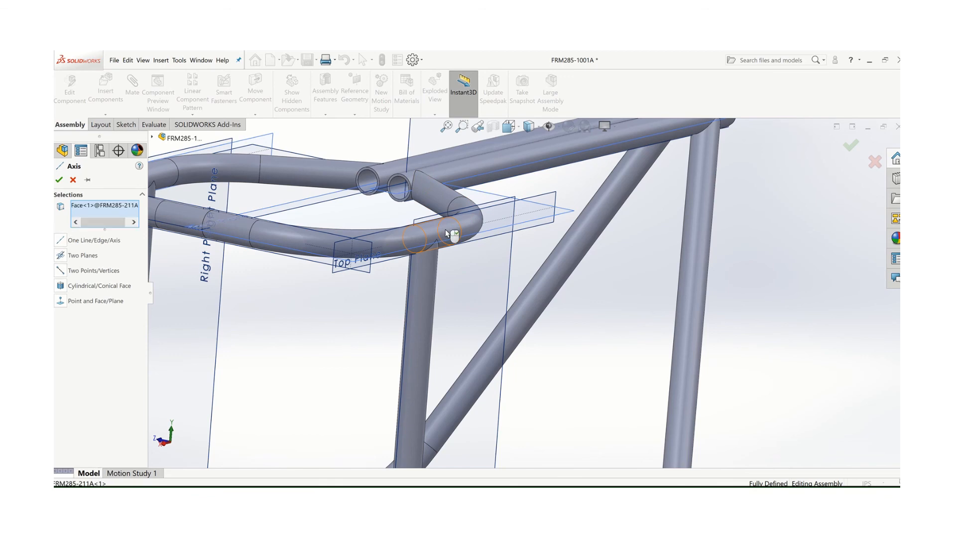
left_click(61, 179)
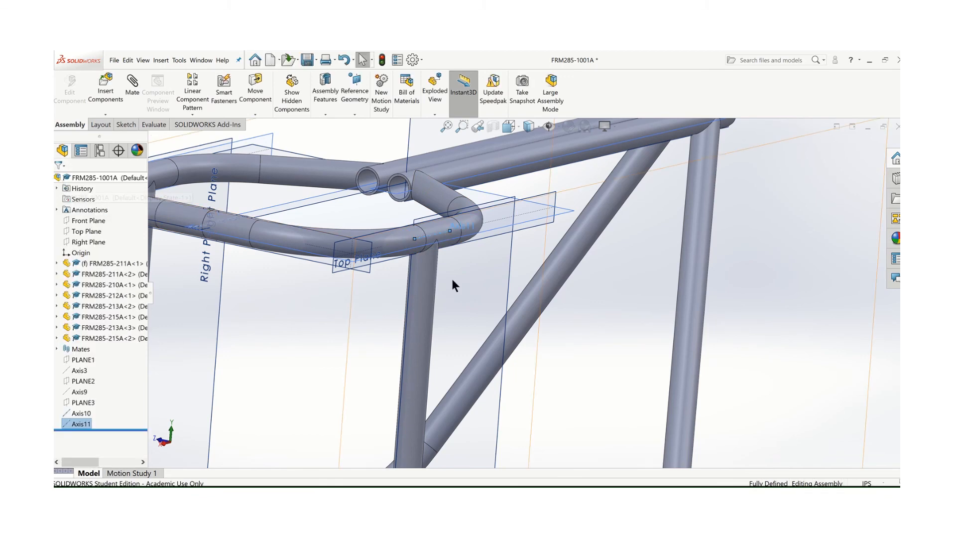
Step: Measure the distance between the new seat frame axis and the new lower leg tube axis
scroll(501, 300, "up", 5)
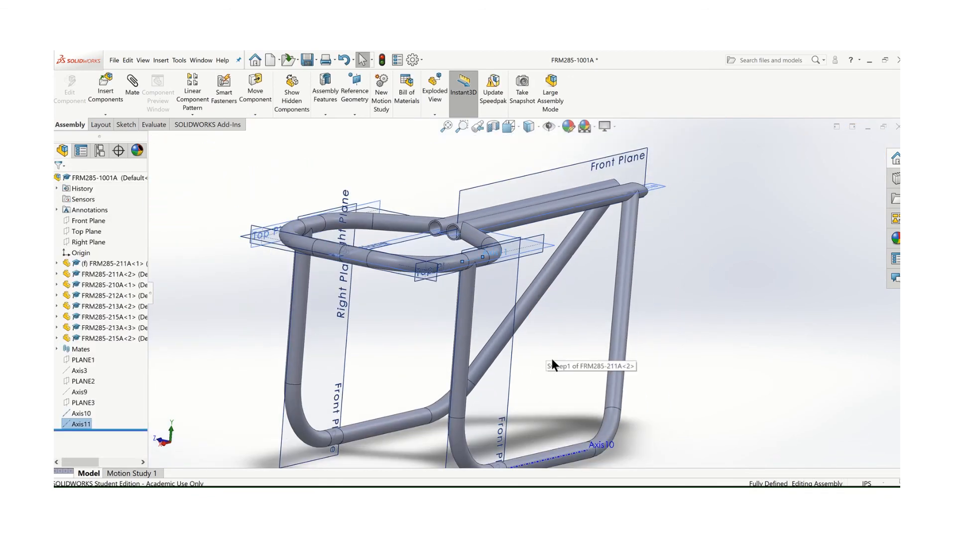
left_click(151, 125)
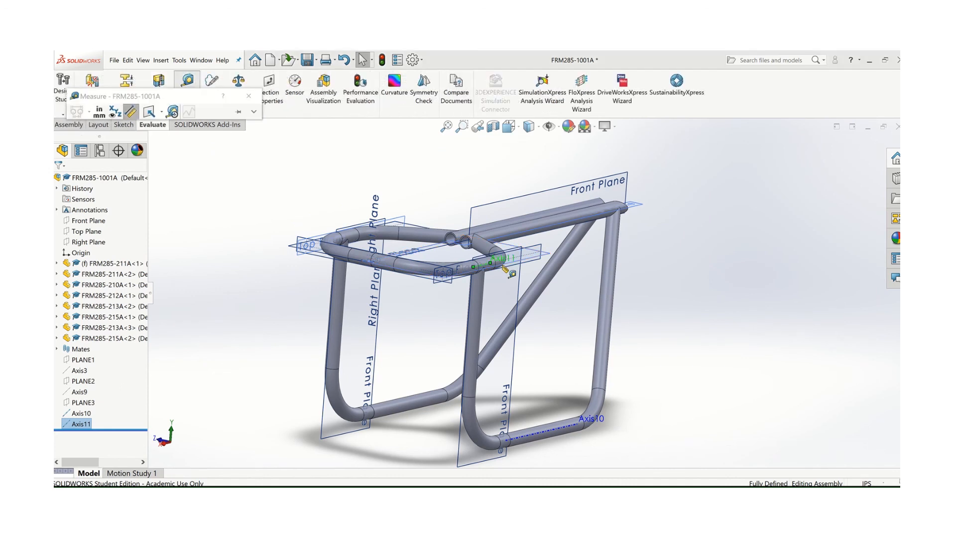
scroll(497, 268, "down", 3)
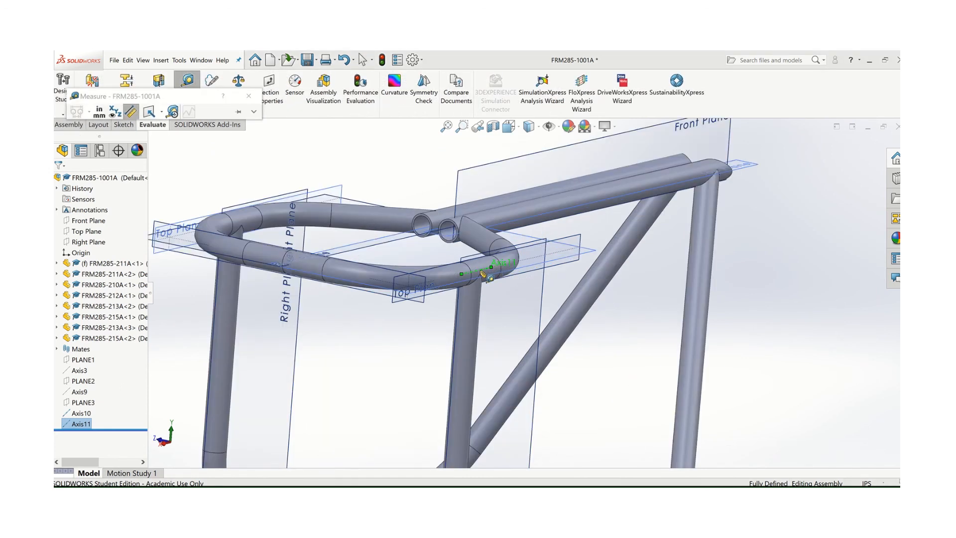
scroll(543, 358, "up", 4)
scroll(548, 428, "up", 1)
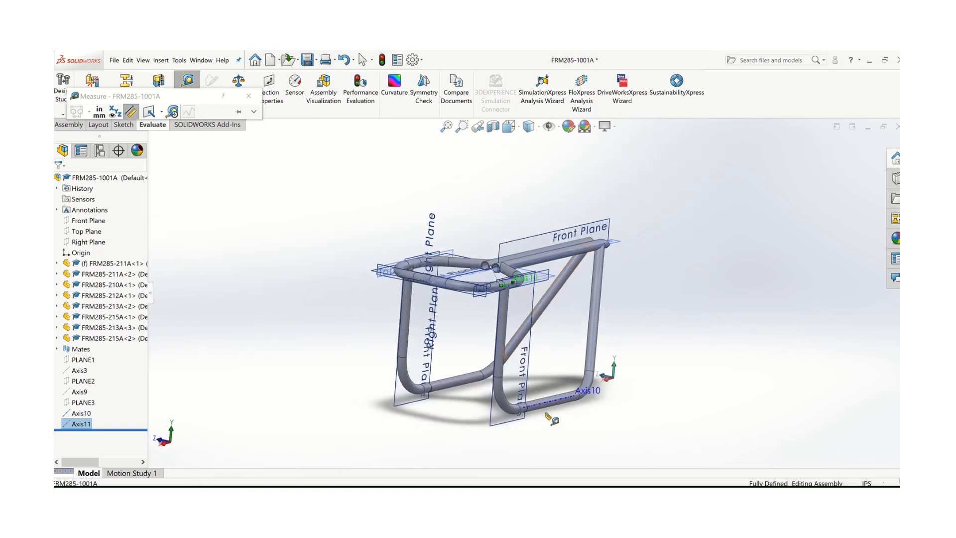
left_click(547, 405)
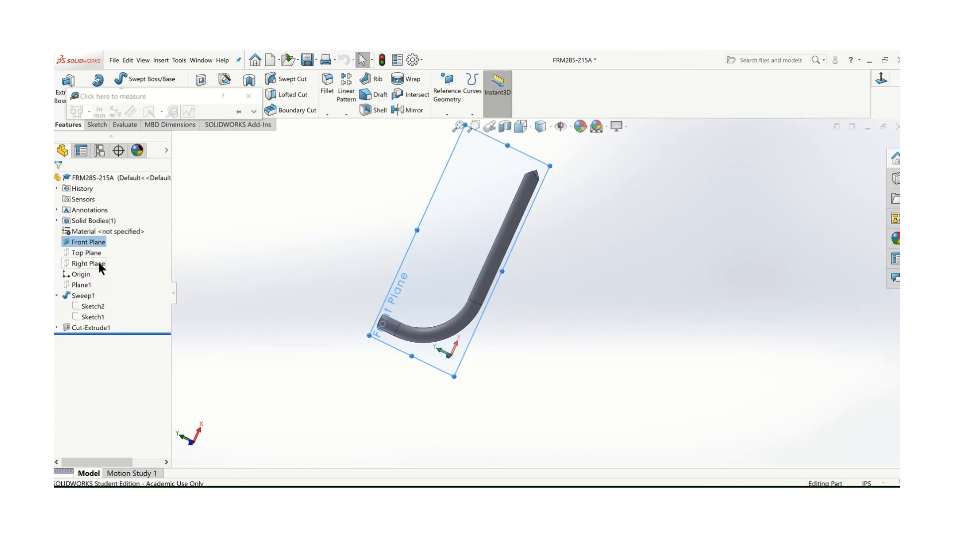
Step: In Sketch1 of the FRM285-215A sweep, set the long leg's dimension to 10.31 in, then return to the FRM285-1001A assembly and rebuild it
left_click(57, 295)
left_click(56, 295)
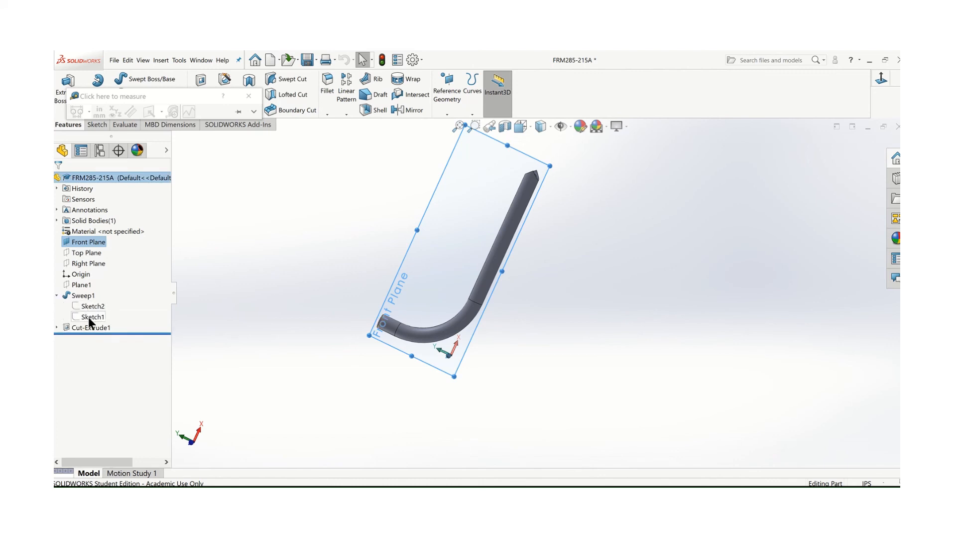
right_click(88, 317)
left_click(94, 301)
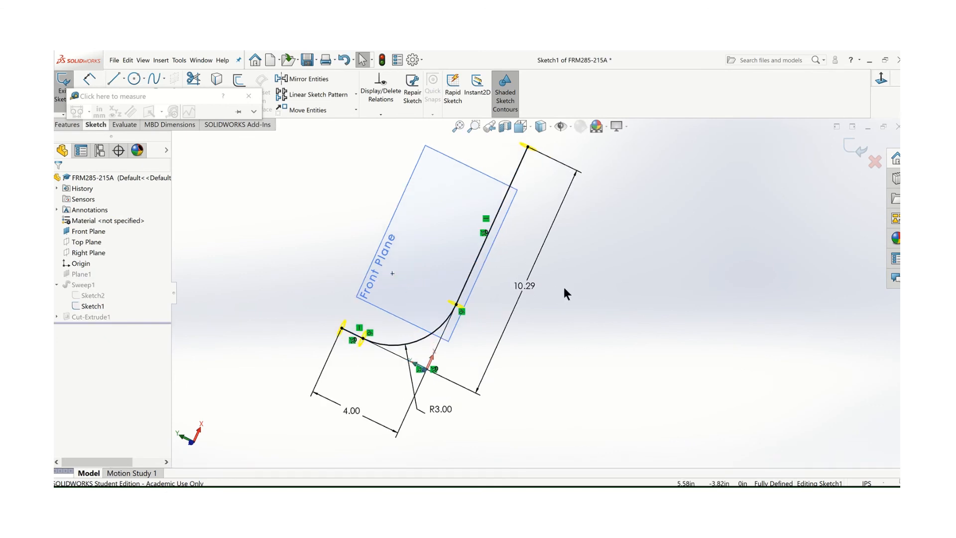
left_click(521, 292)
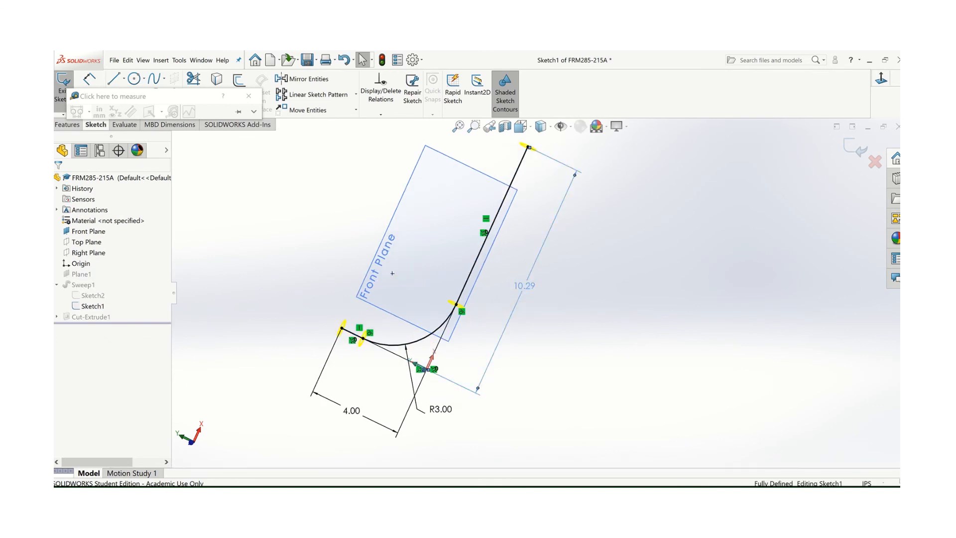
double_click(520, 289)
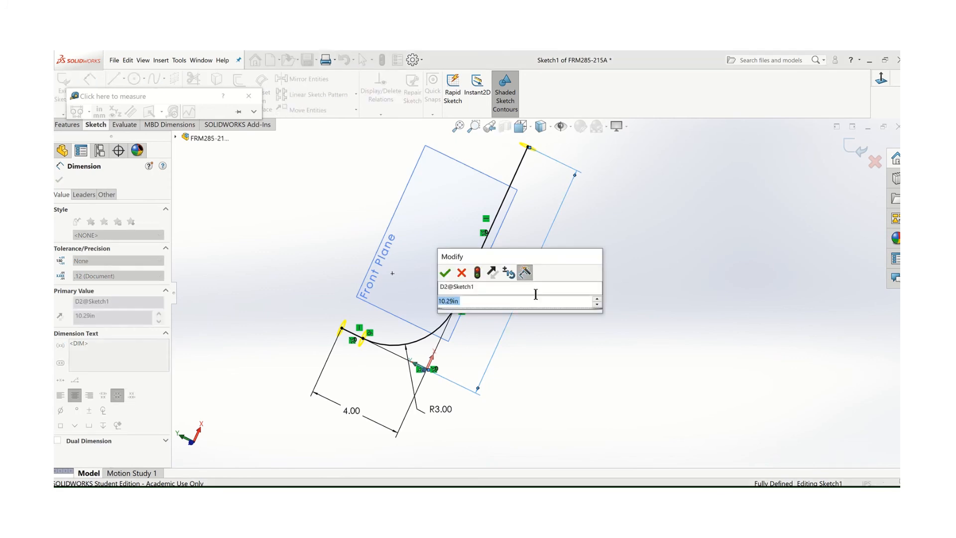
type("10.31")
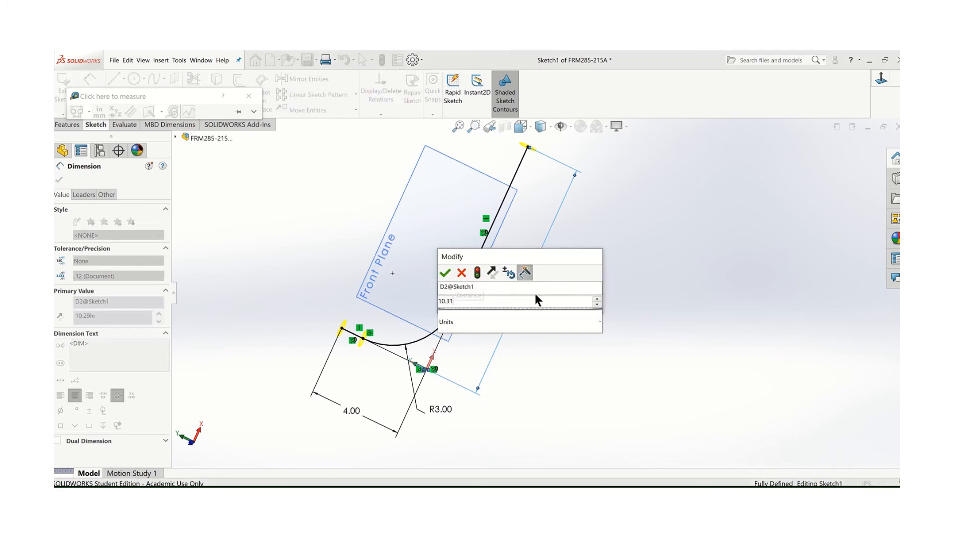
left_click(445, 272)
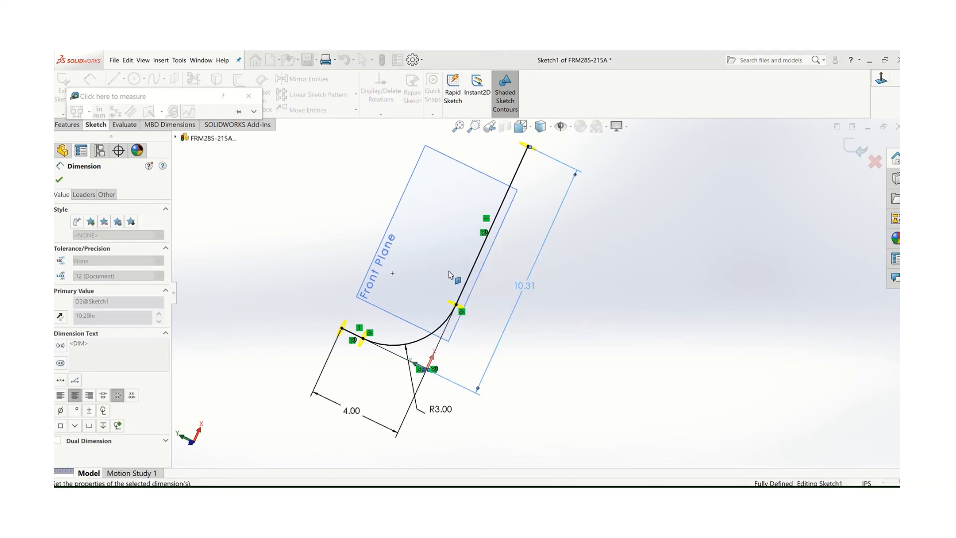
left_click(59, 179)
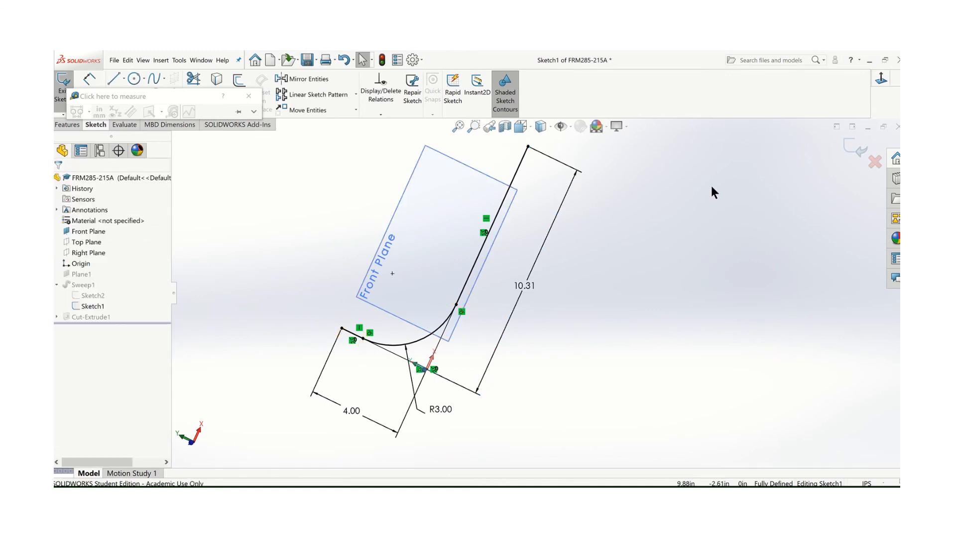
left_click(859, 151)
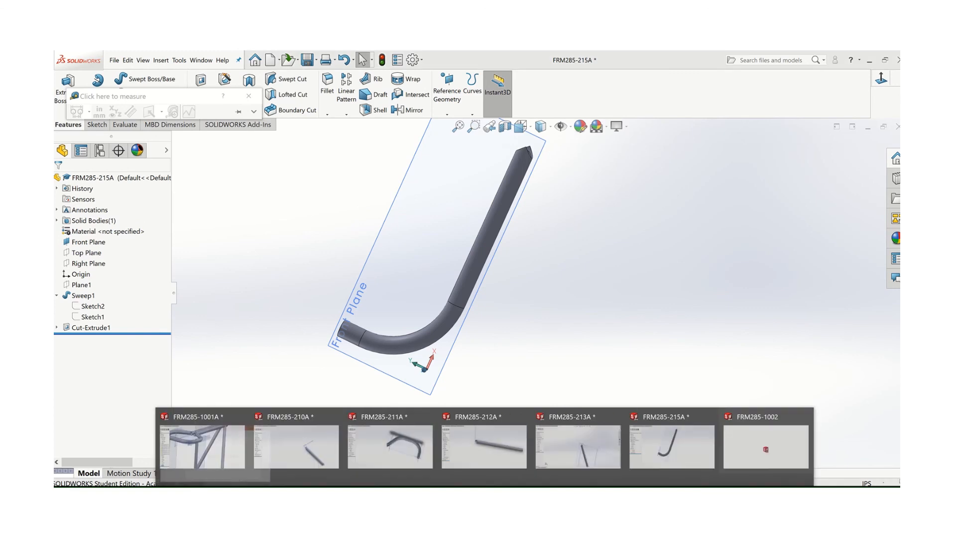
left_click(145, 445)
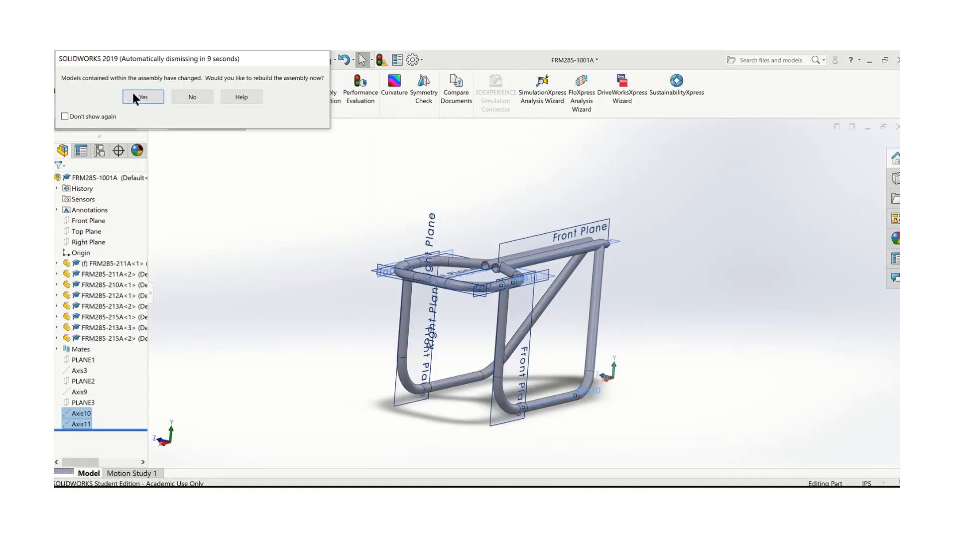
left_click(133, 95)
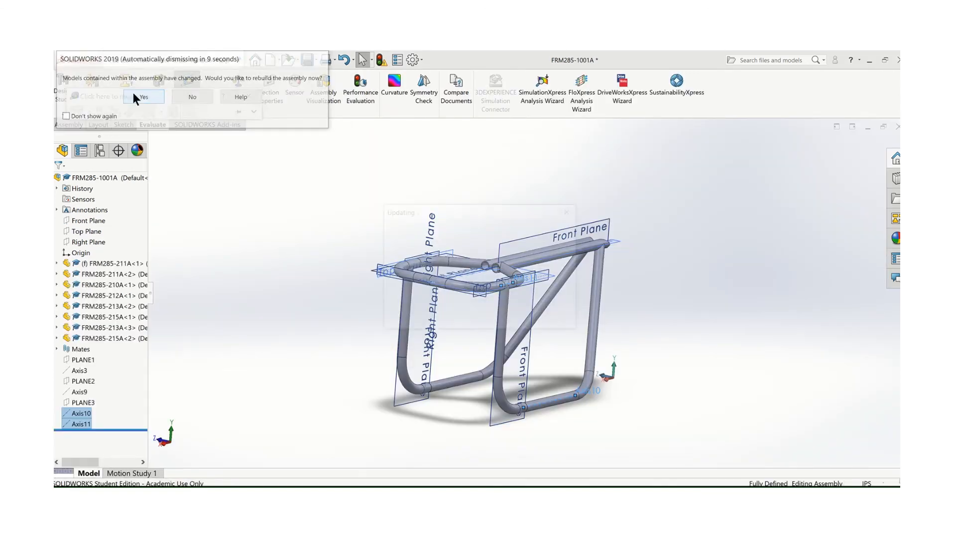
Step: Inspect the lower tube joints and the overall frame of the rebuilt assembly from several angles
scroll(546, 413, "down", 8)
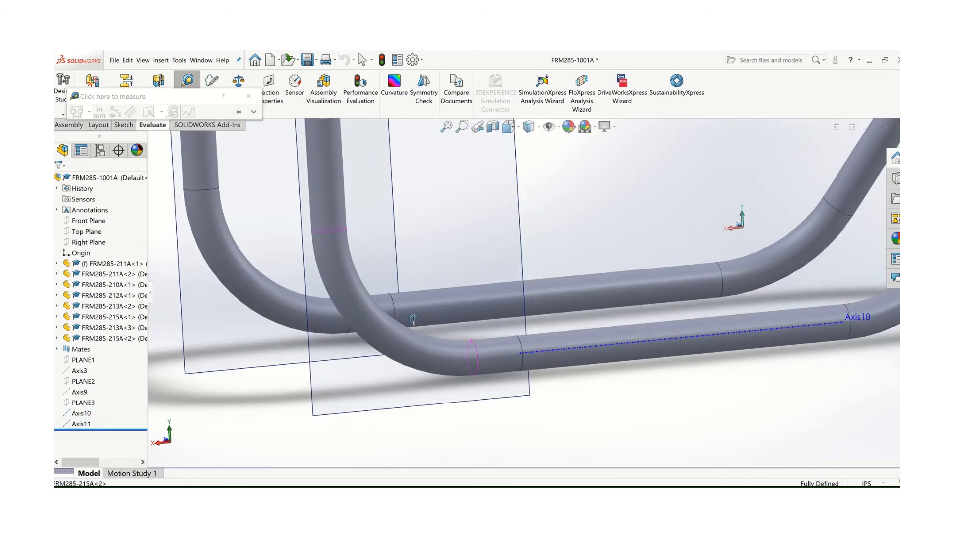
scroll(428, 327, "down", 5)
scroll(518, 341, "down", 4)
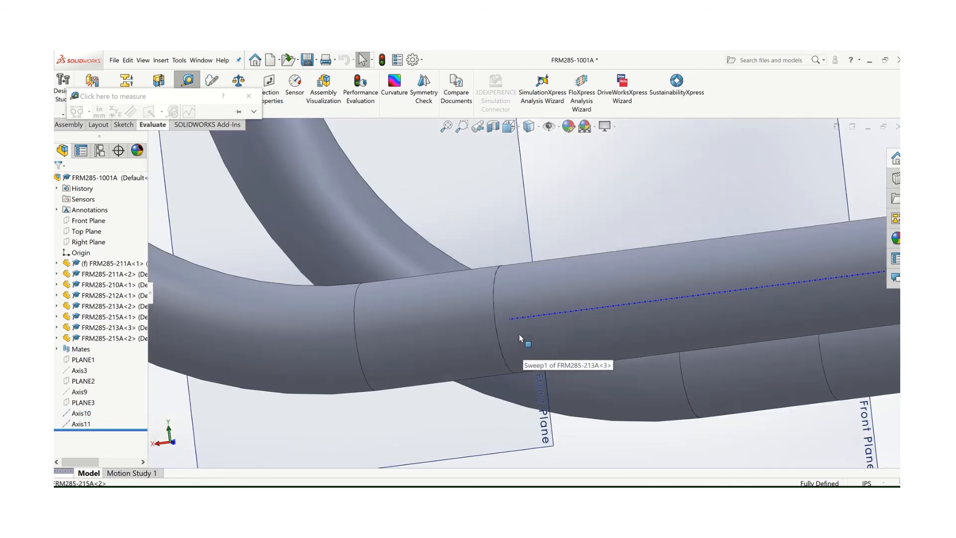
scroll(521, 334, "up", 4)
scroll(528, 319, "up", 10)
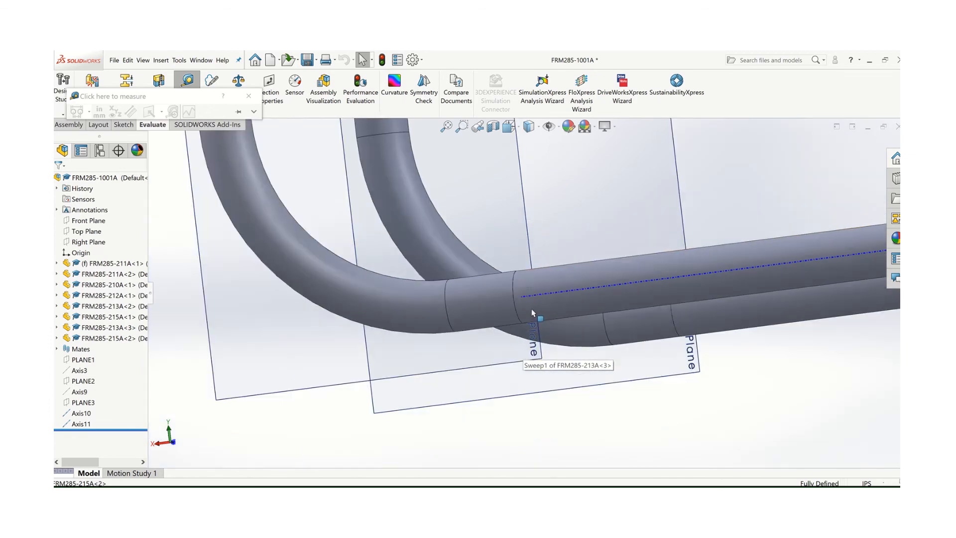
middle_click_drag(569, 252, 562, 289)
scroll(573, 232, "down", 5)
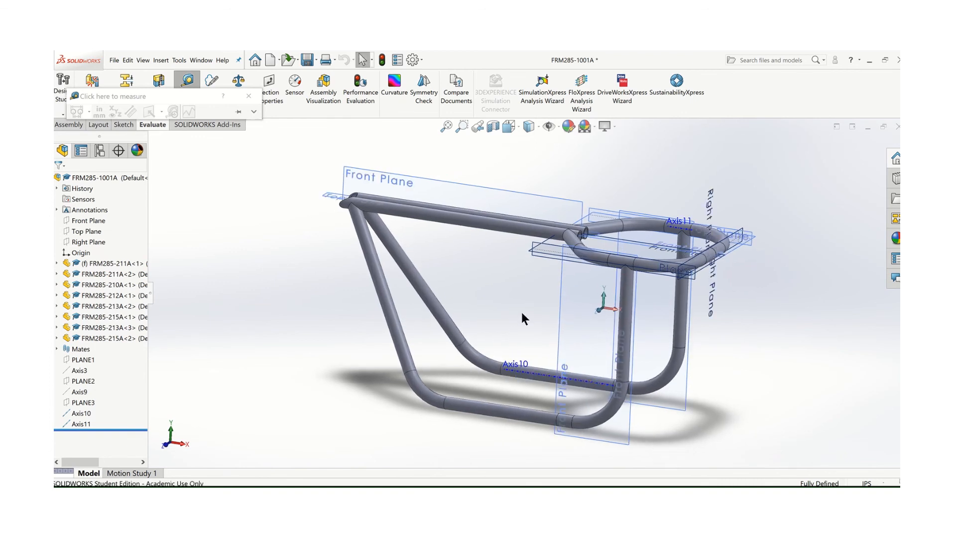
scroll(523, 314, "down", 2)
scroll(523, 312, "up", 2)
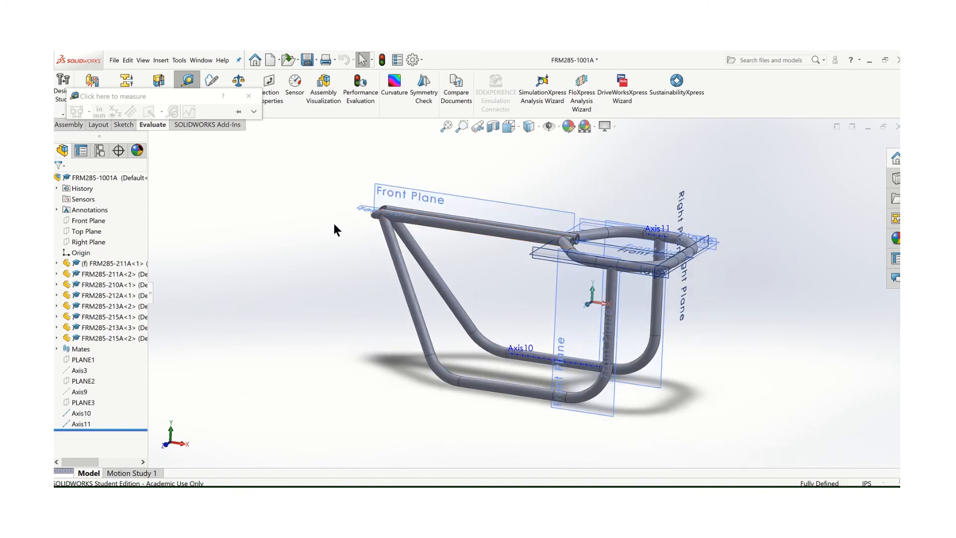
mouse_move(418, 54)
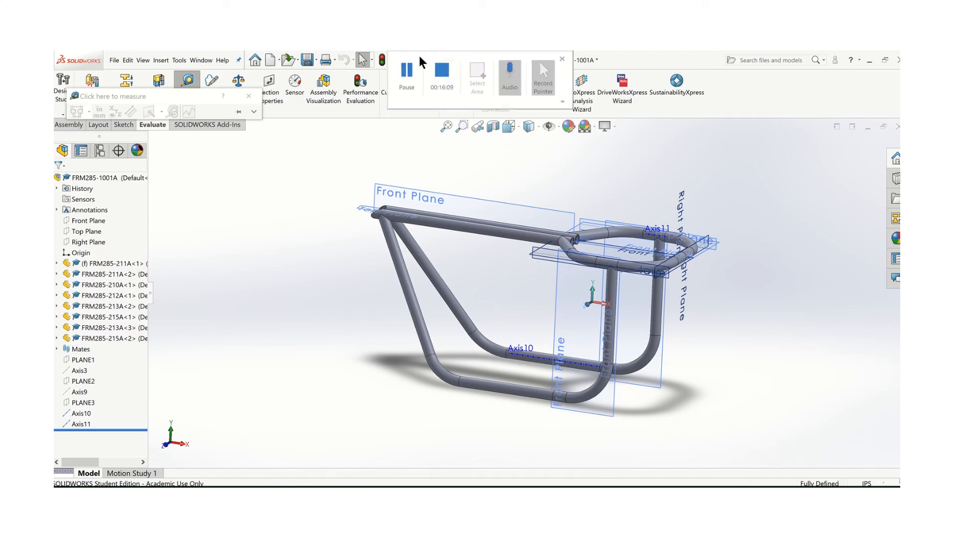